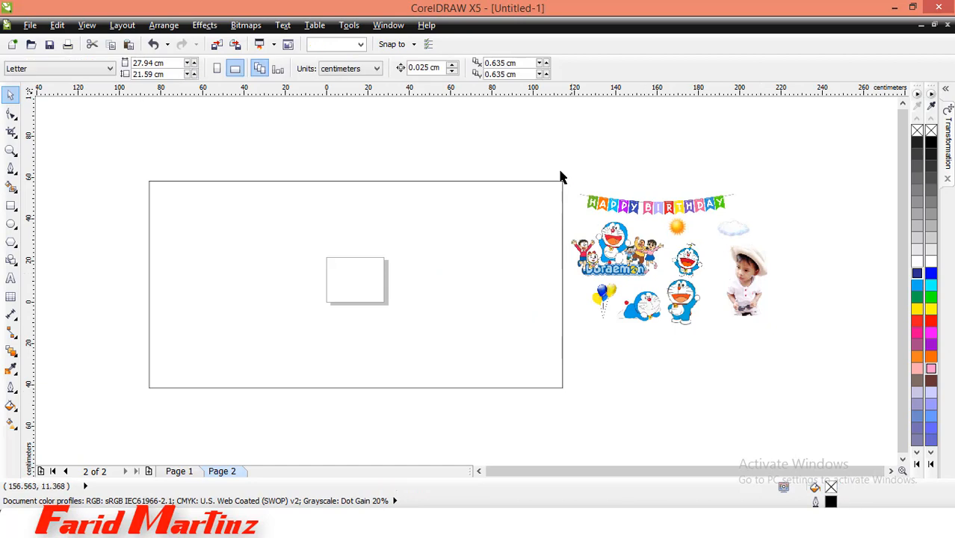
# Move the nine party graphics farther away from the banner rectangle and leave everything deselected
pyautogui.moveTo(696, 263); pyautogui.dragTo(754, 268)
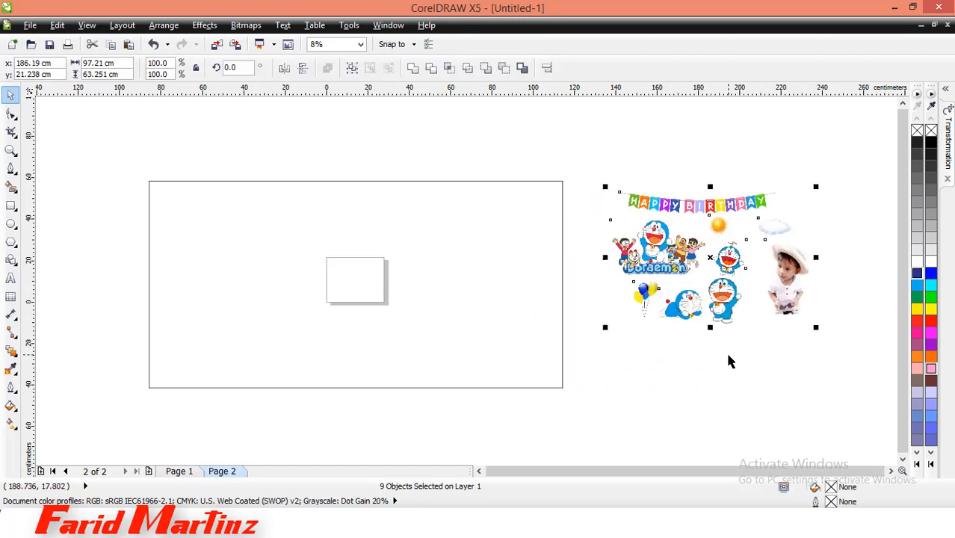
pyautogui.click(710, 362)
pyautogui.click(452, 270)
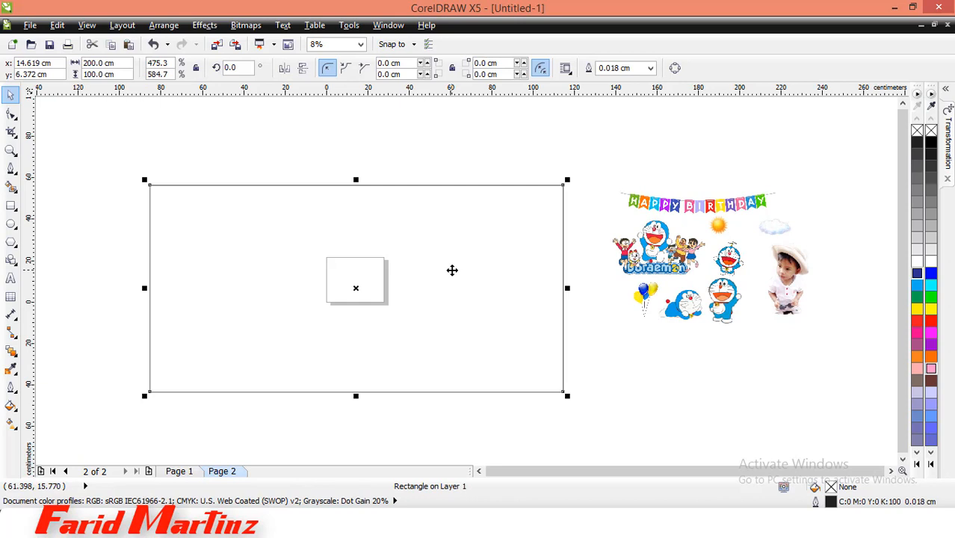
pyautogui.click(101, 228)
# Draw a circle about 19 cm wide on the banner's left edge and add an overlapping copy scaled to about 15 cm beside it
pyautogui.click(10, 222)
pyautogui.moveTo(132, 285); pyautogui.dragTo(209, 301)
pyautogui.scroll(2, 151, 305)
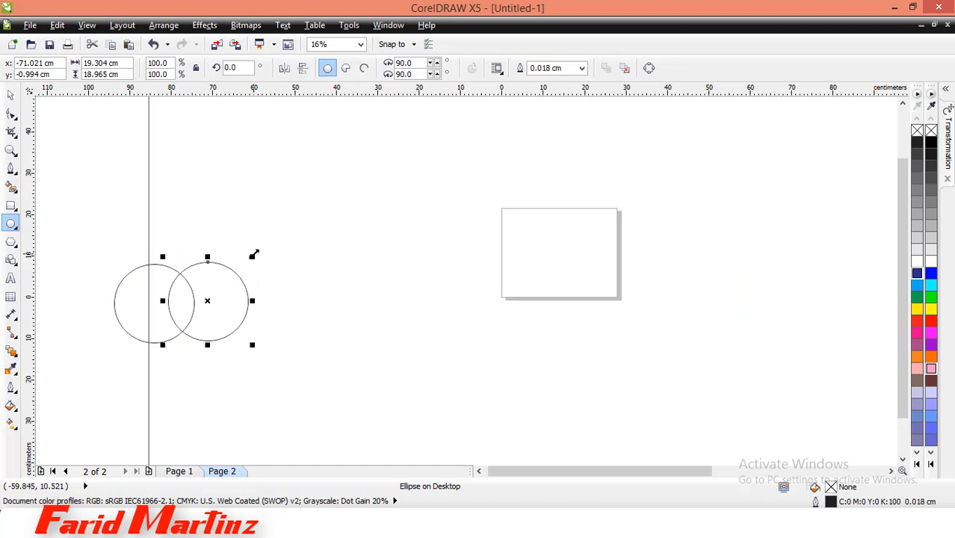
pyautogui.moveTo(253, 255); pyautogui.dragTo(244, 265)
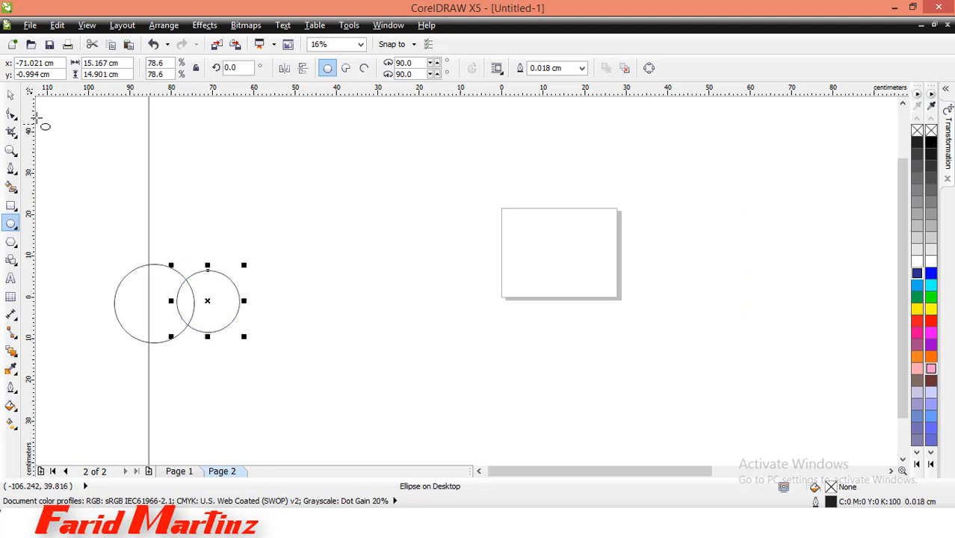
# Extend the row with two more overlapping circle copies, scaled to about 11 cm and 9 cm wide
pyautogui.click(11, 94)
pyautogui.moveTo(210, 318); pyautogui.dragTo(253, 340)
pyautogui.moveTo(279, 288); pyautogui.dragTo(283, 327)
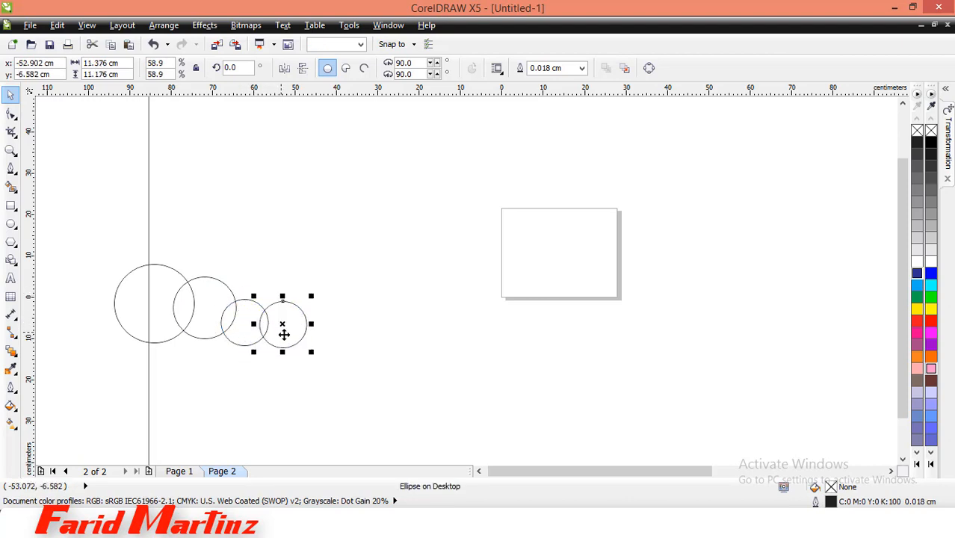
pyautogui.moveTo(313, 296); pyautogui.dragTo(306, 302)
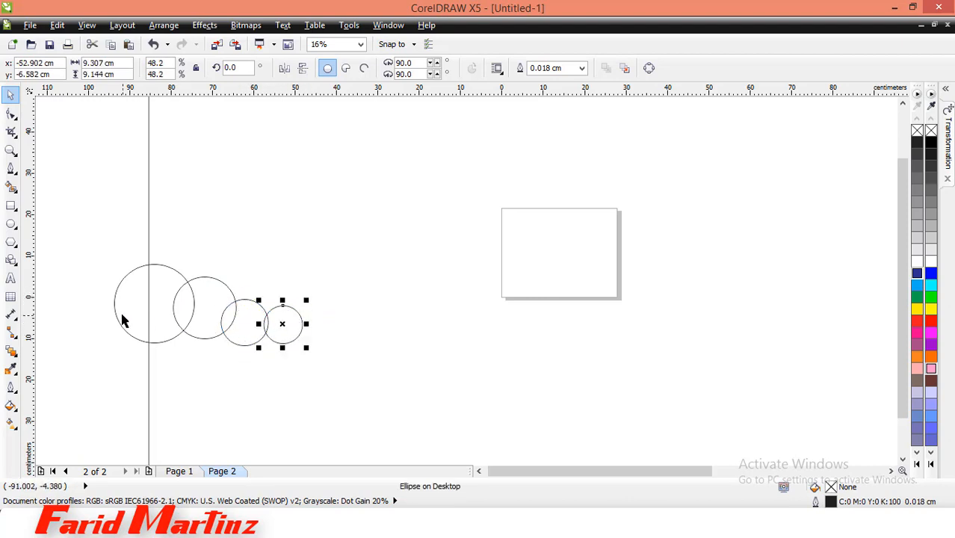
# Continue the row with copies of the 19 cm, 11 cm and 9 cm circles, each overlapping its neighbour
pyautogui.moveTo(153, 315); pyautogui.dragTo(311, 374)
pyautogui.moveTo(290, 321); pyautogui.dragTo(380, 330)
pyautogui.moveTo(285, 321); pyautogui.dragTo(412, 328)
pyautogui.rightClick(411, 328)
pyautogui.scroll(-1, 317, 301)
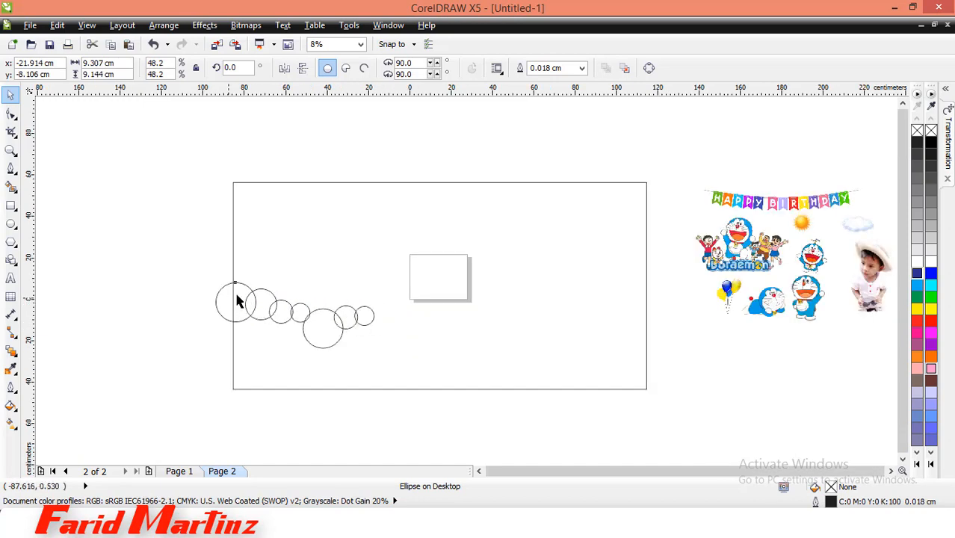
# Duplicate large and small circles to carry the overlapping row past the middle of the banner
pyautogui.moveTo(240, 299); pyautogui.dragTo(383, 324)
pyautogui.click(313, 307)
pyautogui.moveTo(313, 306); pyautogui.dragTo(450, 314)
pyautogui.moveTo(391, 324); pyautogui.dragTo(508, 309)
pyautogui.rightClick(467, 319)
pyautogui.rightClick(496, 312)
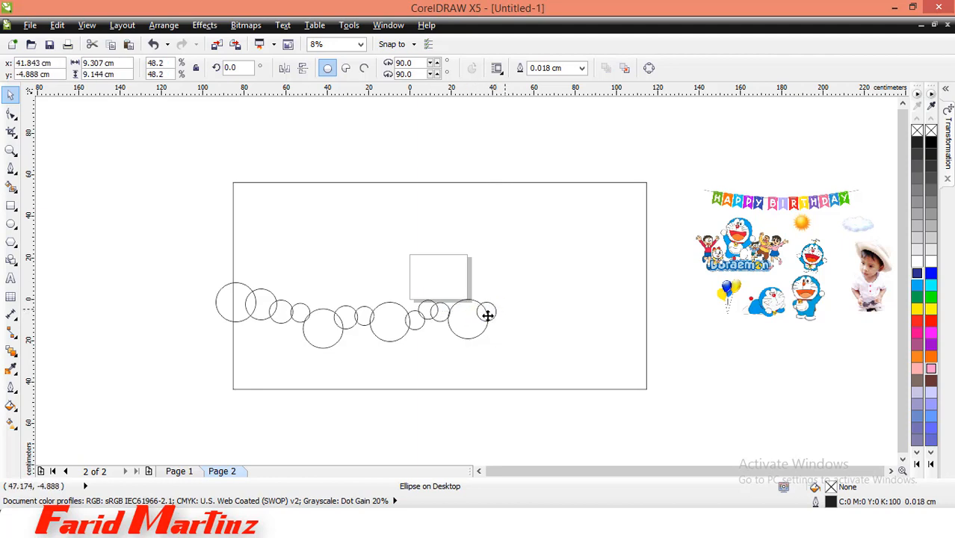
# Complete the circle row up to the banner's right edge with more mixed-size copies, ending with a large circle across the edge
pyautogui.click(390, 316)
pyautogui.moveTo(351, 319); pyautogui.dragTo(576, 314)
pyautogui.moveTo(517, 315); pyautogui.dragTo(593, 307)
pyautogui.rightClick(593, 307)
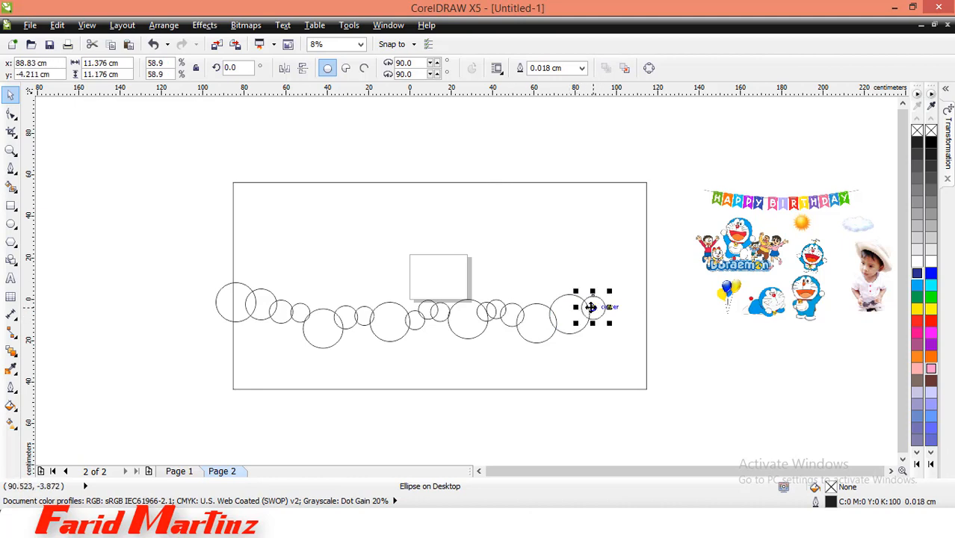
pyautogui.moveTo(499, 310); pyautogui.dragTo(627, 298)
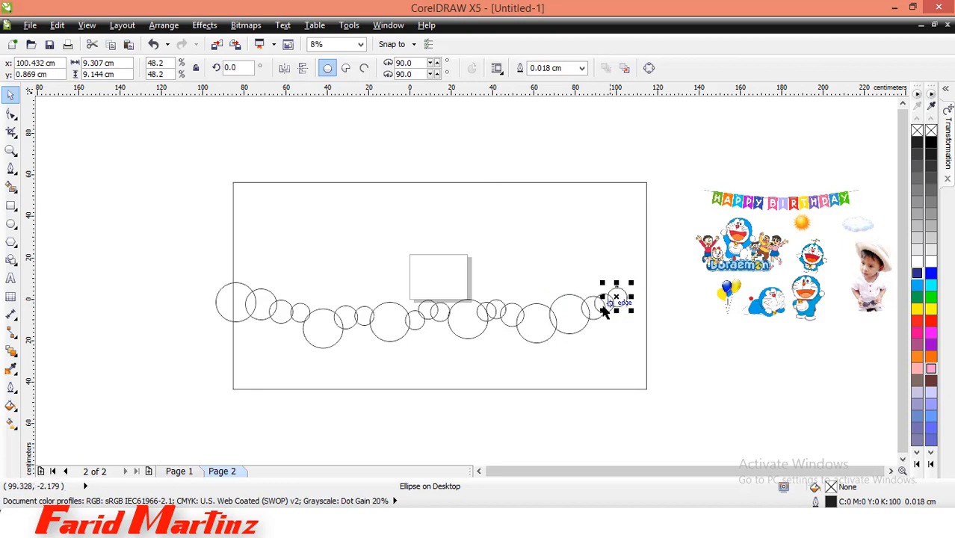
pyautogui.moveTo(570, 317); pyautogui.dragTo(653, 311)
pyautogui.press('Escape')
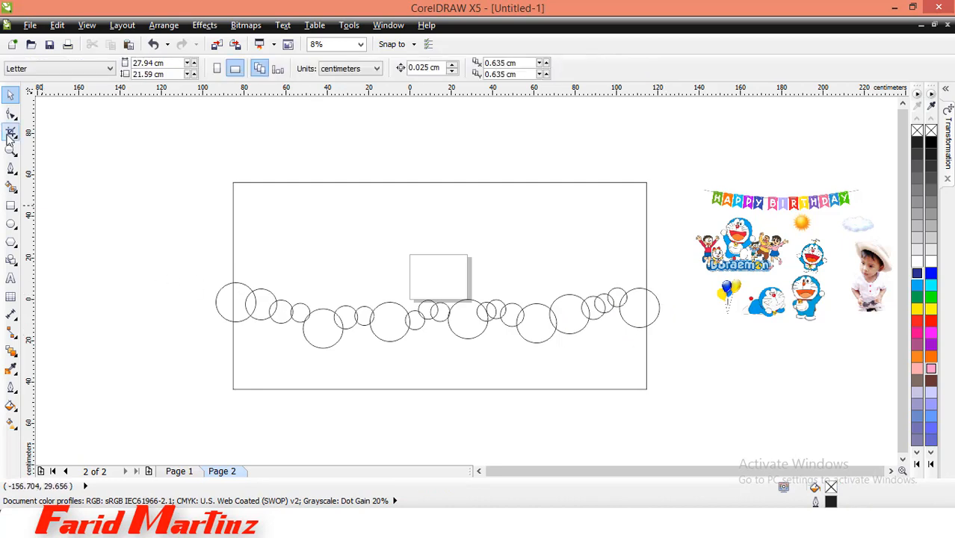
# Draw straight pen segments from the leftmost circle down below the banner, across its full width and up to the rightmost circle
pyautogui.click(9, 166)
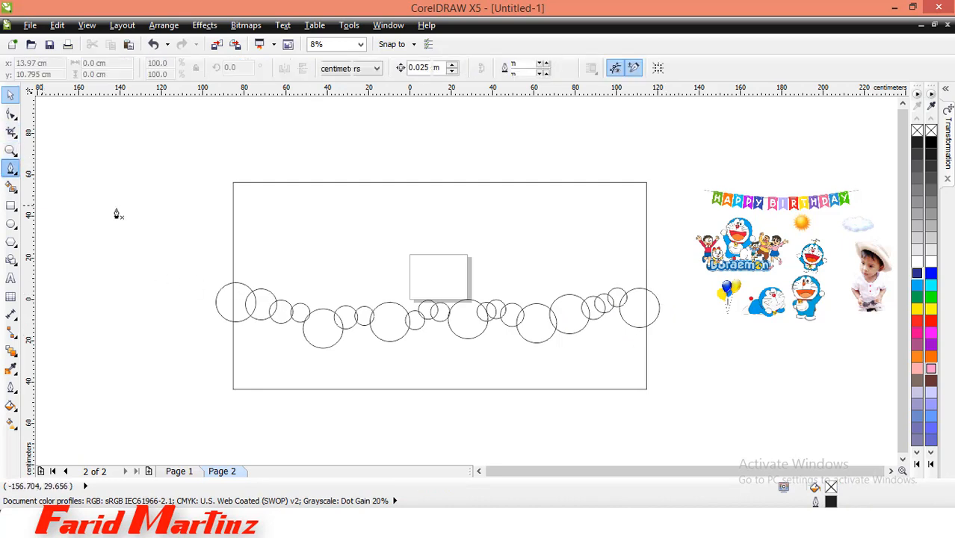
pyautogui.click(227, 304)
pyautogui.click(193, 406)
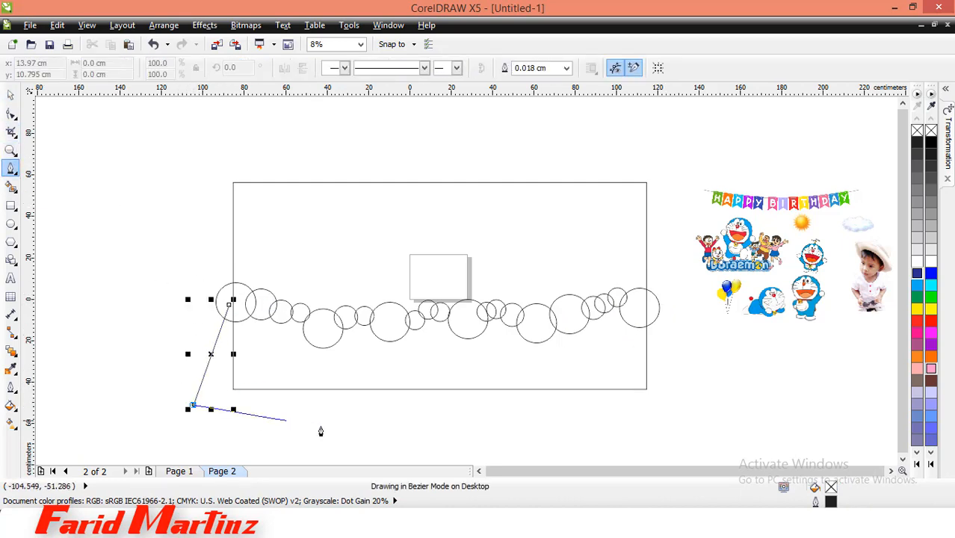
pyautogui.click(673, 408)
pyautogui.click(645, 312)
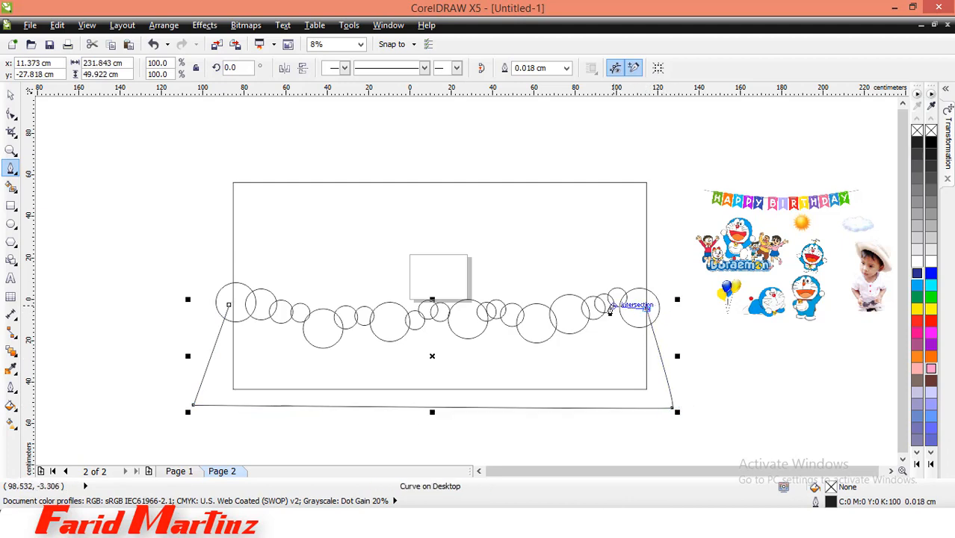
# Continue the pen outline back through the insides of the circles to the leftmost one and close the shape
pyautogui.click(621, 297)
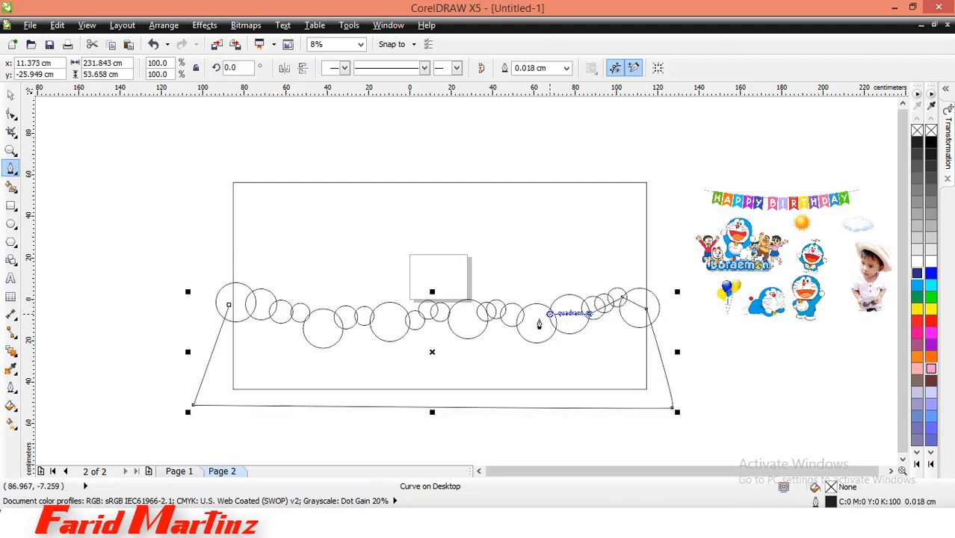
pyautogui.click(535, 323)
pyautogui.click(494, 309)
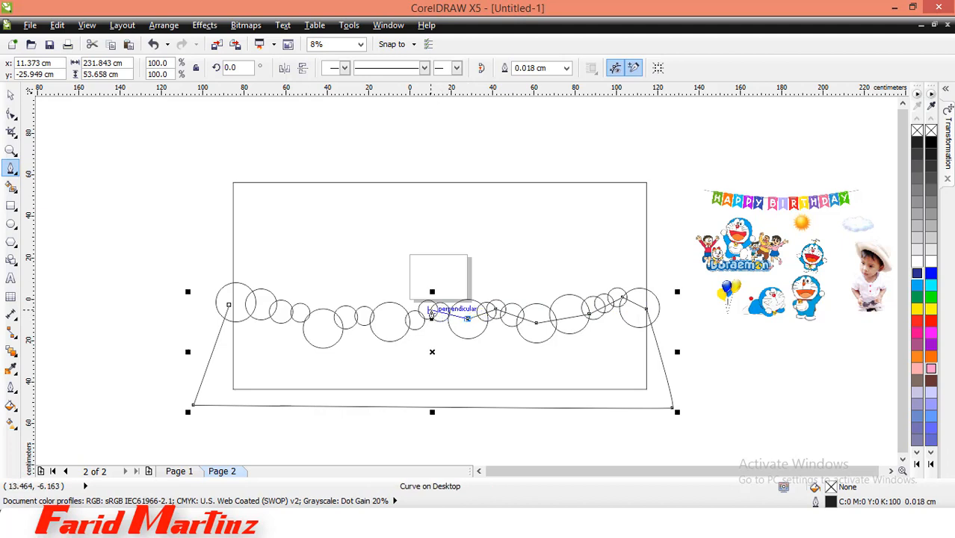
pyautogui.click(431, 310)
pyautogui.click(407, 324)
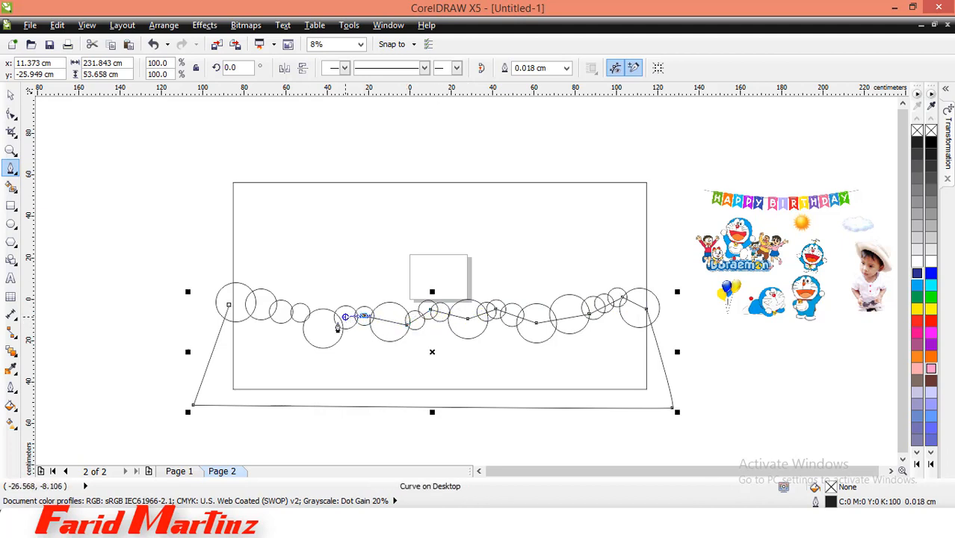
pyautogui.click(334, 323)
pyautogui.click(290, 312)
pyautogui.click(254, 305)
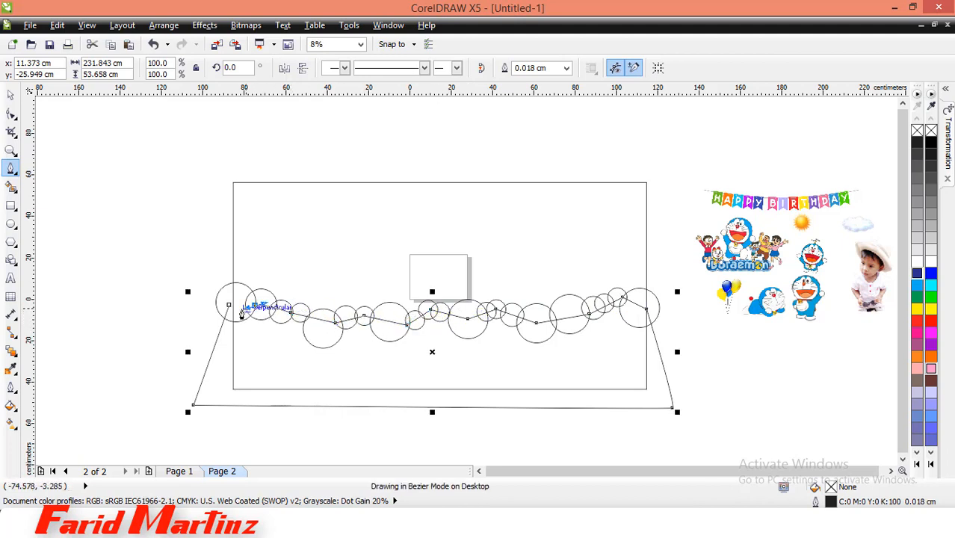
pyautogui.click(229, 307)
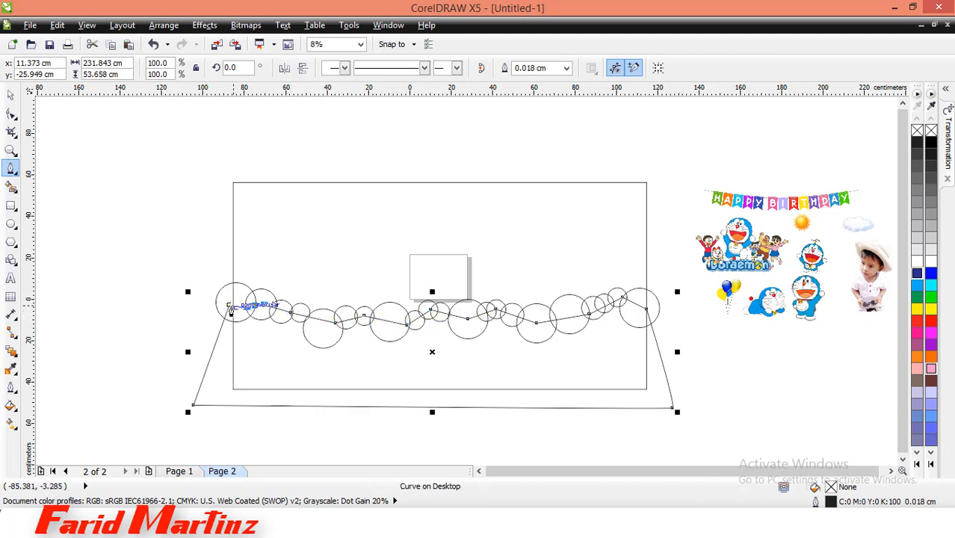
# Weld all the circles and the closed pen shape into a single cloud-edged outline
pyautogui.click(11, 96)
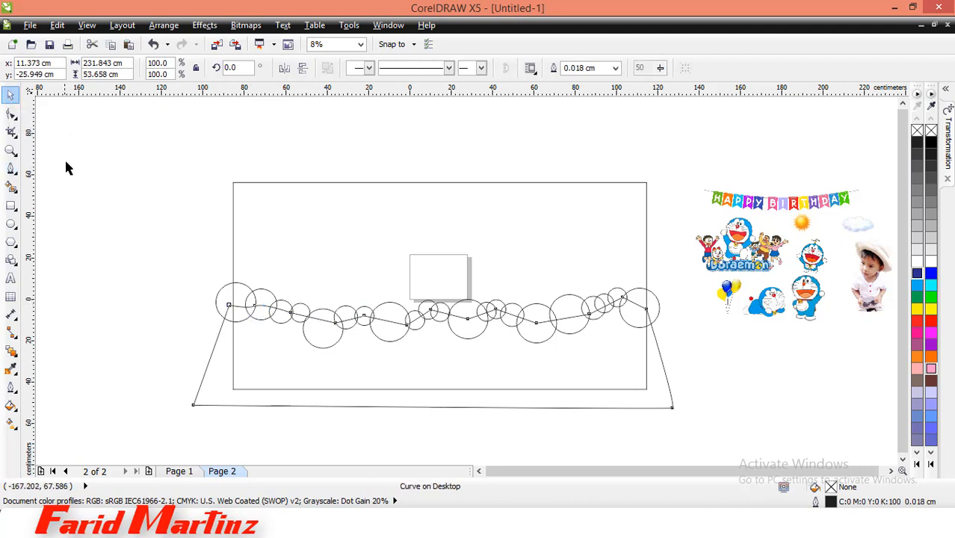
pyautogui.moveTo(162, 231)
pyautogui.mouseDown()
pyautogui.moveTo(629, 438)
pyautogui.moveTo(681, 452)
pyautogui.mouseUp()
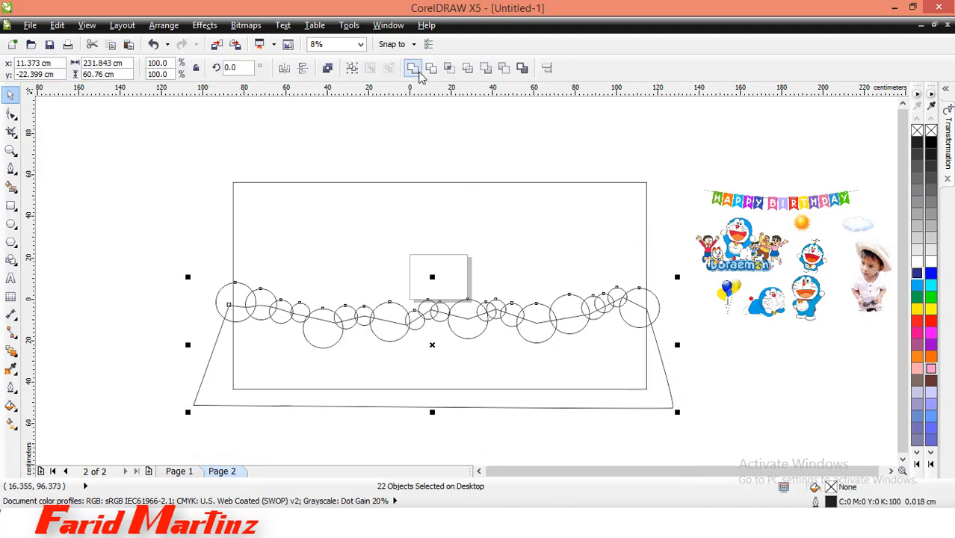
pyautogui.click(414, 71)
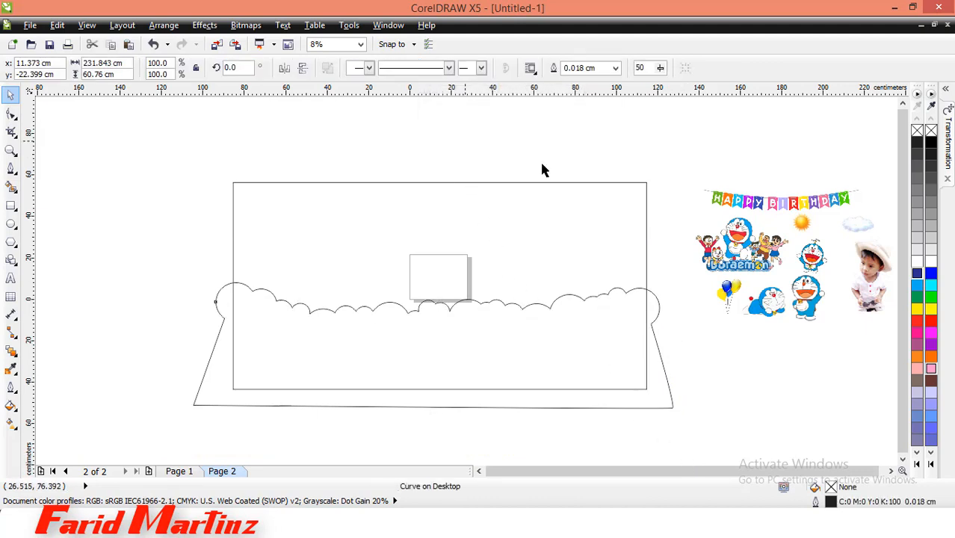
# Position the welded cloud shape so its scalloped edge crosses the lower part of the banner and spans its full width
pyautogui.click(591, 326)
pyautogui.click(590, 363)
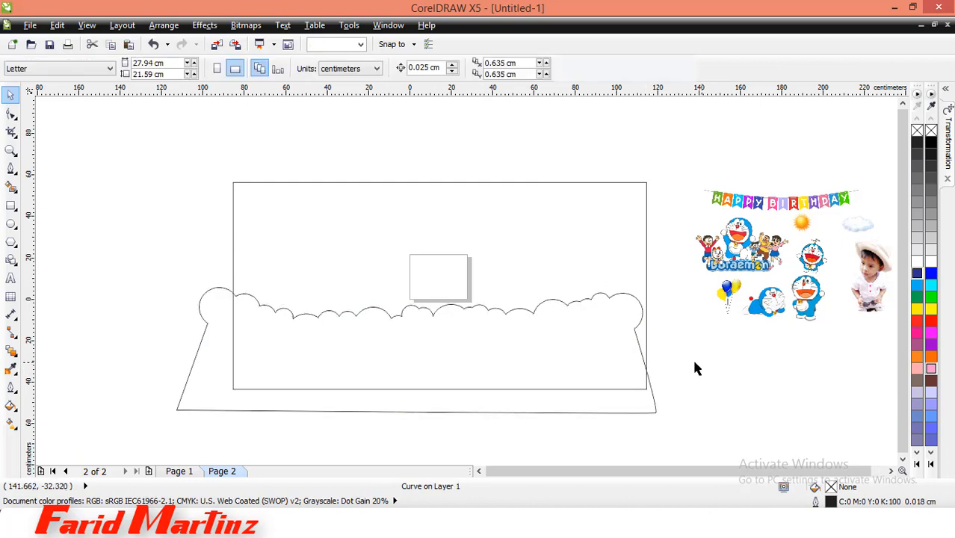
pyautogui.click(579, 356)
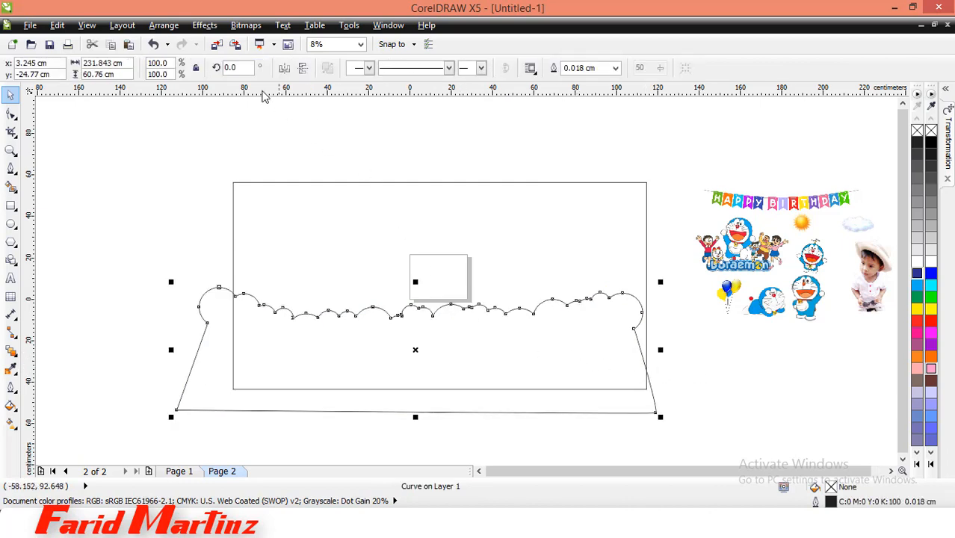
pyautogui.click(171, 135)
pyautogui.click(326, 349)
pyautogui.moveTo(326, 349)
pyautogui.mouseDown()
pyautogui.moveTo(340, 337)
pyautogui.moveTo(343, 347)
pyautogui.mouseUp()
pyautogui.click(668, 379)
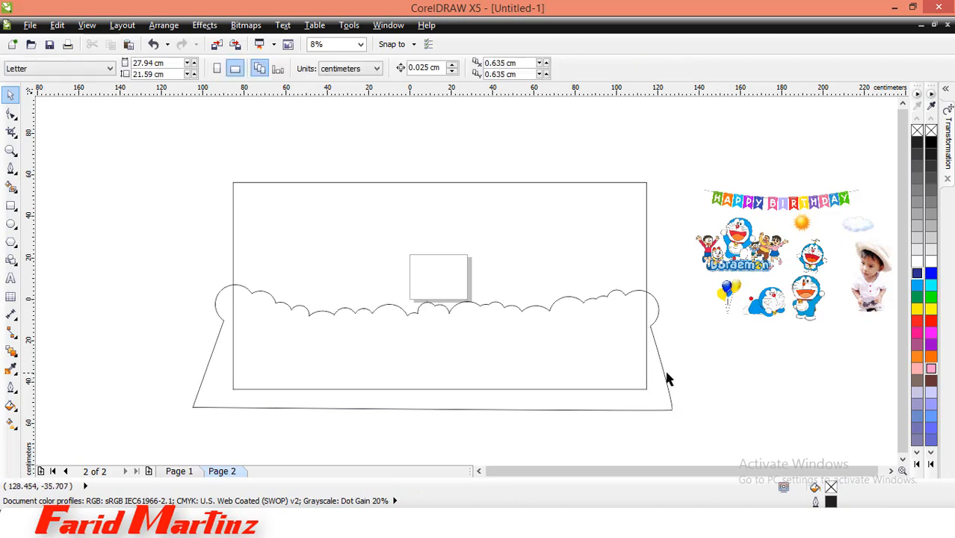
pyautogui.click(662, 374)
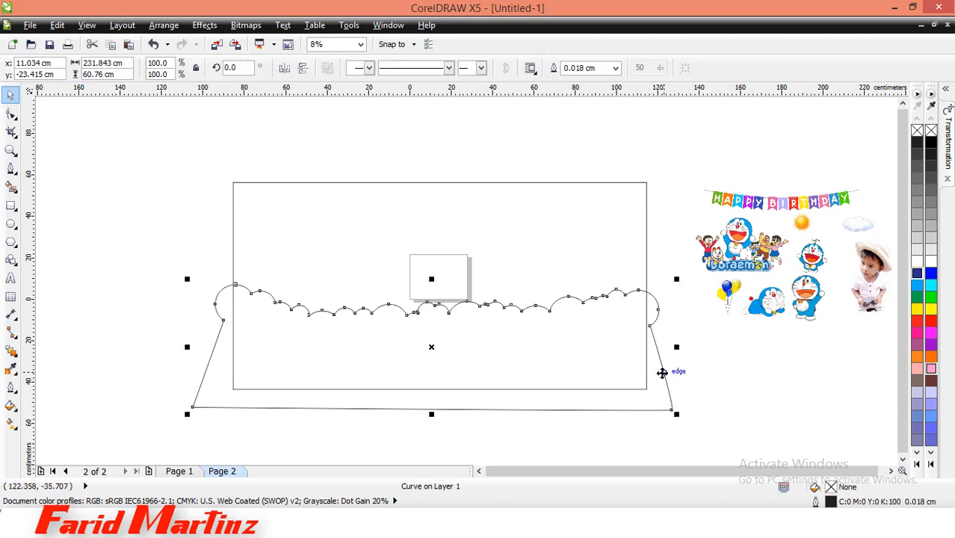
pyautogui.moveTo(662, 372); pyautogui.dragTo(666, 417)
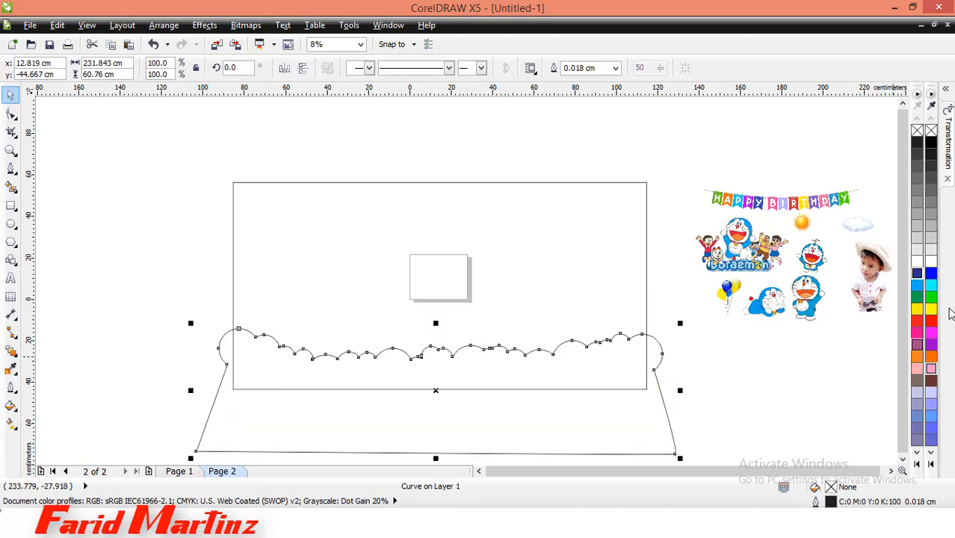
# Colour the cloud shape's fill and outline cyan (C:100 M:0 Y:0 K:0) and PowerClip it inside the banner rectangle
pyautogui.click(916, 287)
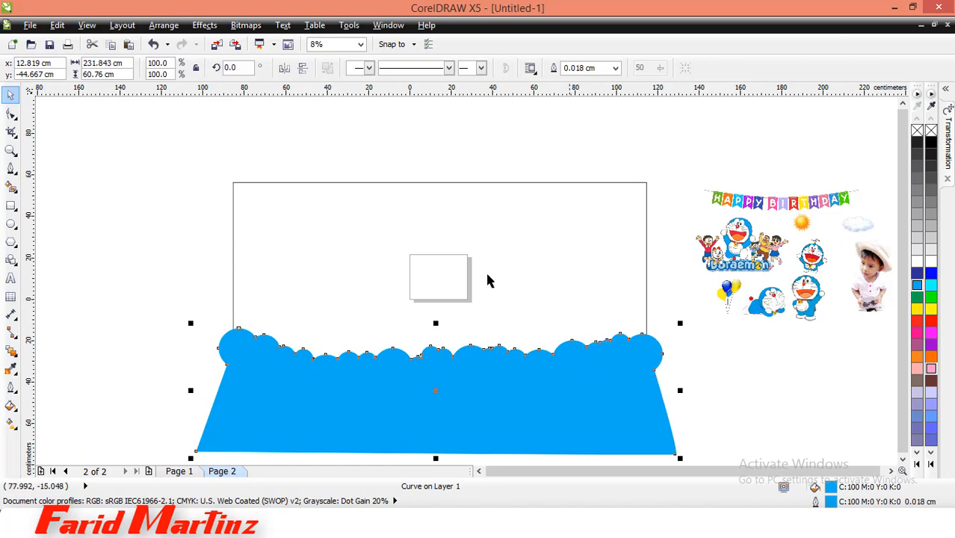
pyautogui.click(205, 25)
pyautogui.click(314, 224)
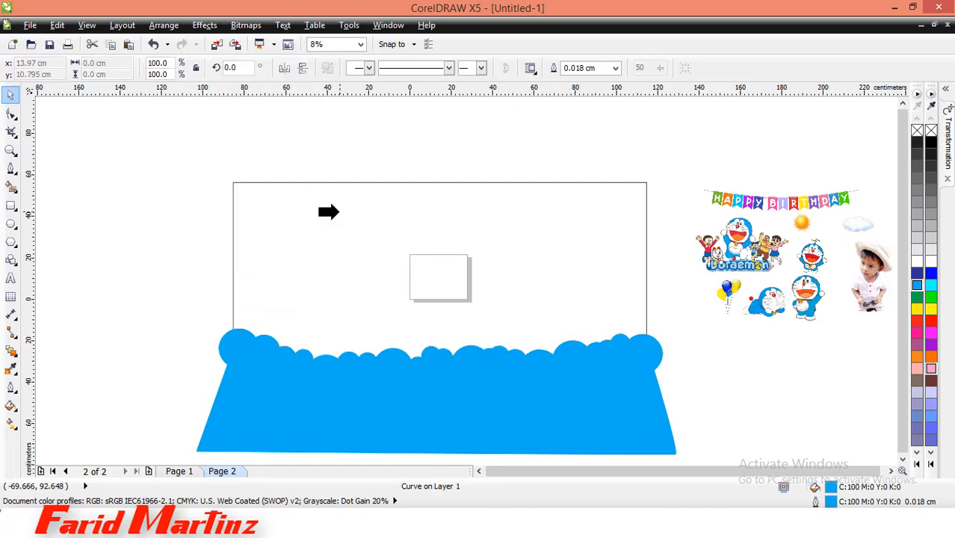
pyautogui.click(592, 279)
pyautogui.click(676, 340)
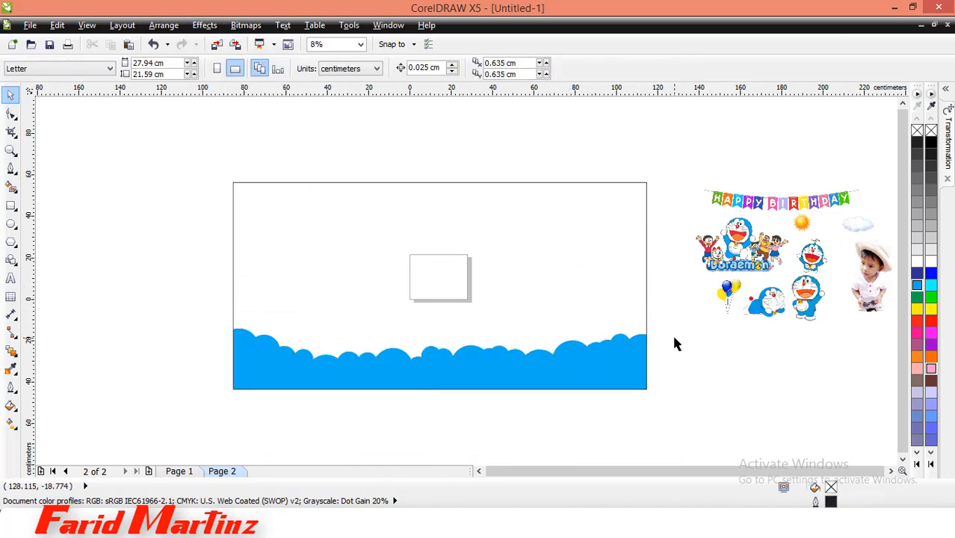
# Open the banner's PowerClip contents for editing and place a copy of the cyan cloud shape about 25 cm higher
pyautogui.click(475, 317)
pyautogui.click(215, 26)
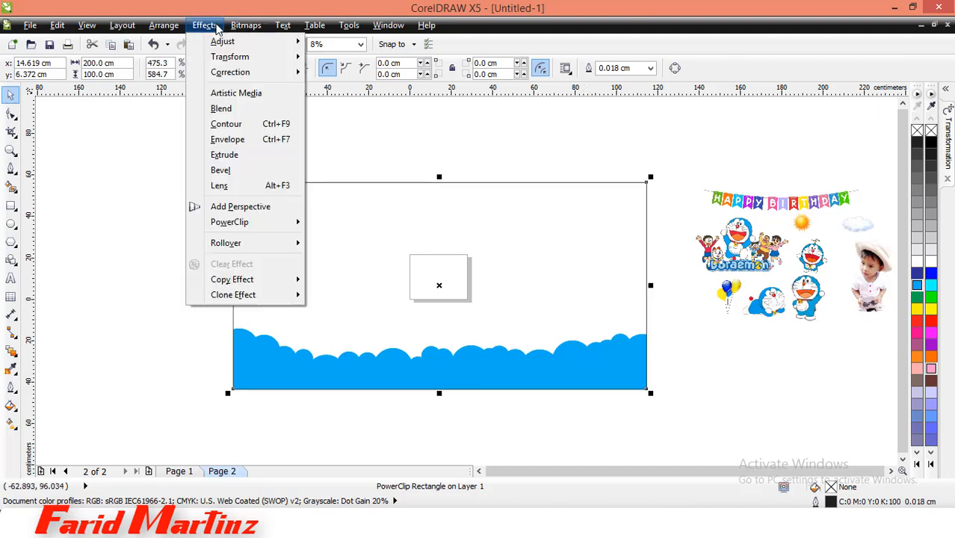
pyautogui.moveTo(291, 230)
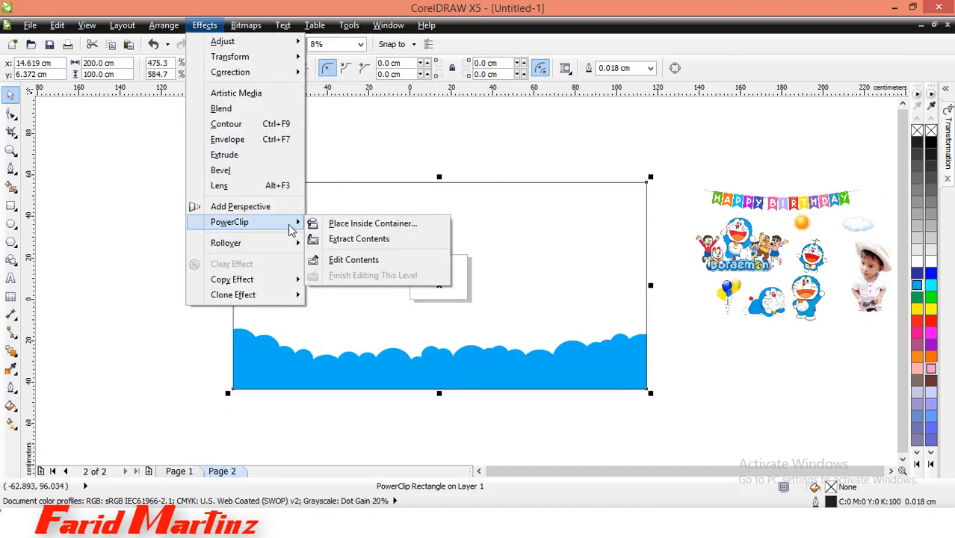
pyautogui.click(352, 260)
pyautogui.click(526, 441)
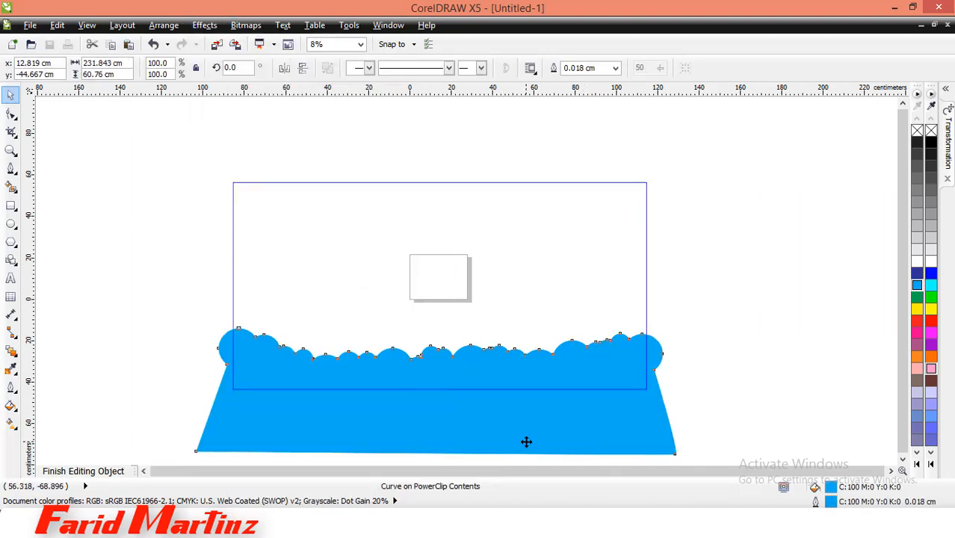
pyautogui.moveTo(526, 441); pyautogui.dragTo(593, 388)
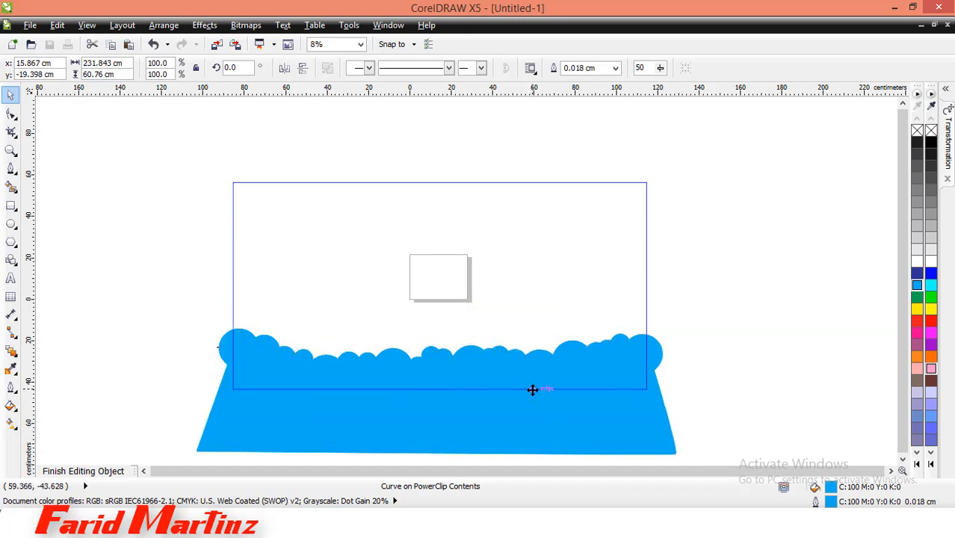
pyautogui.click(744, 356)
pyautogui.click(622, 303)
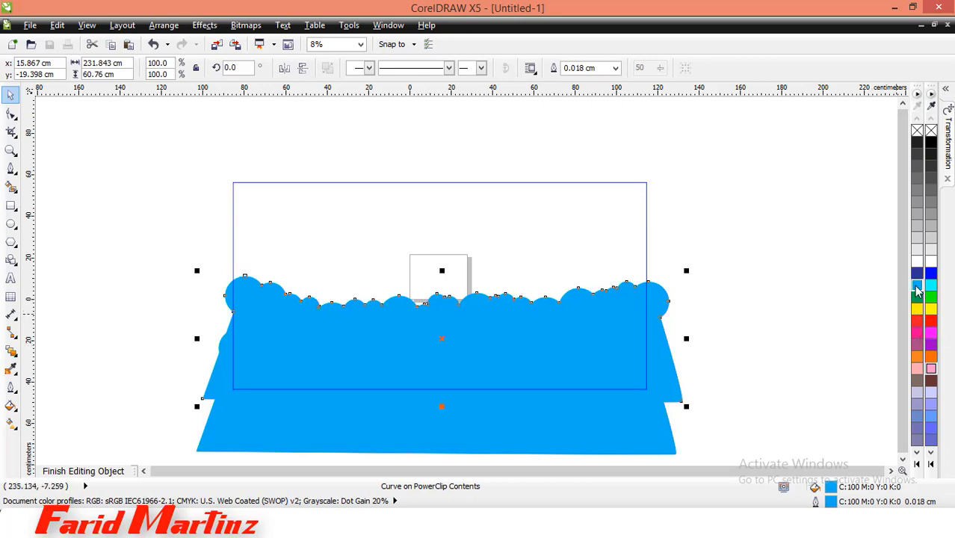
# Give the upper cloud copy a linear fountain fill from light cyan (C:56 M:0 Y:0 K:0) to white, angle -86.3, edge pad 8%, mid-point 33
pyautogui.moveTo(918, 292); pyautogui.dragTo(911, 293)
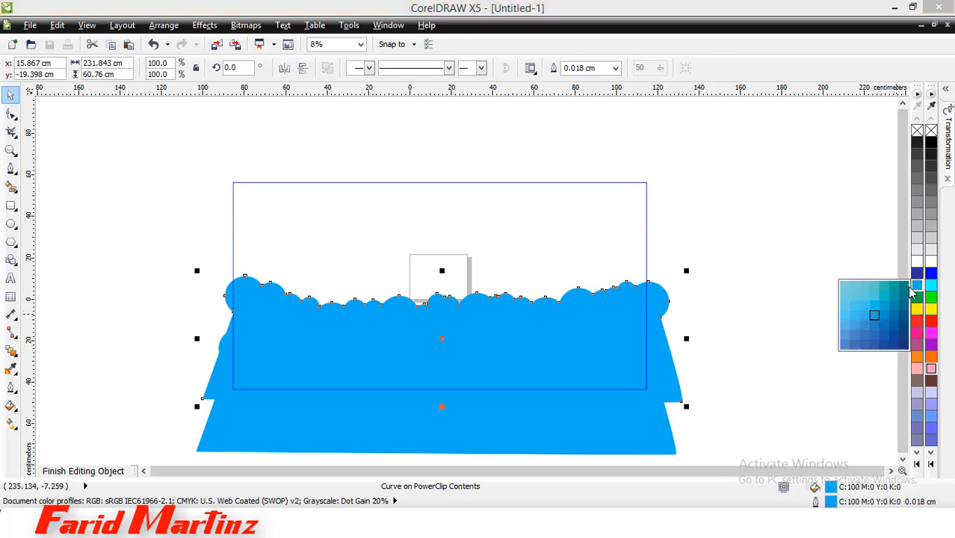
pyautogui.click(845, 318)
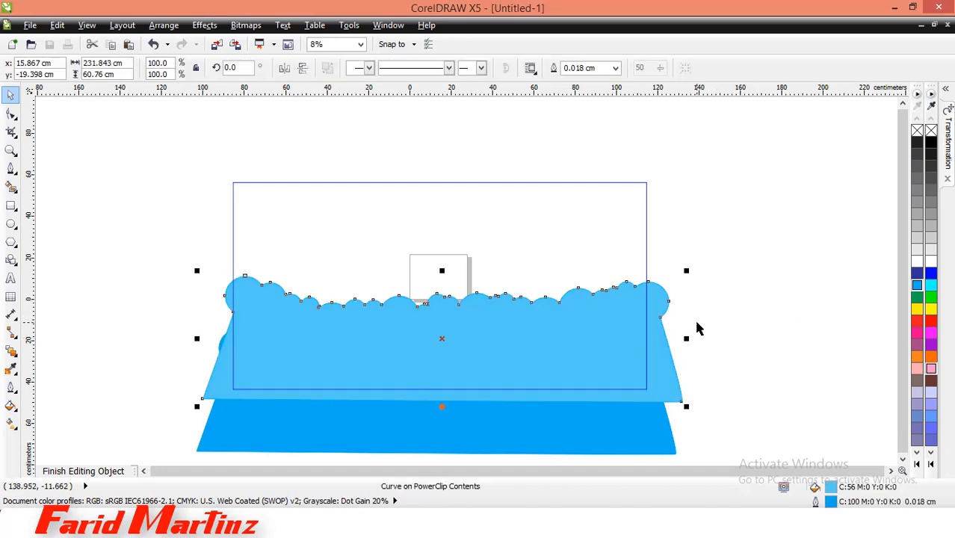
pyautogui.click(11, 405)
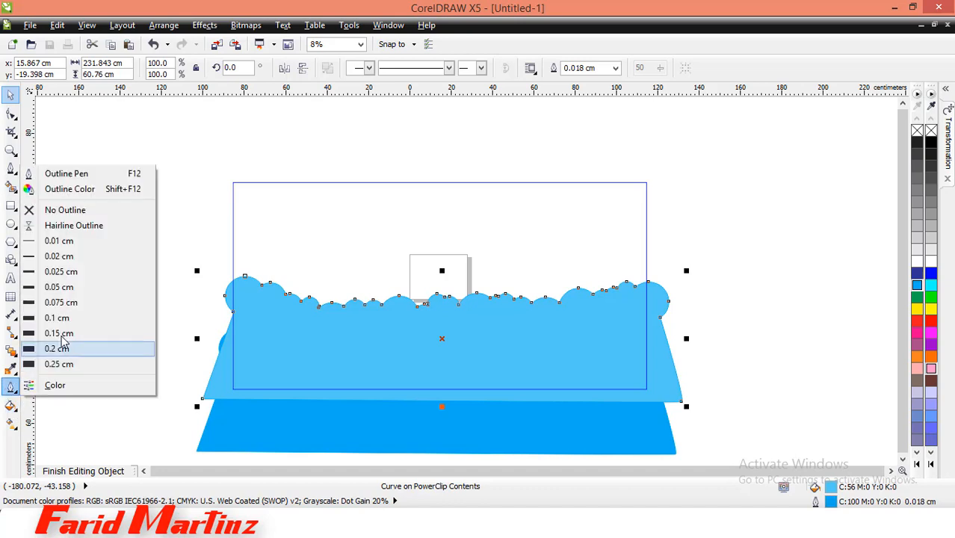
pyautogui.click(67, 320)
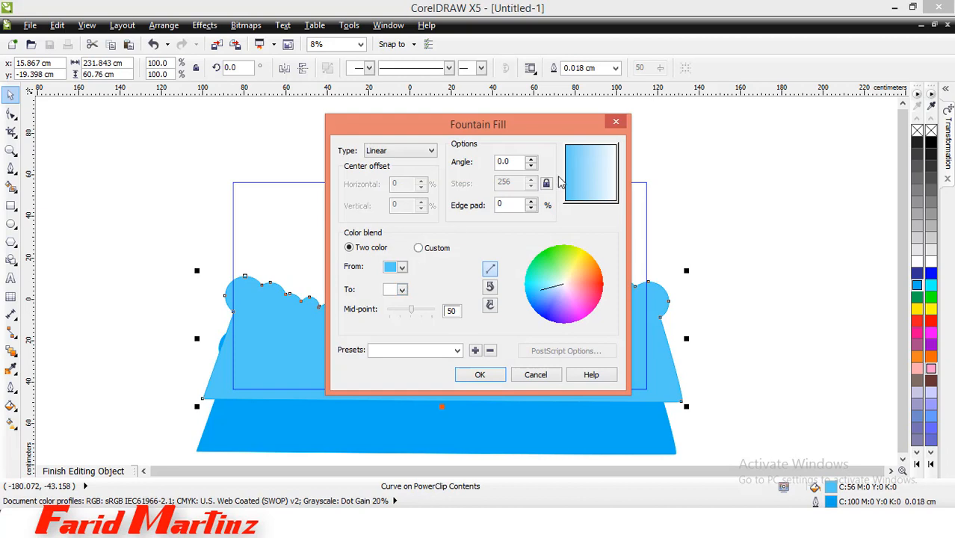
pyautogui.moveTo(589, 153); pyautogui.dragTo(591, 180)
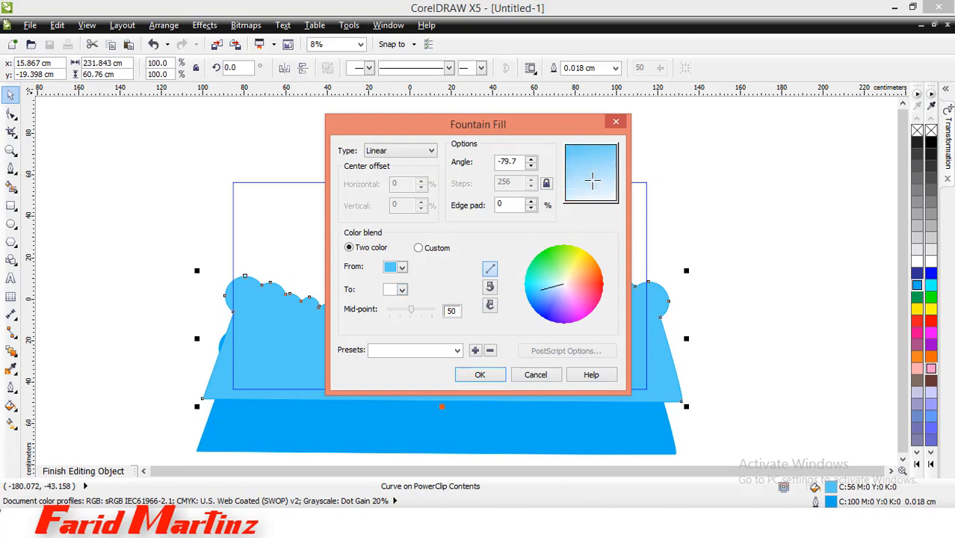
pyautogui.moveTo(410, 318)
pyautogui.mouseDown()
pyautogui.moveTo(418, 315)
pyautogui.moveTo(404, 314)
pyautogui.mouseUp()
pyautogui.moveTo(603, 168); pyautogui.dragTo(589, 195)
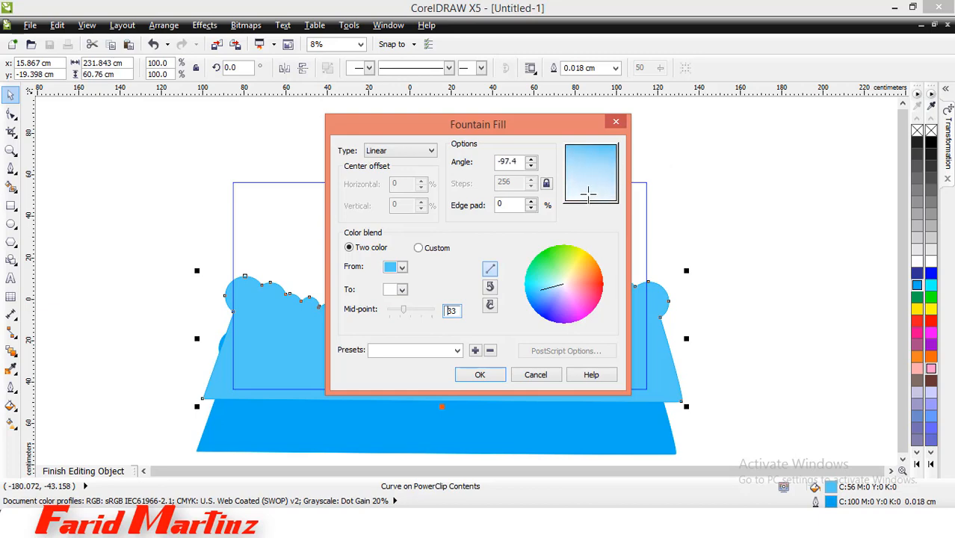
pyautogui.click(480, 375)
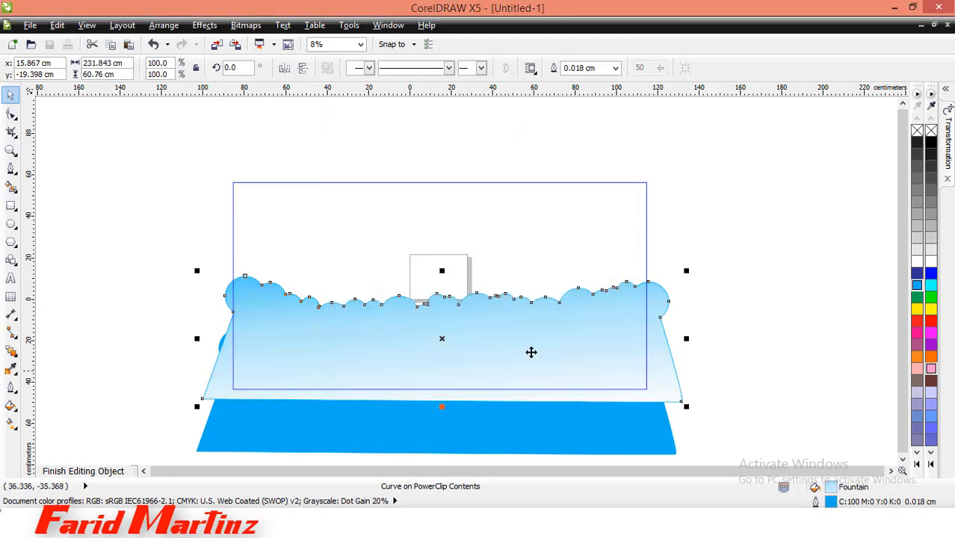
# Remove the gradient cloud's outline and send it behind the solid cyan cloud
pyautogui.rightClick(917, 130)
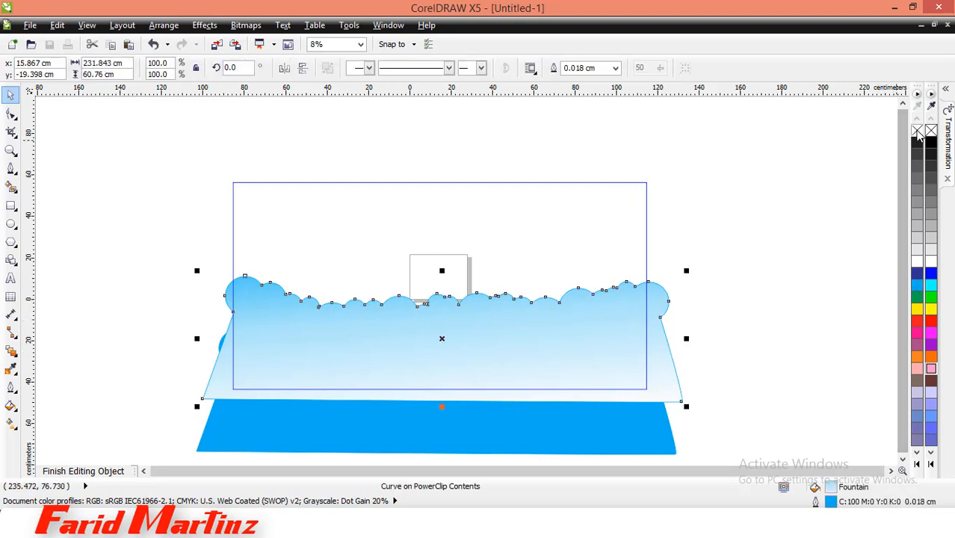
pyautogui.hotkey('shift', 'pagedown')
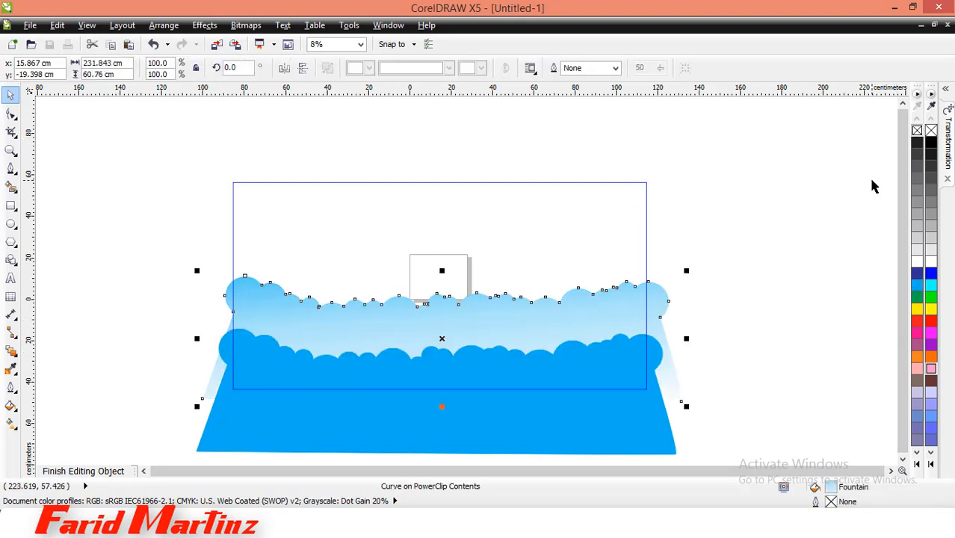
pyautogui.click(833, 260)
# Reposition the light gradient cloud above the solid cyan cloud, centred at about x 12.2 cm, y -14.2 cm
pyautogui.scroll(1, 414, 338)
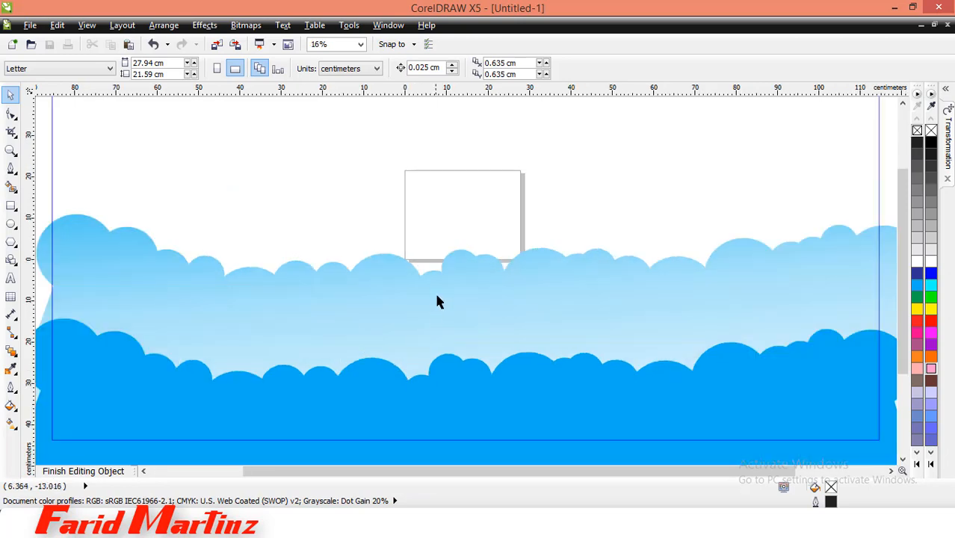
pyautogui.moveTo(436, 299); pyautogui.dragTo(426, 320)
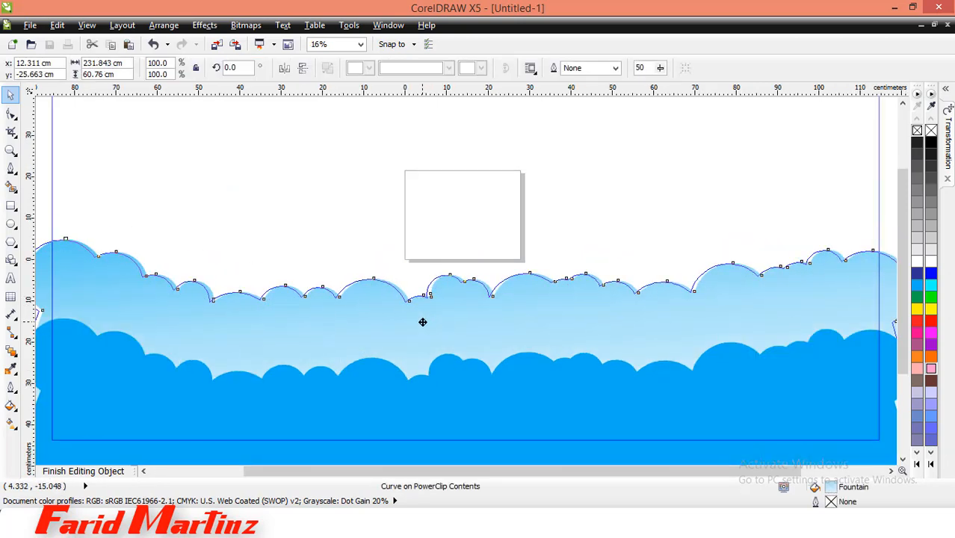
pyautogui.scroll(-1, 423, 314)
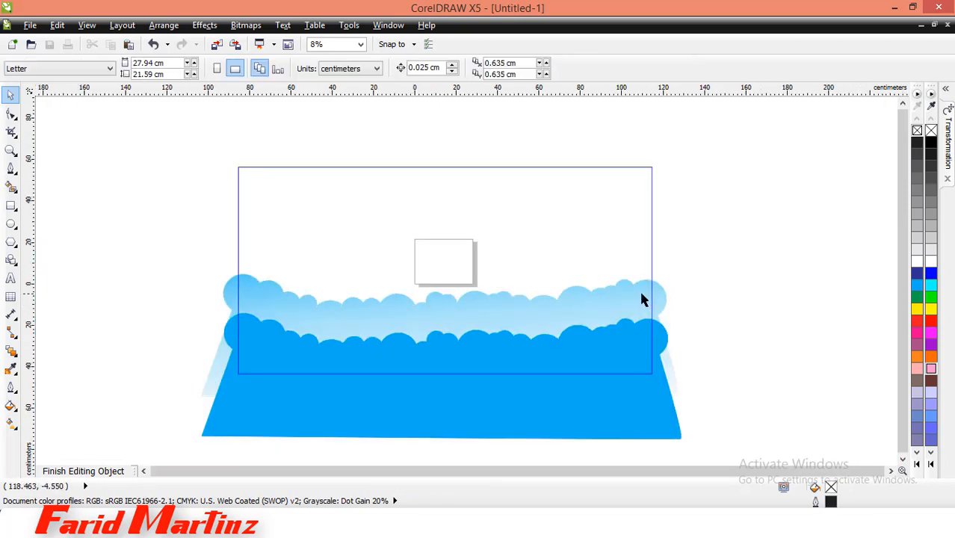
pyautogui.click(709, 329)
pyautogui.moveTo(628, 305); pyautogui.dragTo(624, 274)
pyautogui.click(715, 286)
pyautogui.click(633, 284)
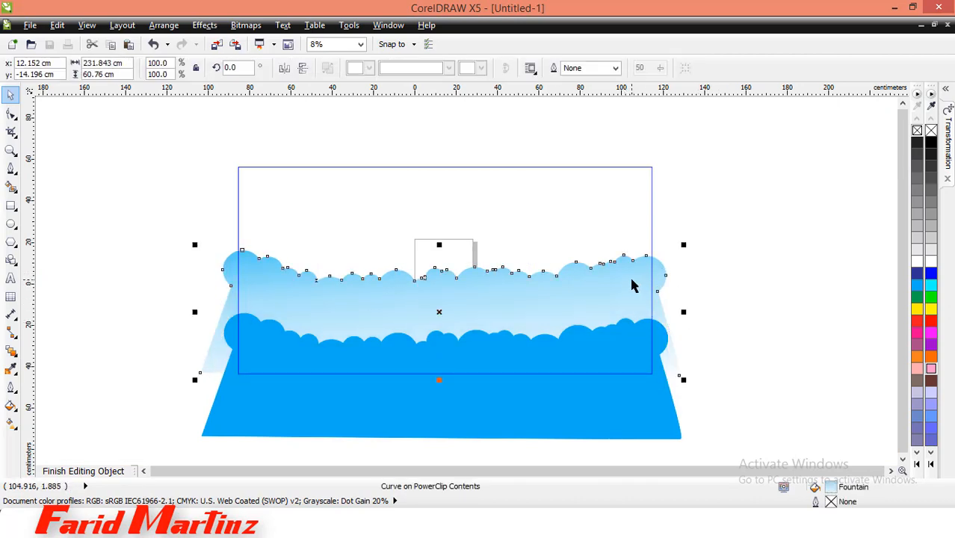
# Place a copy of the light gradient cloud about 14 cm lower and select it
pyautogui.moveTo(631, 285); pyautogui.dragTo(632, 315)
pyautogui.click(711, 312)
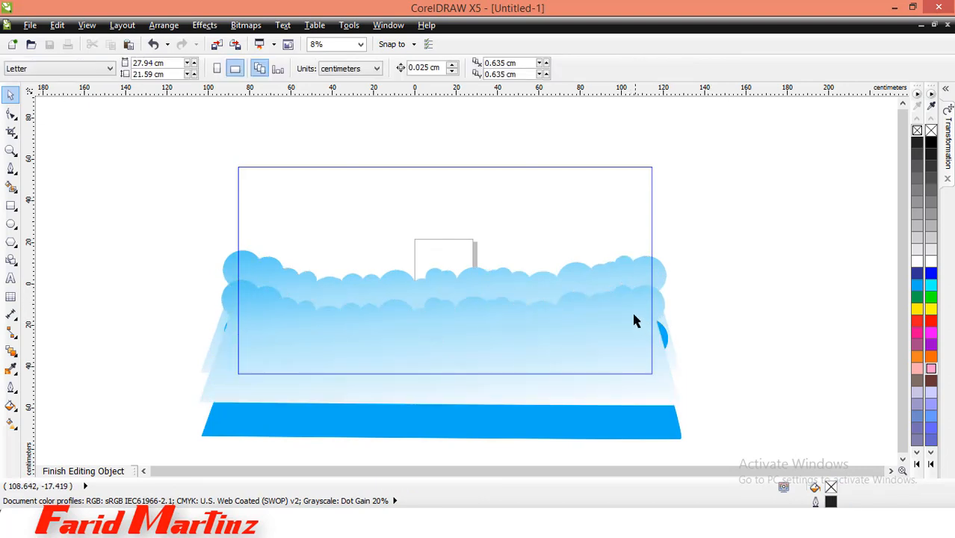
pyautogui.click(633, 320)
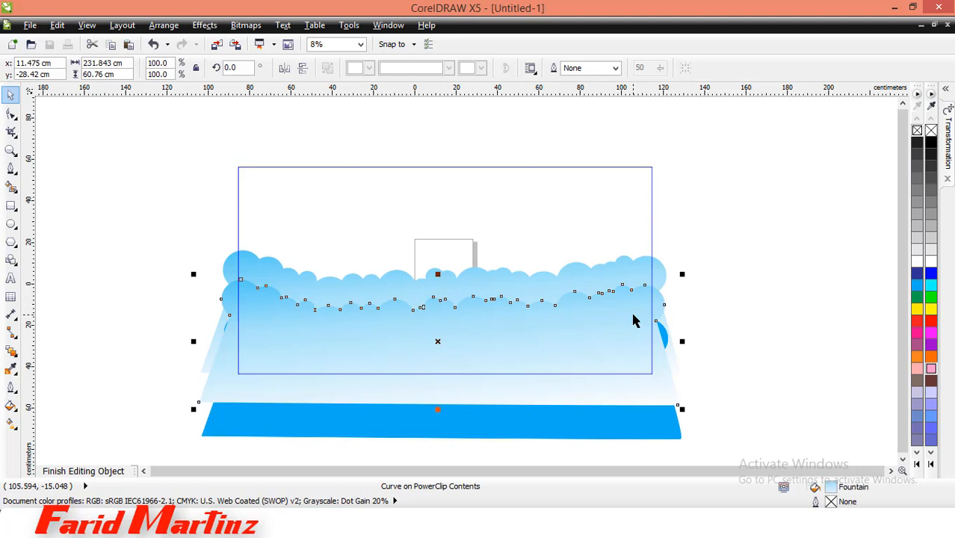
# Change the lower gradient copy's starting colour to cyan with mid-point 59, and move it one level back behind the solid cyan cloud
pyautogui.doubleClick(834, 486)
pyautogui.click(402, 269)
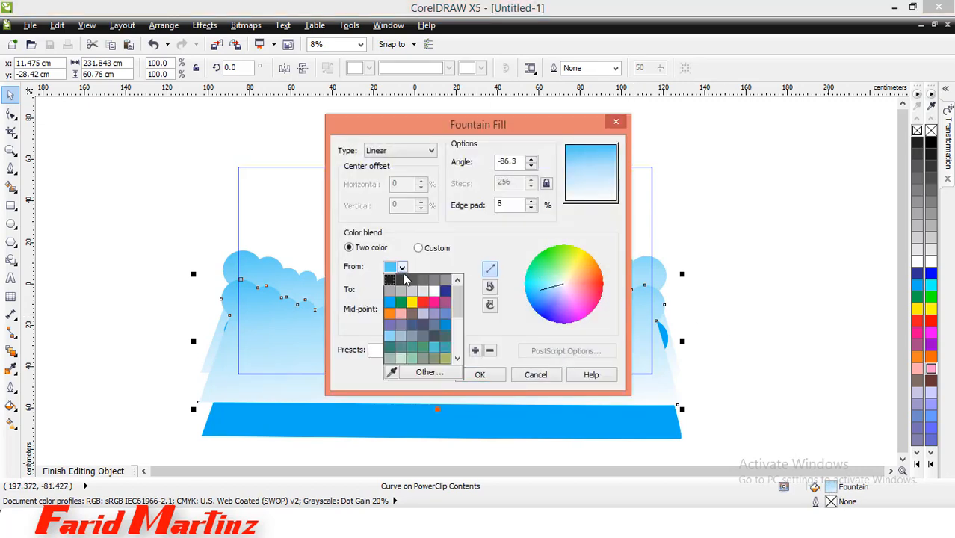
pyautogui.click(390, 302)
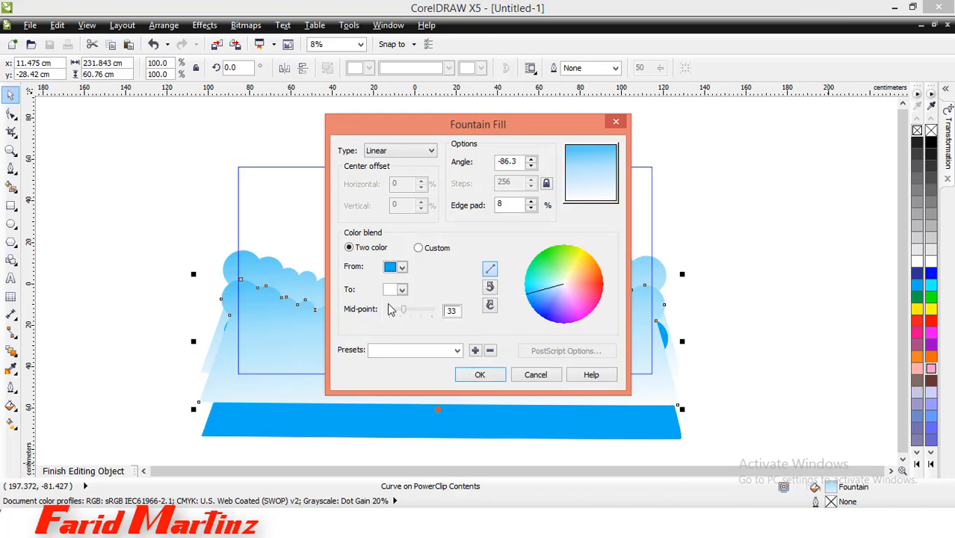
pyautogui.click(489, 375)
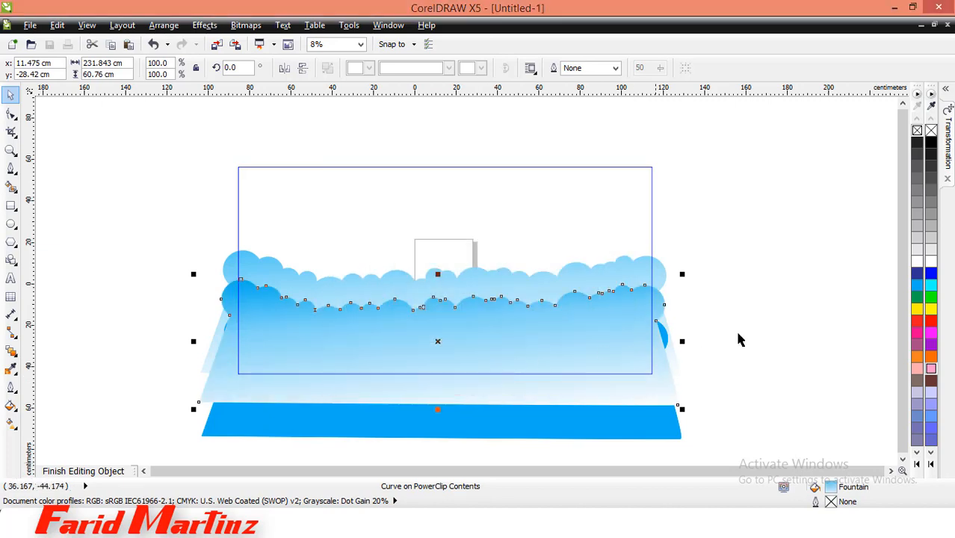
pyautogui.doubleClick(829, 492)
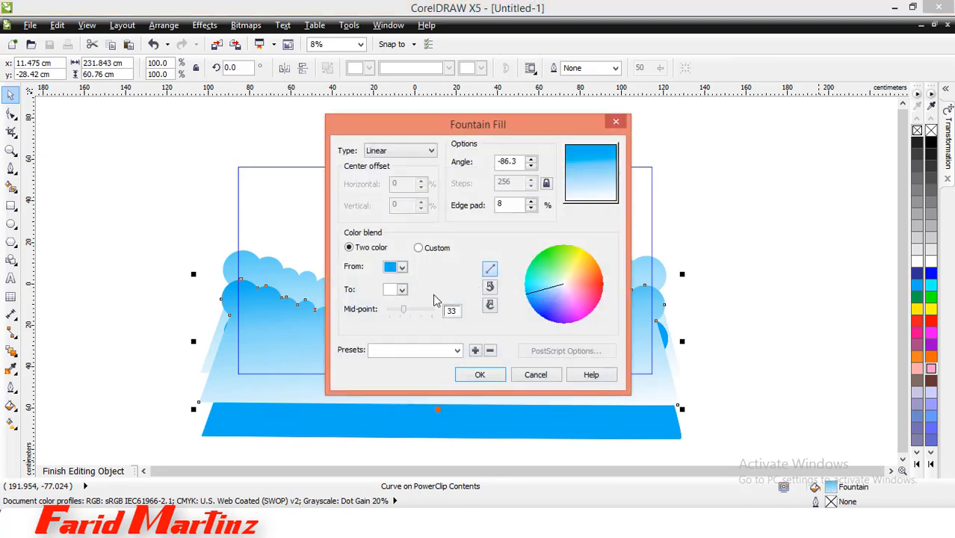
pyautogui.moveTo(403, 318); pyautogui.dragTo(415, 320)
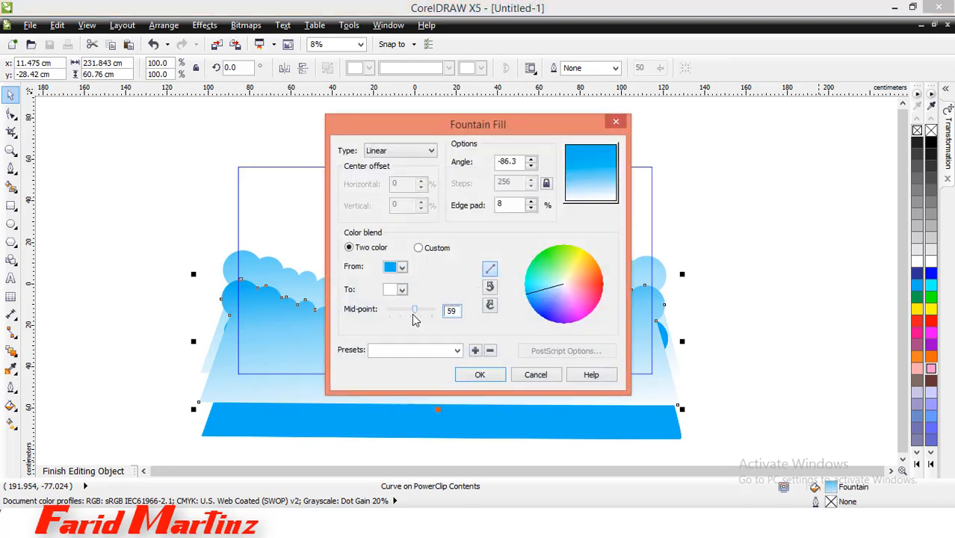
pyautogui.click(481, 376)
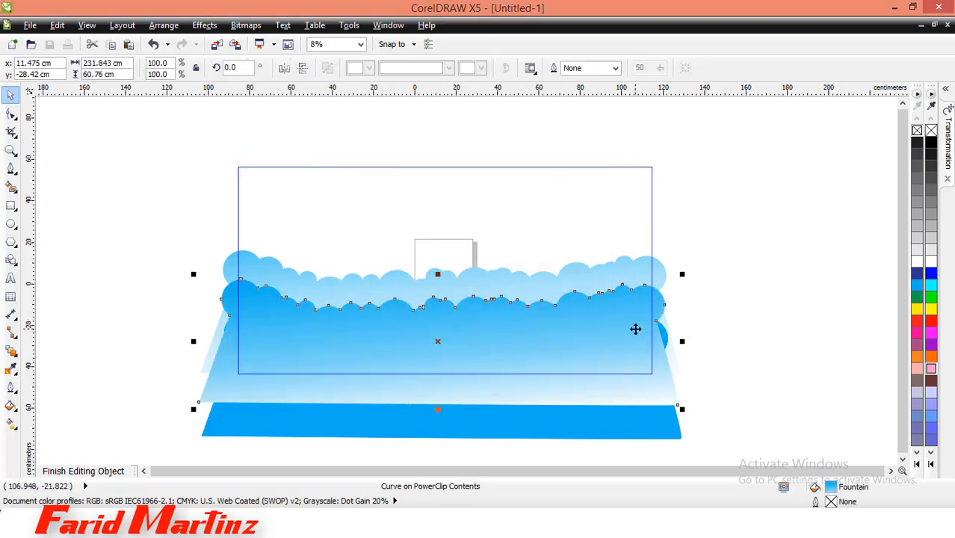
pyautogui.hotkey('ctrl', 'pagedown')
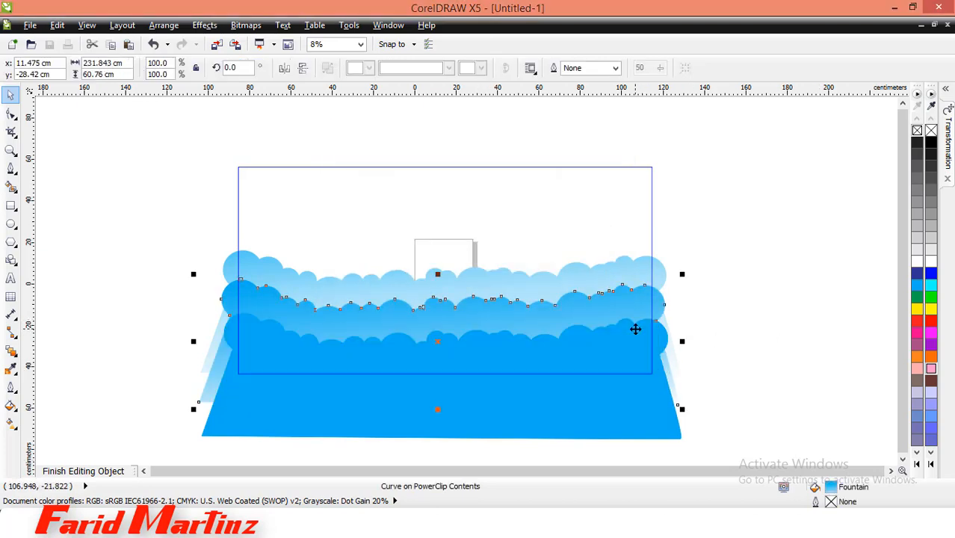
# Raise the lightest cloud about 11.5 cm and the middle cloud about 3.4 cm, and finish editing the PowerClip contents
pyautogui.click(694, 306)
pyautogui.moveTo(566, 265); pyautogui.dragTo(567, 250)
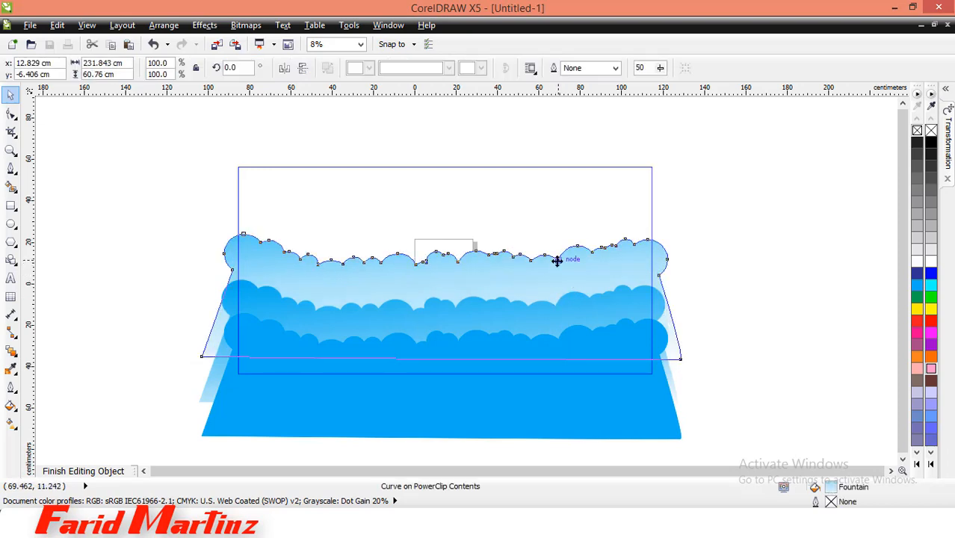
pyautogui.press('Escape')
pyautogui.moveTo(586, 267); pyautogui.dragTo(587, 261)
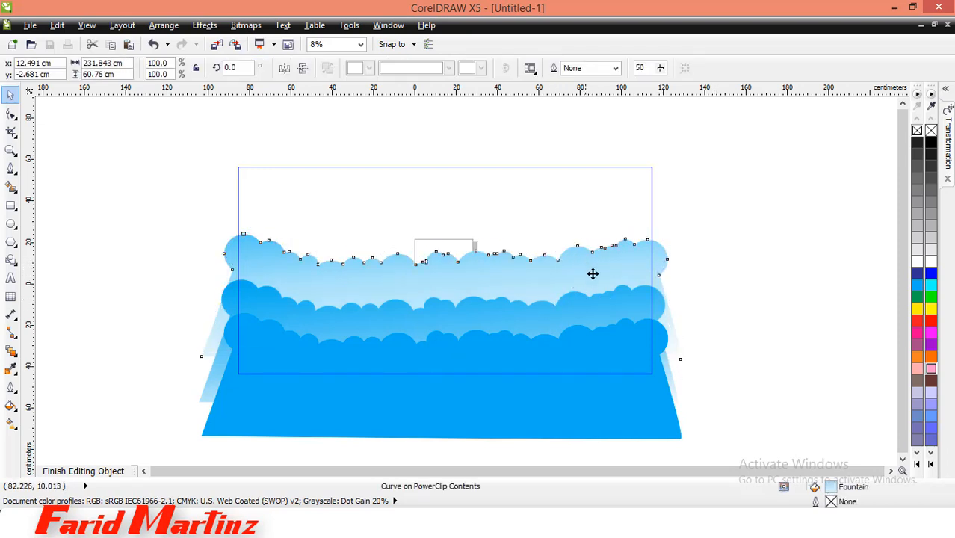
pyautogui.click(598, 309)
pyautogui.moveTo(599, 309); pyautogui.dragTo(599, 302)
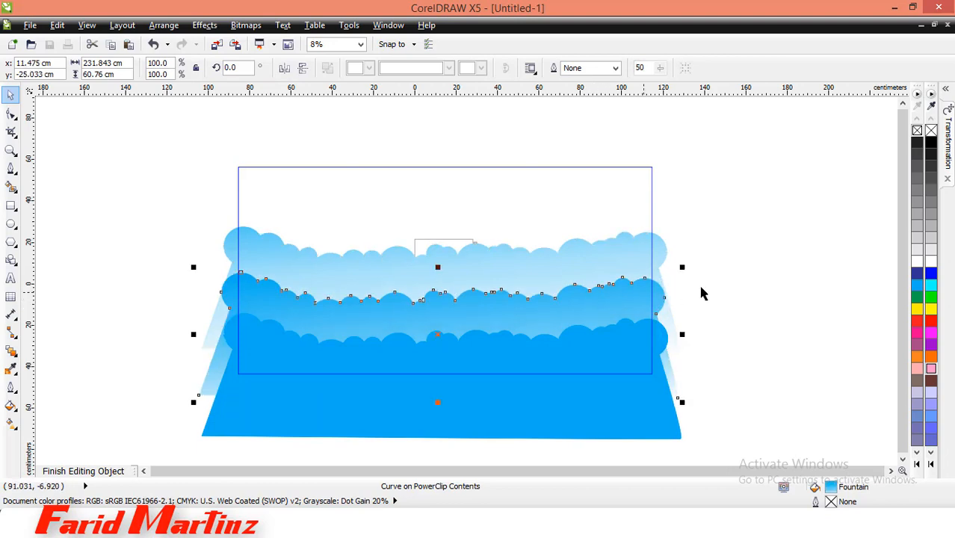
pyautogui.click(721, 290)
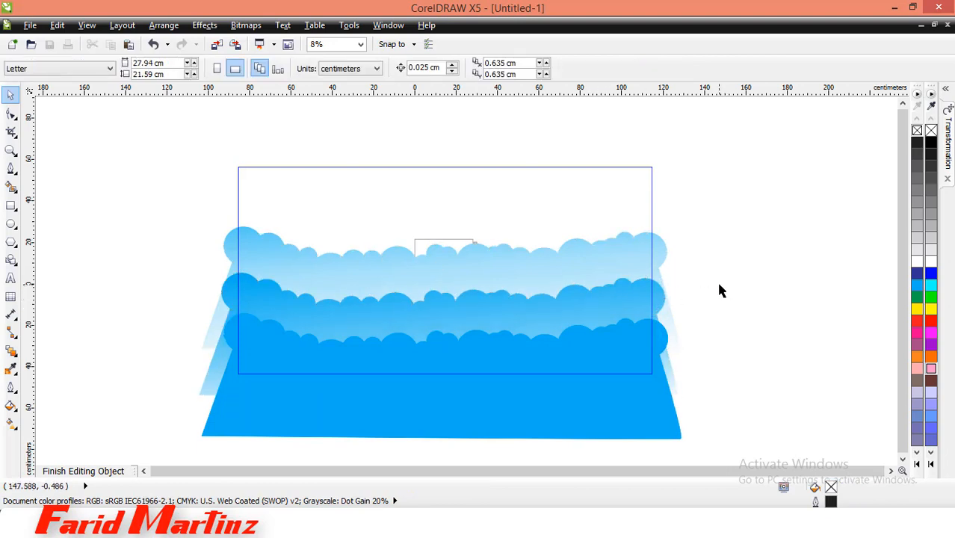
pyautogui.click(46, 470)
pyautogui.click(216, 364)
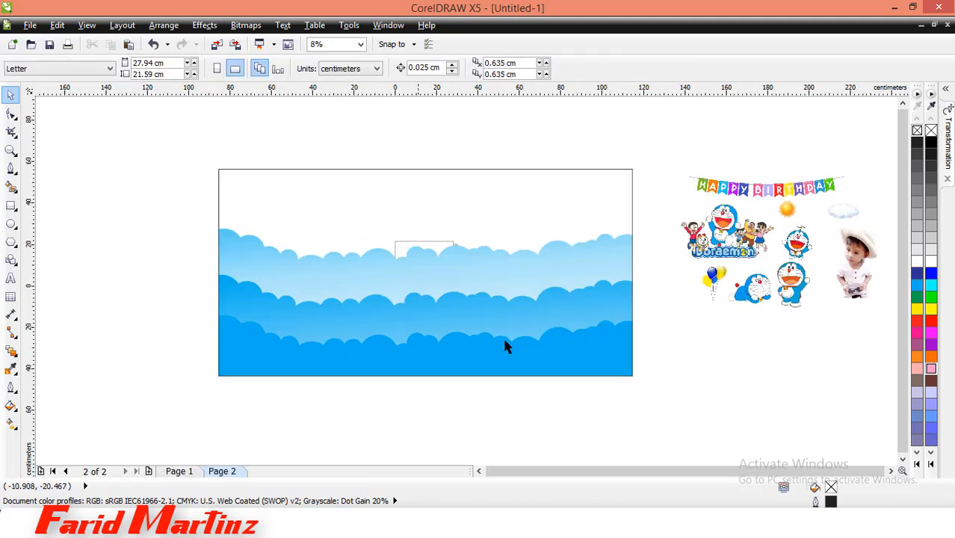
# Open the banner's PowerClip contents for editing and draw a rectangle about 227 x 64 cm over the upper part of the banner
pyautogui.click(564, 330)
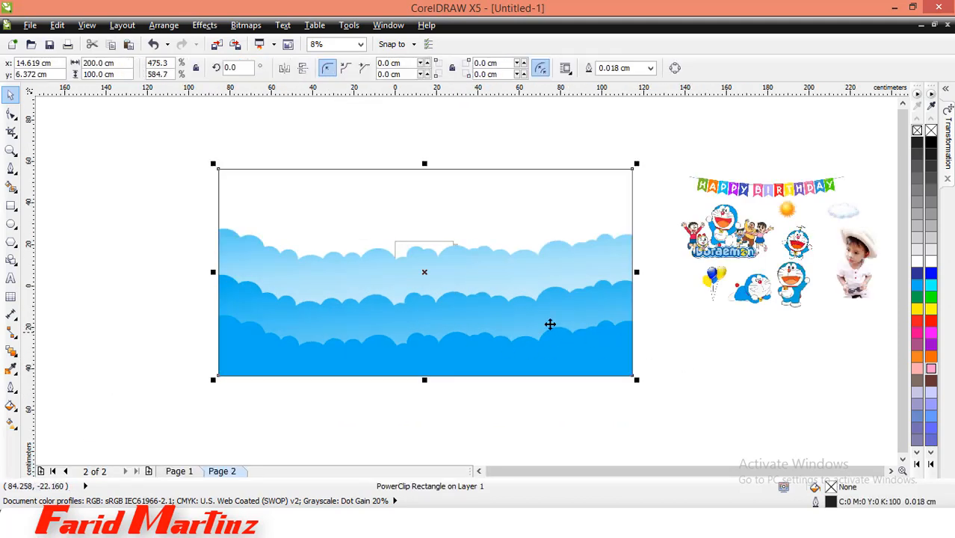
pyautogui.click(208, 26)
pyautogui.moveTo(265, 222)
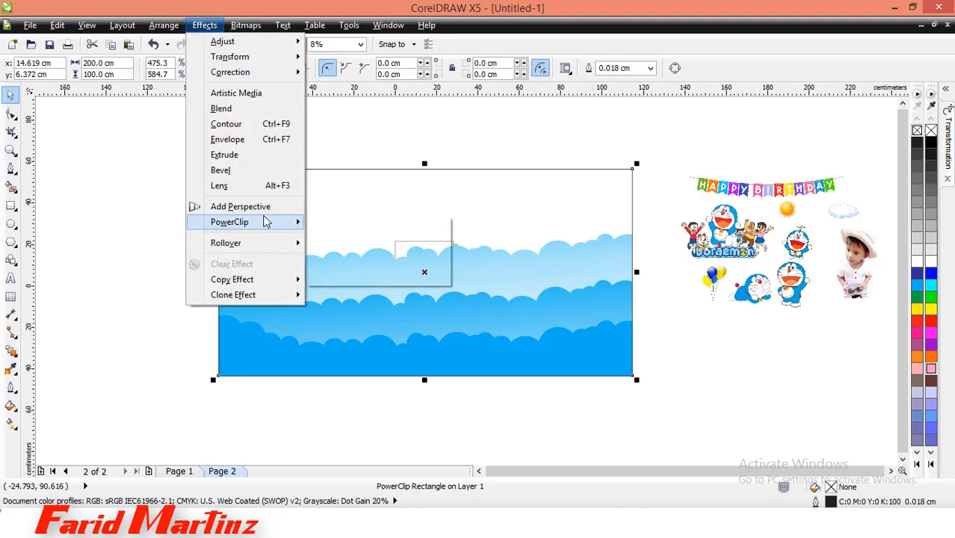
pyautogui.click(354, 260)
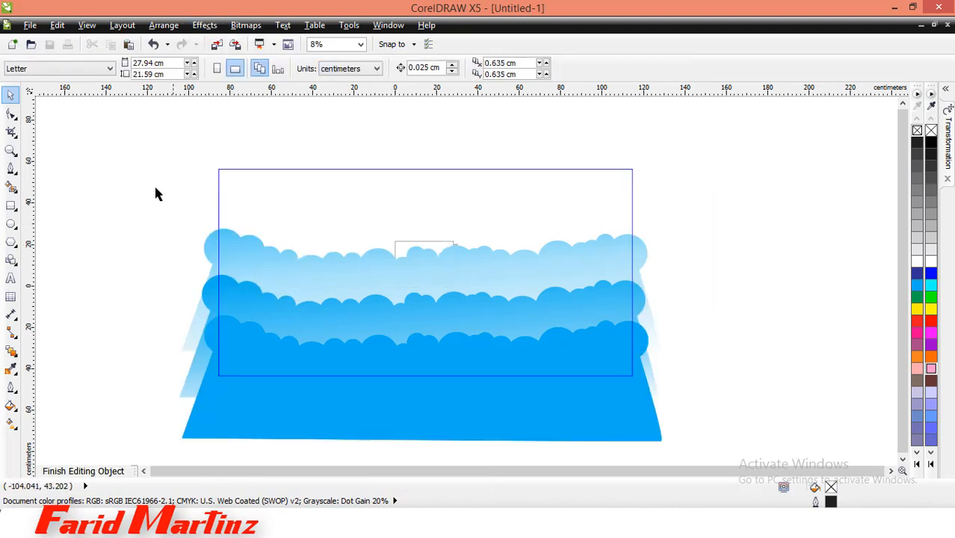
pyautogui.click(13, 207)
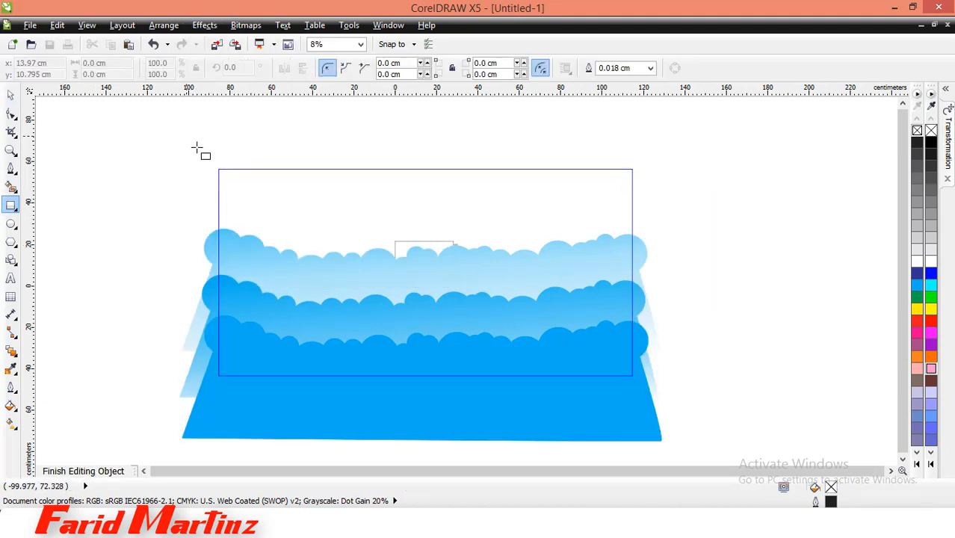
pyautogui.moveTo(186, 136); pyautogui.dragTo(656, 267)
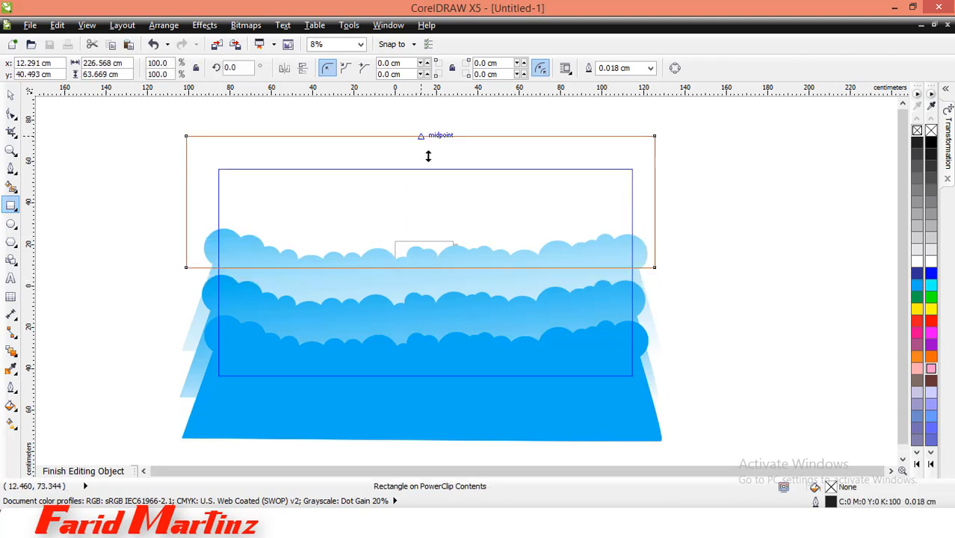
# Shrink the rectangle to about 212 x 51 cm so it slightly overlaps the banner's upper and side edges
pyautogui.moveTo(428, 155)
pyautogui.mouseDown()
pyautogui.moveTo(419, 169)
pyautogui.moveTo(419, 157)
pyautogui.mouseUp()
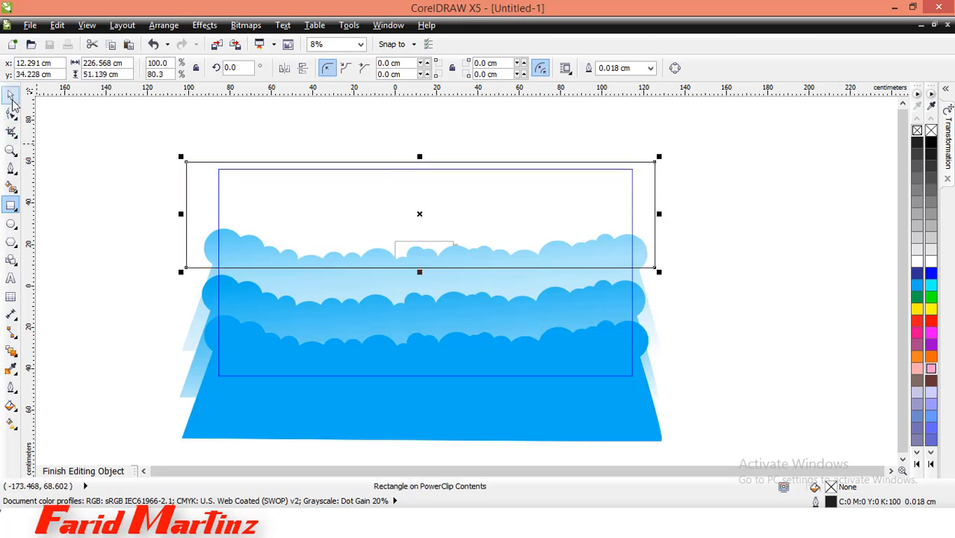
pyautogui.click(12, 98)
pyautogui.moveTo(180, 213); pyautogui.dragTo(199, 214)
pyautogui.moveTo(659, 213); pyautogui.dragTo(648, 213)
# Move the rectangle out of the banner to the empty area on its right, centred at about x 274 cm
pyautogui.scroll(-2, 315, 221)
pyautogui.scroll(-1, 422, 215)
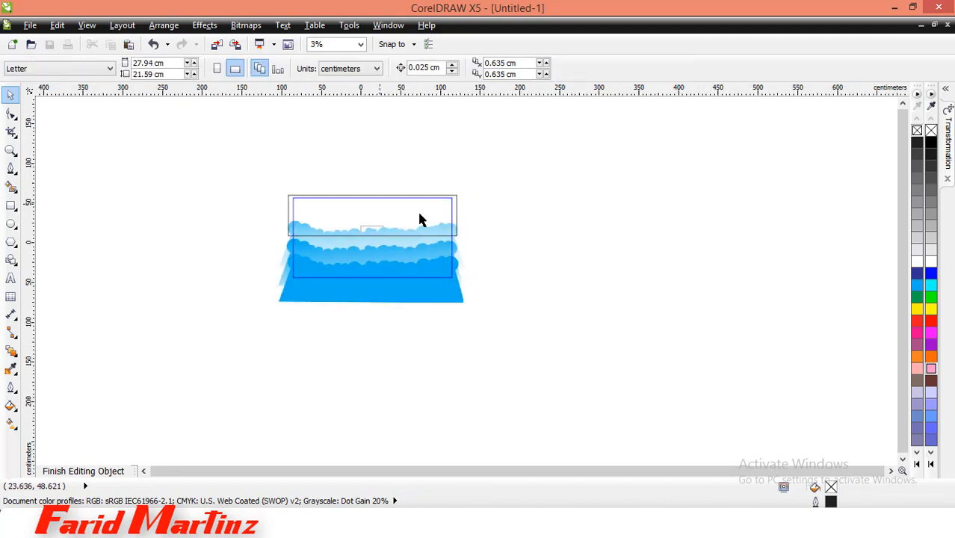
pyautogui.moveTo(428, 215); pyautogui.dragTo(606, 239)
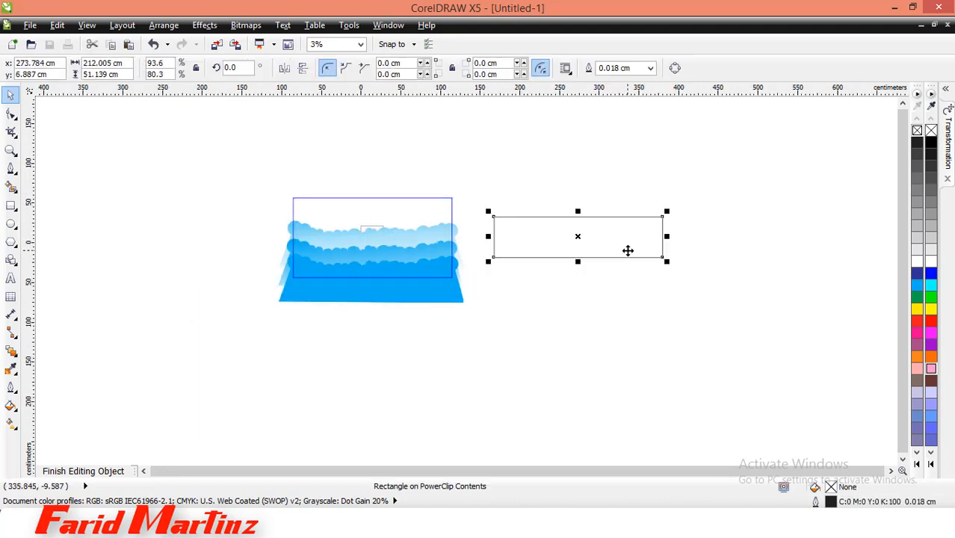
# Draw a small circle below the rectangle's lower-left corner and set its size to 5 x 5 cm
pyautogui.scroll(2, 627, 250)
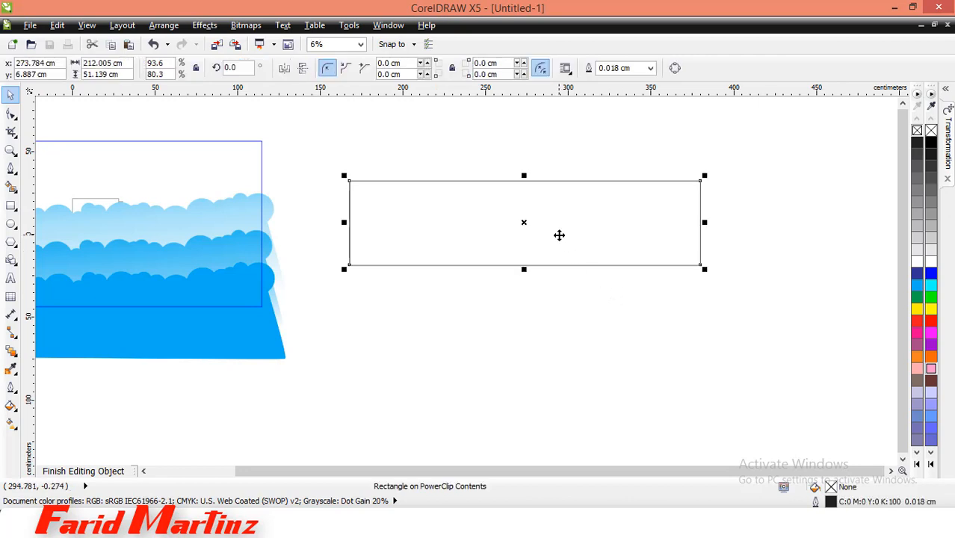
pyautogui.click(11, 224)
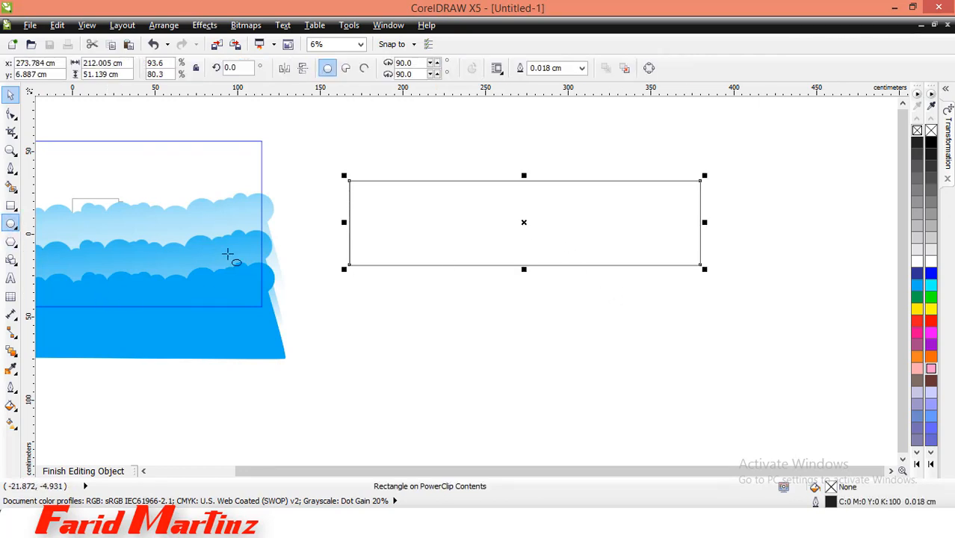
pyautogui.scroll(2, 344, 329)
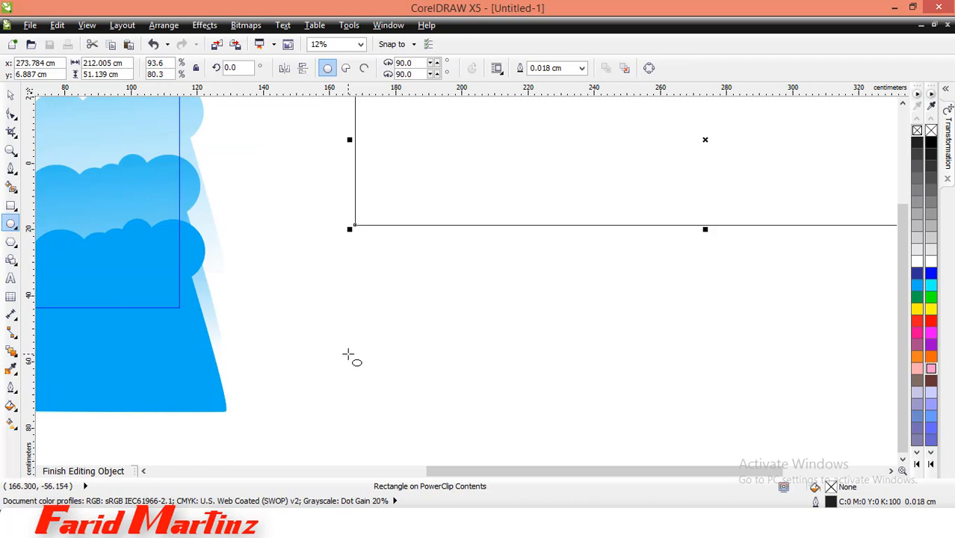
pyautogui.moveTo(348, 355); pyautogui.dragTo(356, 376)
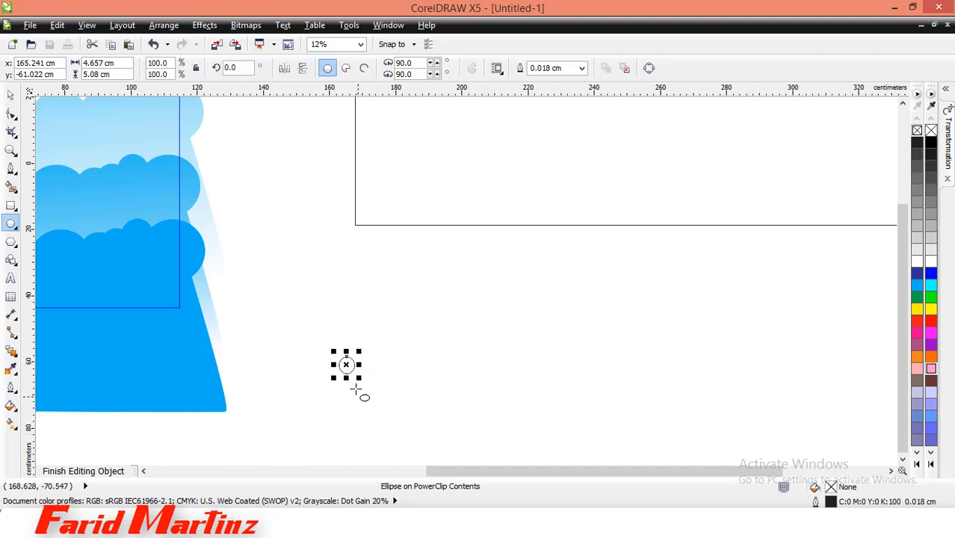
pyautogui.click(125, 64)
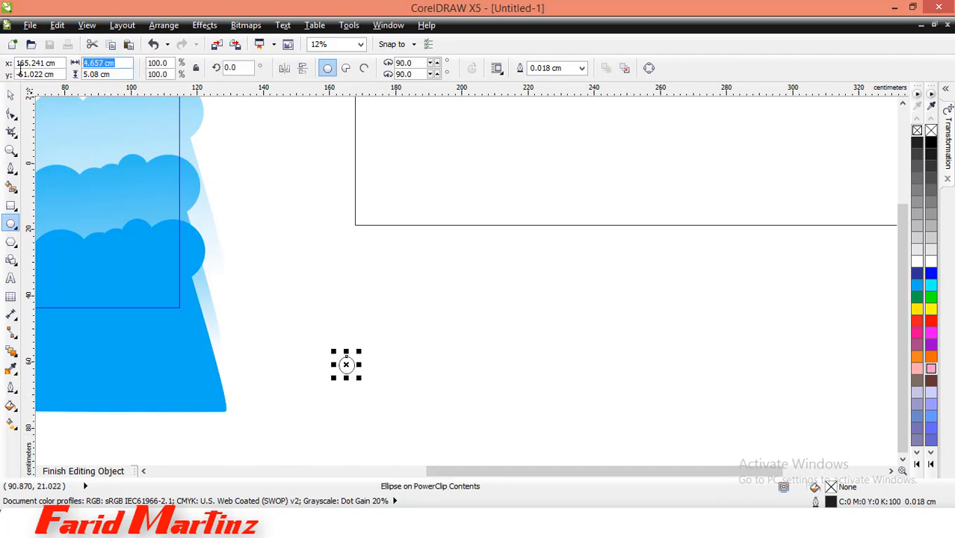
pyautogui.write('5')
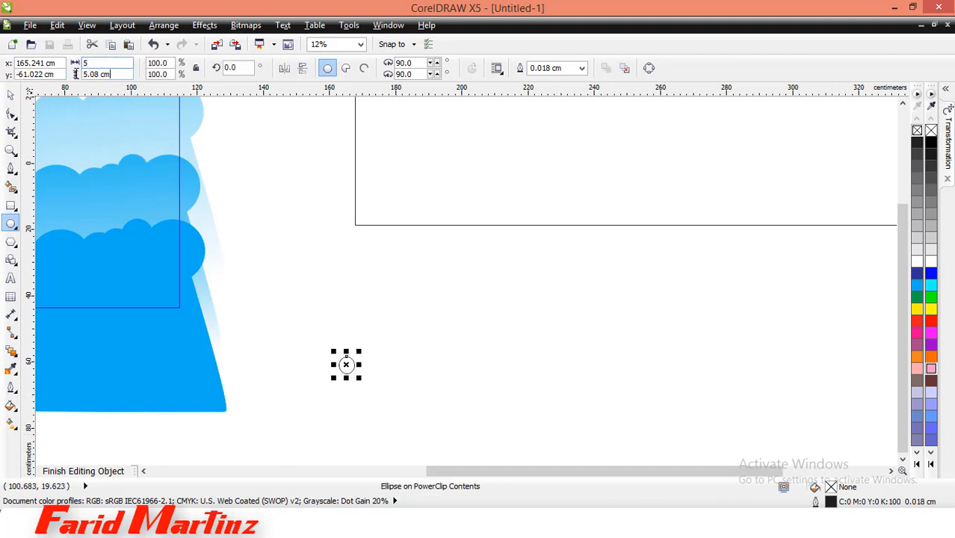
pyautogui.moveTo(76, 74); pyautogui.dragTo(67, 94)
pyautogui.press('Return')
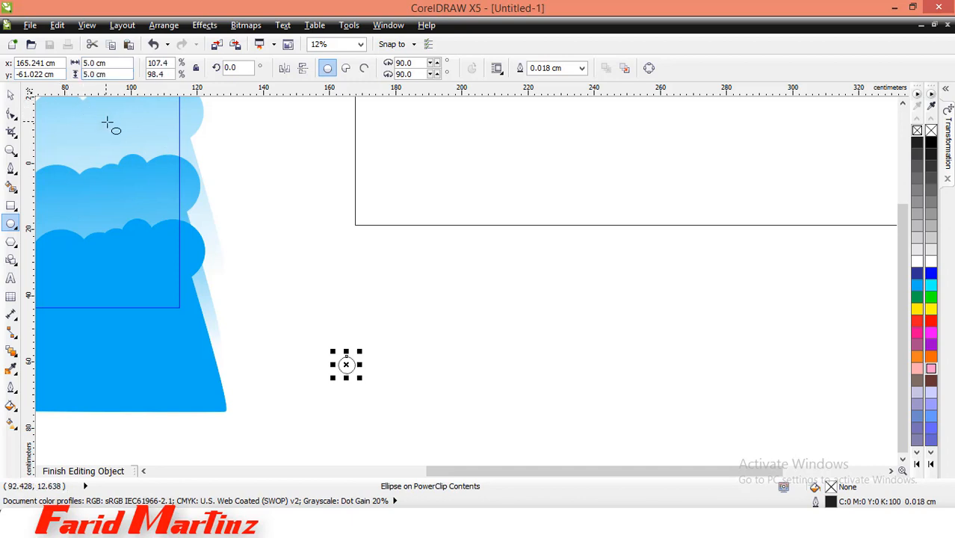
pyautogui.click(12, 95)
pyautogui.click(389, 339)
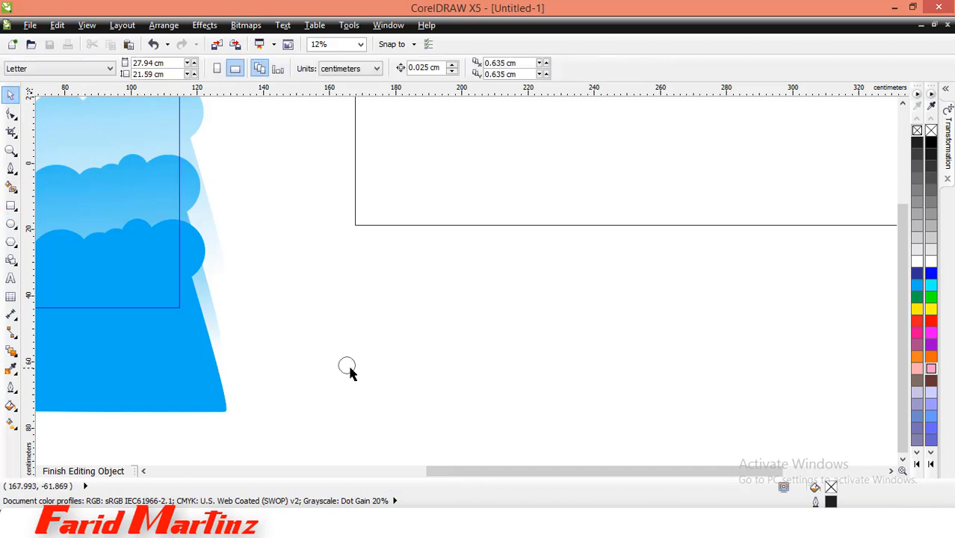
# Duplicate the circle diagonally, offset about 5.3 cm to the right and 11.1 cm upward
pyautogui.click(348, 367)
pyautogui.scroll(1, 349, 368)
pyautogui.moveTo(348, 368); pyautogui.dragTo(382, 294)
pyautogui.scroll(-1, 400, 344)
pyautogui.scroll(-1, 405, 354)
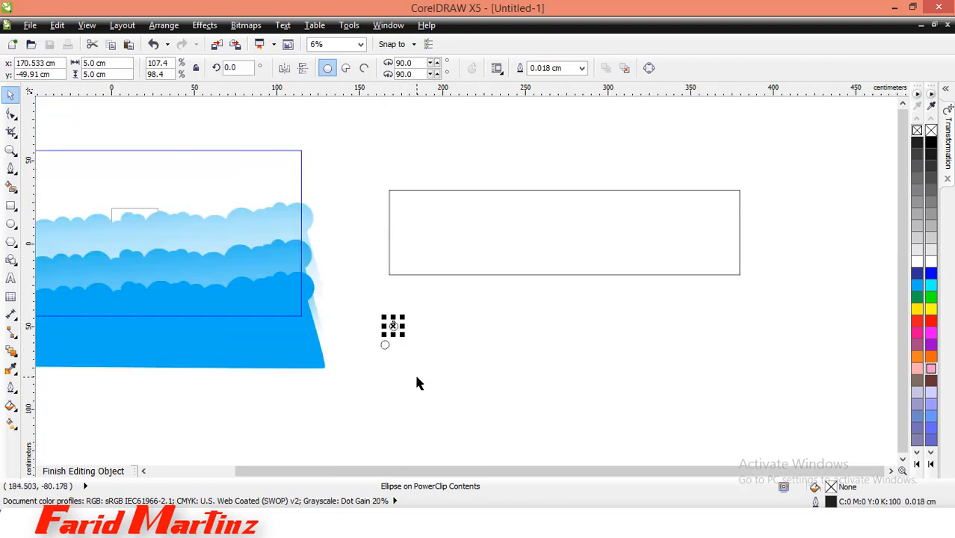
# Repeat the offset duplication until 13 circles form a diagonal row across the rectangle
pyautogui.hotkey('ctrl', 'r')
pyautogui.hotkey('ctrl', 'r')
pyautogui.hotkey('ctrl', 'r')
pyautogui.hotkey('ctrl', 'r')
pyautogui.hotkey('ctrl', 'r')
pyautogui.hotkey('ctrl', 'r')
pyautogui.hotkey('ctrl', 'r')
pyautogui.hotkey('ctrl', 'r')
pyautogui.hotkey('ctrl', 'r')
pyautogui.hotkey('ctrl', 'r')
pyautogui.hotkey('ctrl', 'r')
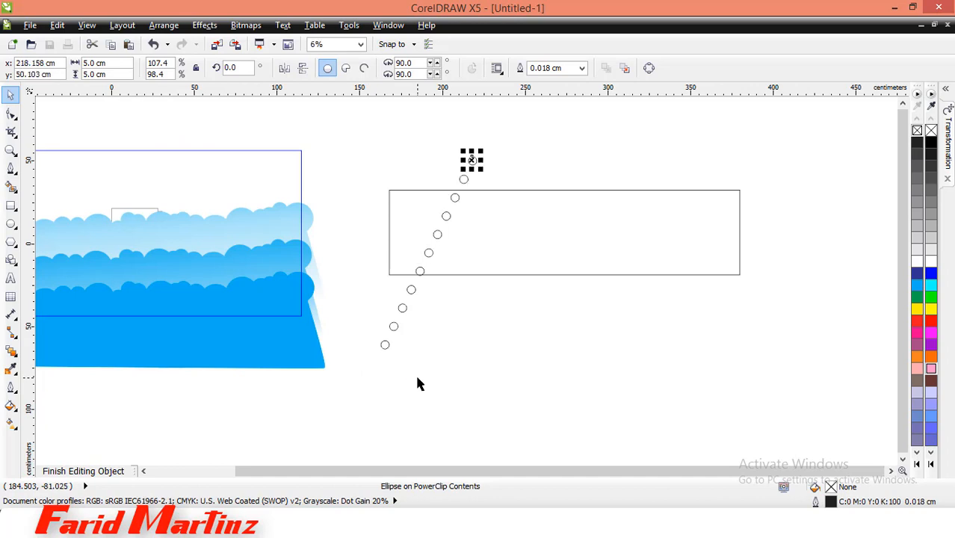
pyautogui.scroll(-1, 444, 387)
pyautogui.click(461, 379)
# Duplicate the whole diagonal row of circles about 10.6 cm to the right and 6.9 cm down
pyautogui.moveTo(382, 189); pyautogui.dragTo(454, 451)
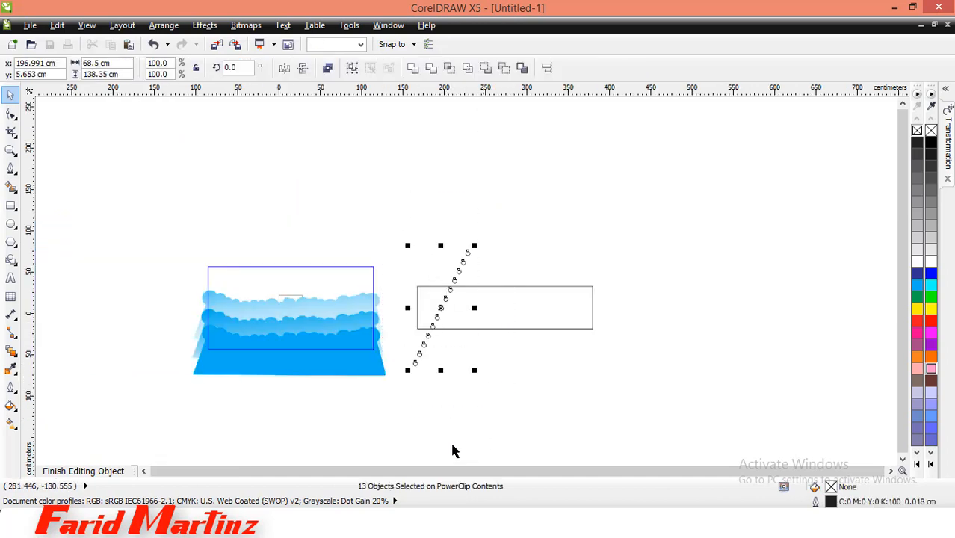
pyautogui.scroll(2, 441, 307)
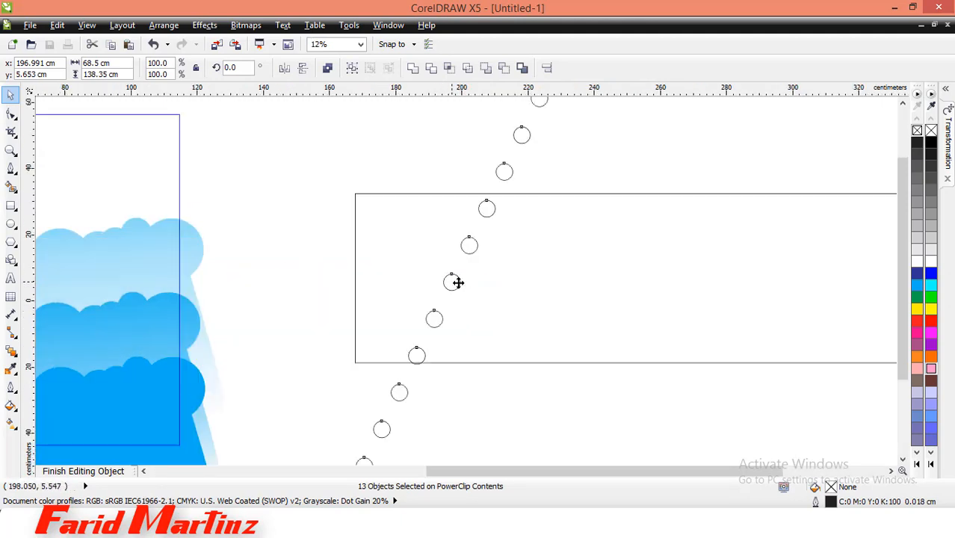
pyautogui.moveTo(457, 283); pyautogui.dragTo(487, 306)
pyautogui.scroll(-2, 576, 299)
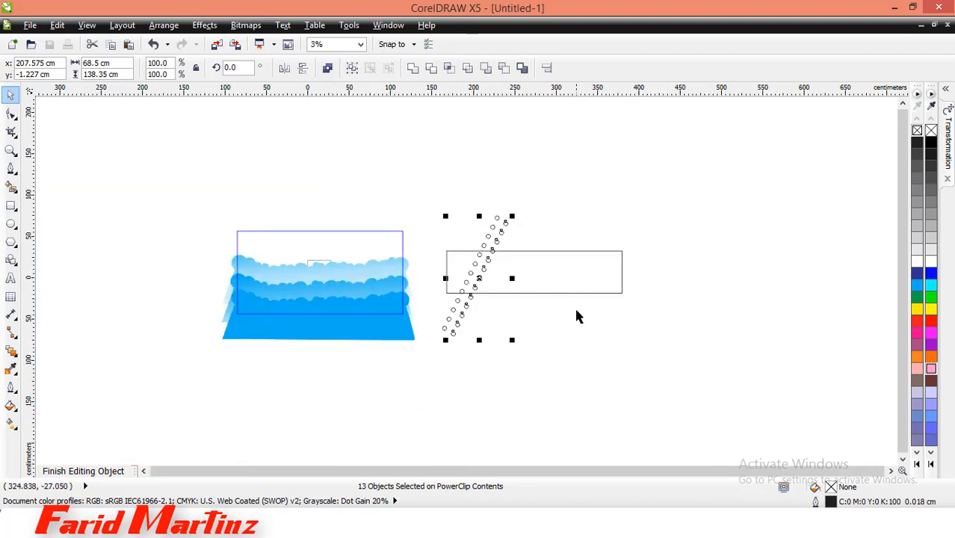
# Repeat the row duplication until 20 parallel rows of circles form a slanted dot grid
pyautogui.hotkey('ctrl', 'r')
pyautogui.hotkey('ctrl', 'r')
pyautogui.hotkey('ctrl', 'r')
pyautogui.hotkey('ctrl', 'r')
pyautogui.hotkey('ctrl', 'r')
pyautogui.hotkey('ctrl', 'r')
pyautogui.hotkey('ctrl', 'r')
pyautogui.hotkey('ctrl', 'r')
pyautogui.hotkey('ctrl', 'r')
pyautogui.hotkey('ctrl', 'r')
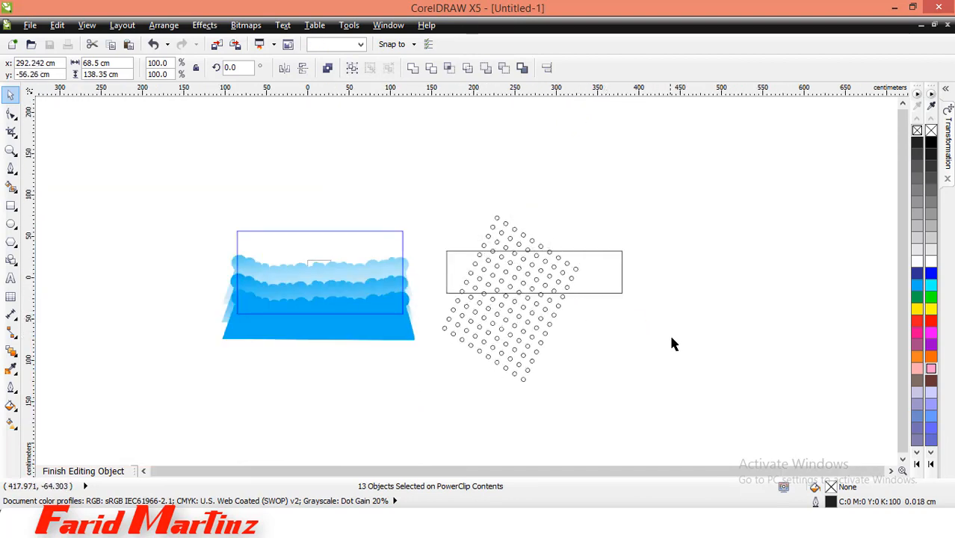
pyautogui.hotkey('ctrl', 'r')
pyautogui.hotkey('ctrl', 'r')
pyautogui.hotkey('ctrl', 'r')
pyautogui.hotkey('ctrl', 'r')
pyautogui.hotkey('ctrl', 'r')
pyautogui.hotkey('ctrl', 'r')
pyautogui.hotkey('ctrl', 'r')
pyautogui.hotkey('ctrl', 'r')
pyautogui.hotkey('ctrl', 'r')
pyautogui.hotkey('ctrl', 'r')
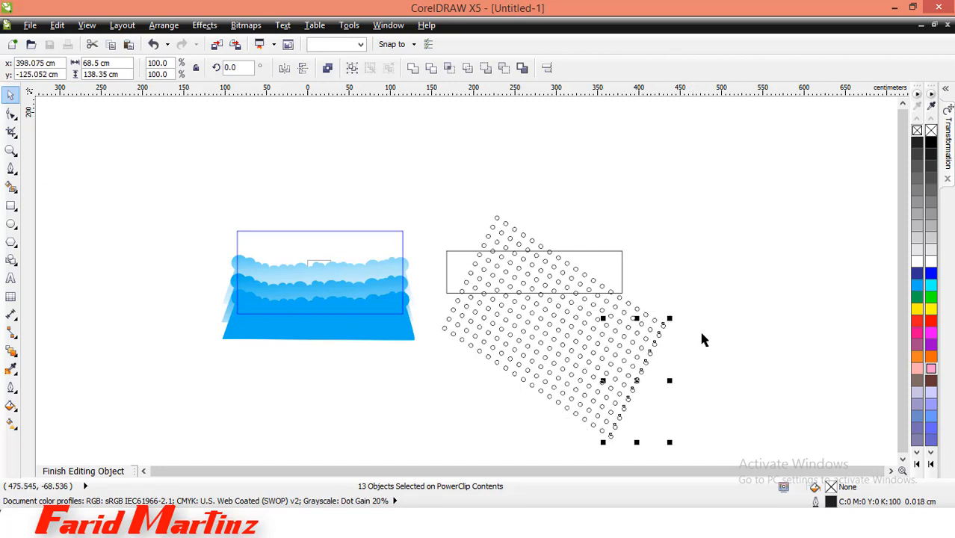
# Move the rectangle up out of the circle grid, centred at about x 311 cm, y 168 cm
pyautogui.click(702, 333)
pyautogui.moveTo(612, 251); pyautogui.dragTo(642, 117)
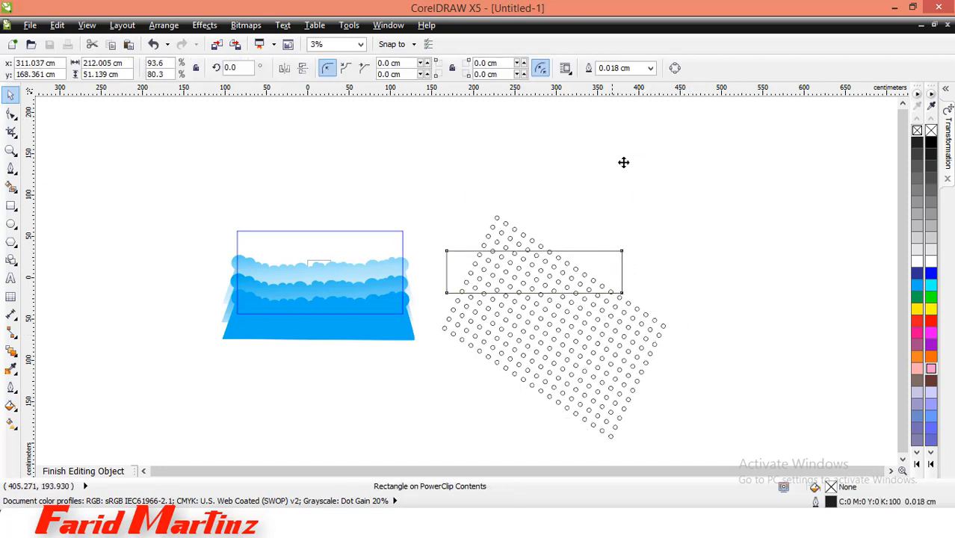
pyautogui.moveTo(623, 162); pyautogui.dragTo(624, 162)
# Group all the circles and give the group a 10% black fill and outline
pyautogui.moveTo(442, 198); pyautogui.dragTo(692, 442)
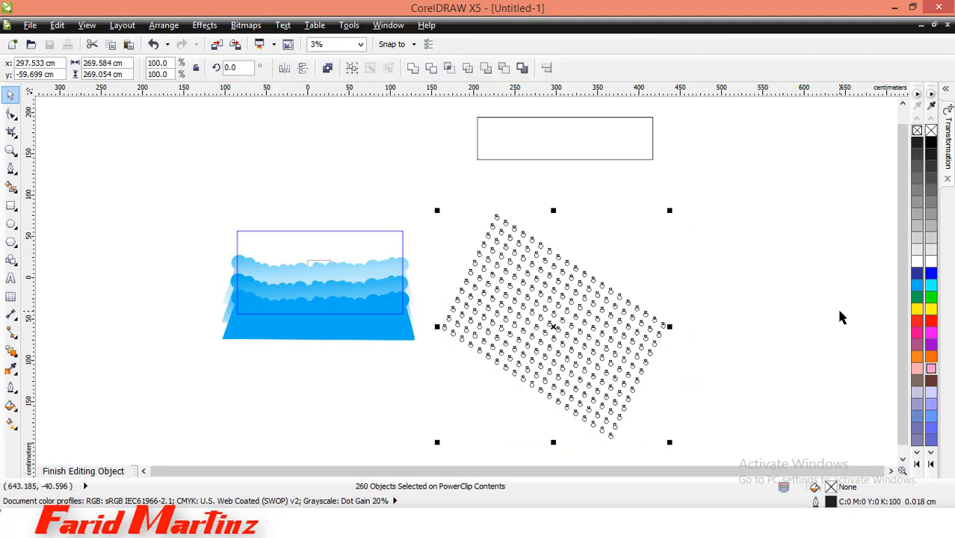
pyautogui.hotkey('ctrl', 'g')
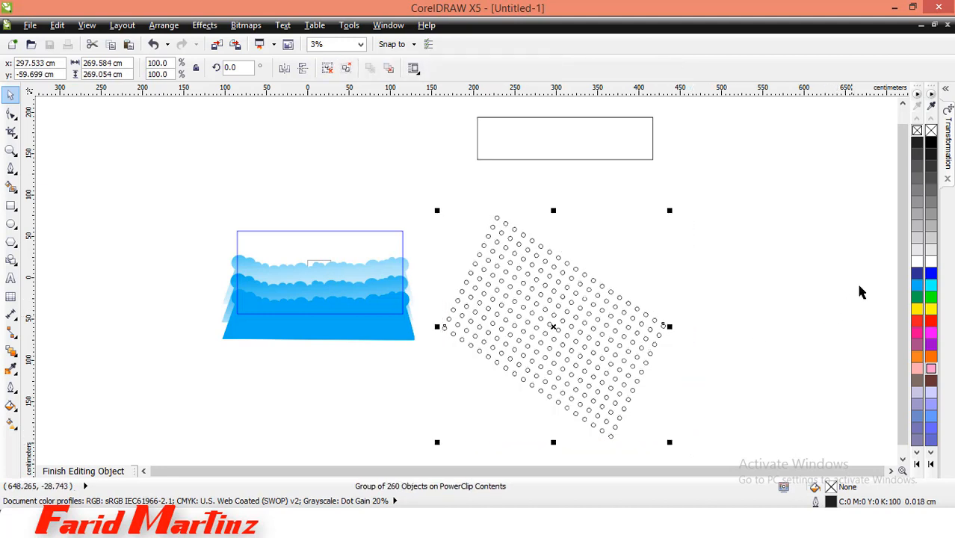
pyautogui.click(917, 285)
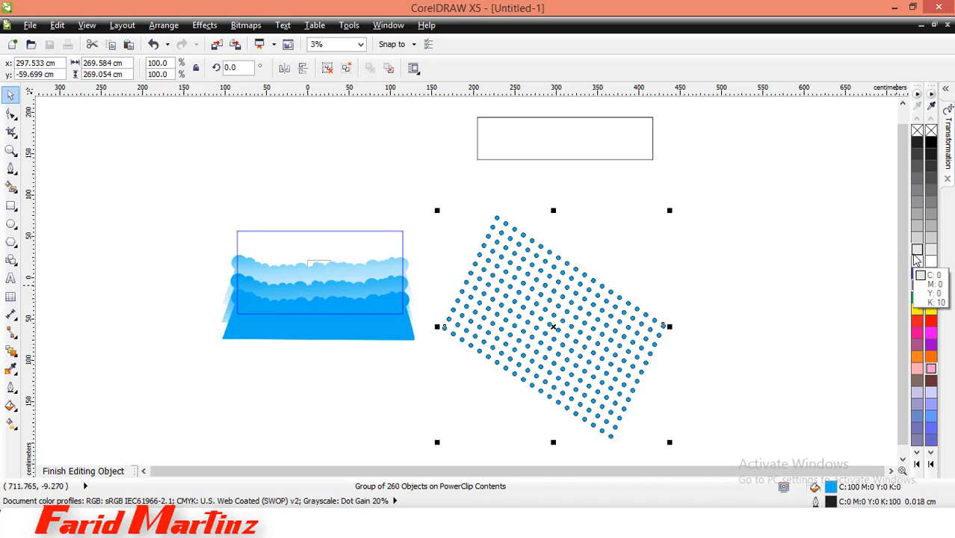
pyautogui.click(916, 251)
pyautogui.rightClick(915, 251)
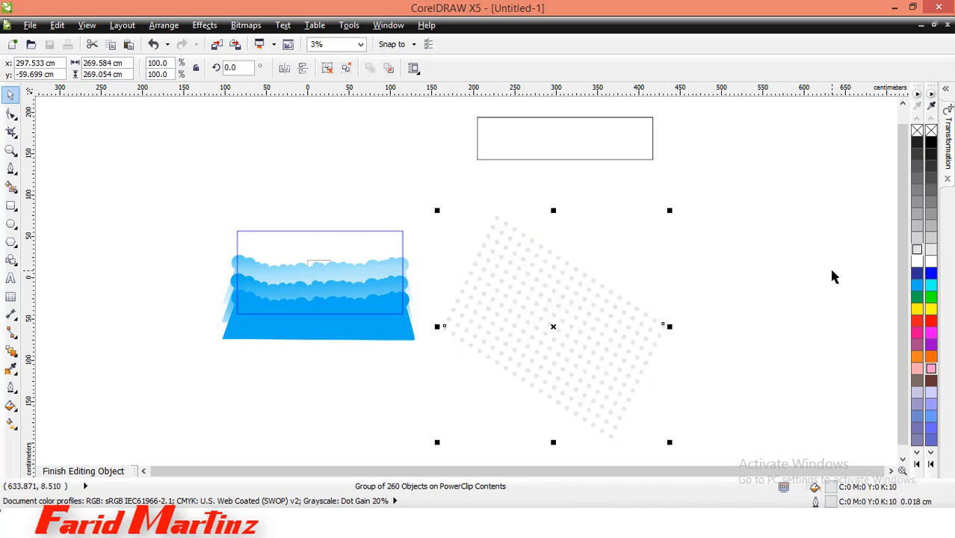
# Move the rectangle closer above the dot group, centred at about x 291 cm, y 131 cm
pyautogui.click(562, 206)
pyautogui.click(581, 151)
pyautogui.moveTo(580, 150); pyautogui.dragTo(566, 181)
pyautogui.click(420, 167)
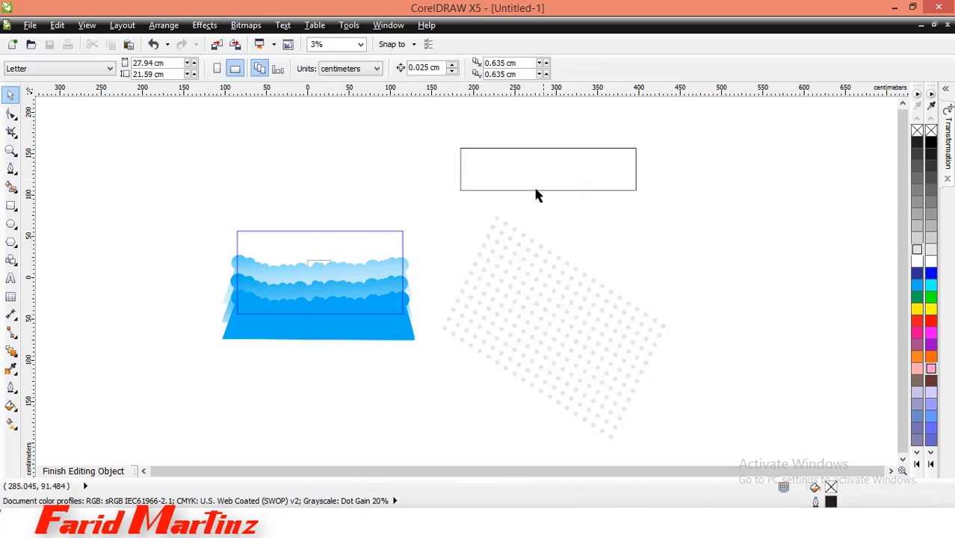
# Place the grouped dots inside the rectangle as a PowerClip
pyautogui.click(524, 259)
pyautogui.click(204, 25)
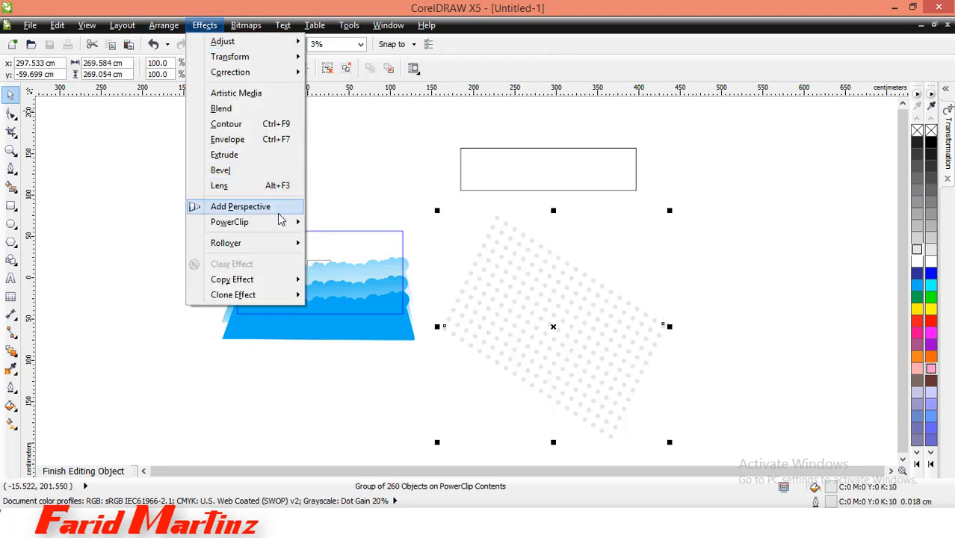
pyautogui.moveTo(280, 221)
pyautogui.click(351, 222)
pyautogui.click(499, 162)
# Edit the rectangle's PowerClip contents, move the dots up to cover the whole rectangle, and finish editing that level
pyautogui.click(204, 25)
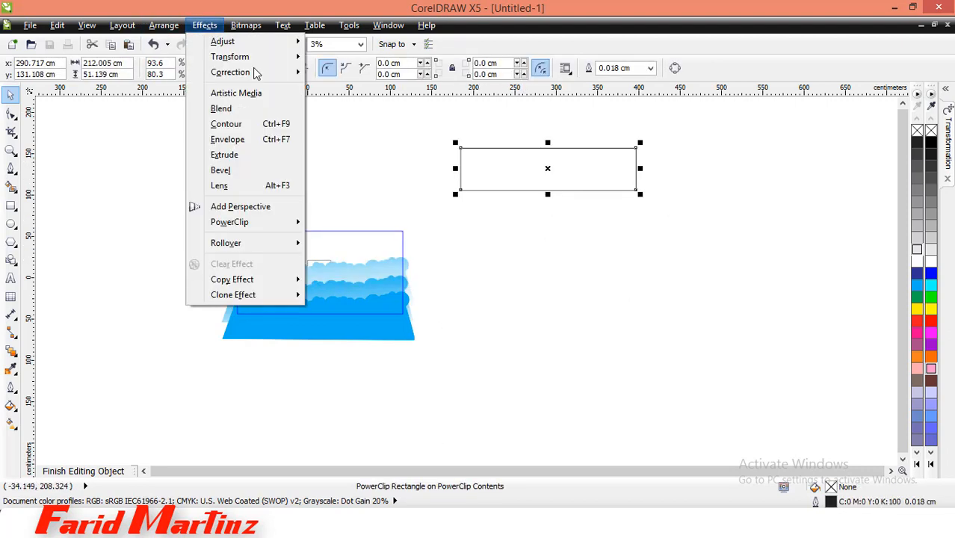
pyautogui.click(324, 259)
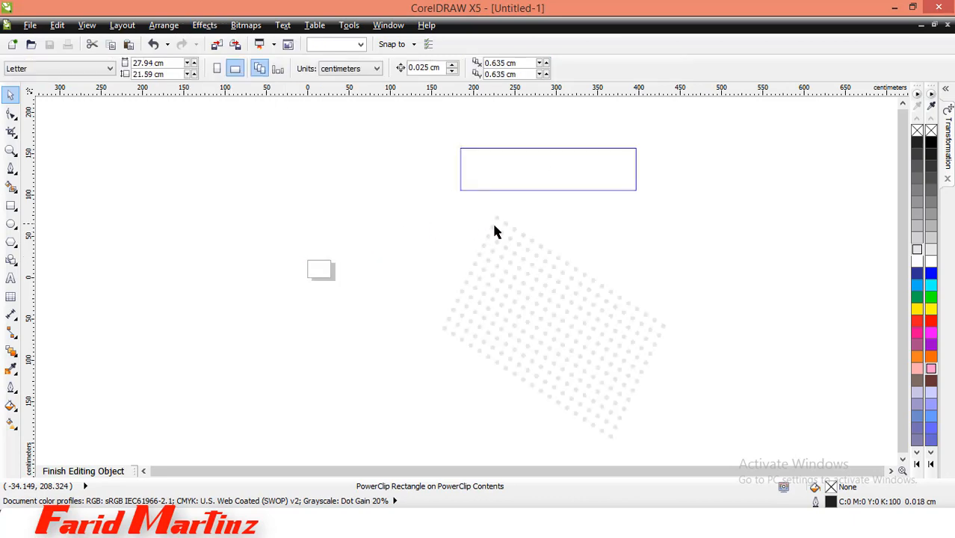
pyautogui.moveTo(514, 273); pyautogui.dragTo(519, 124)
pyautogui.click(393, 278)
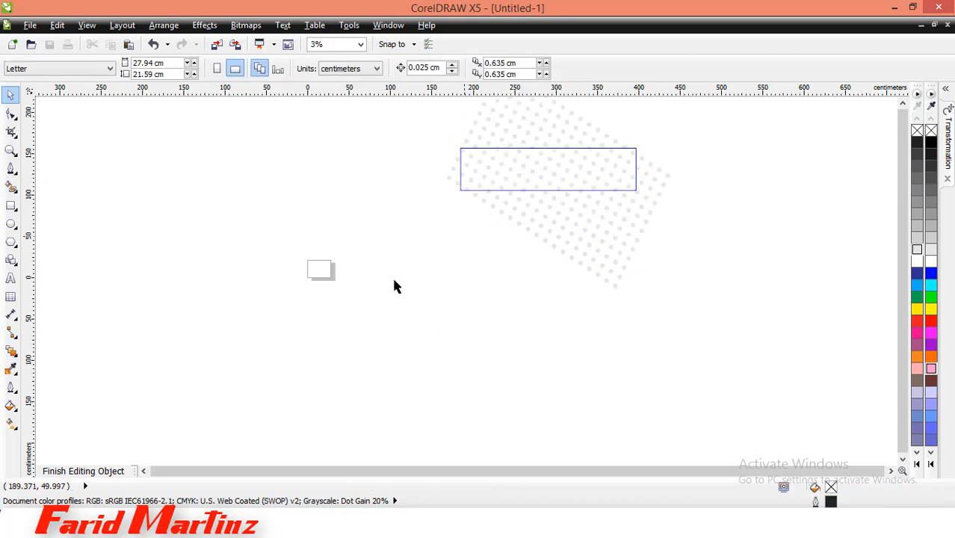
pyautogui.click(95, 475)
pyautogui.click(464, 345)
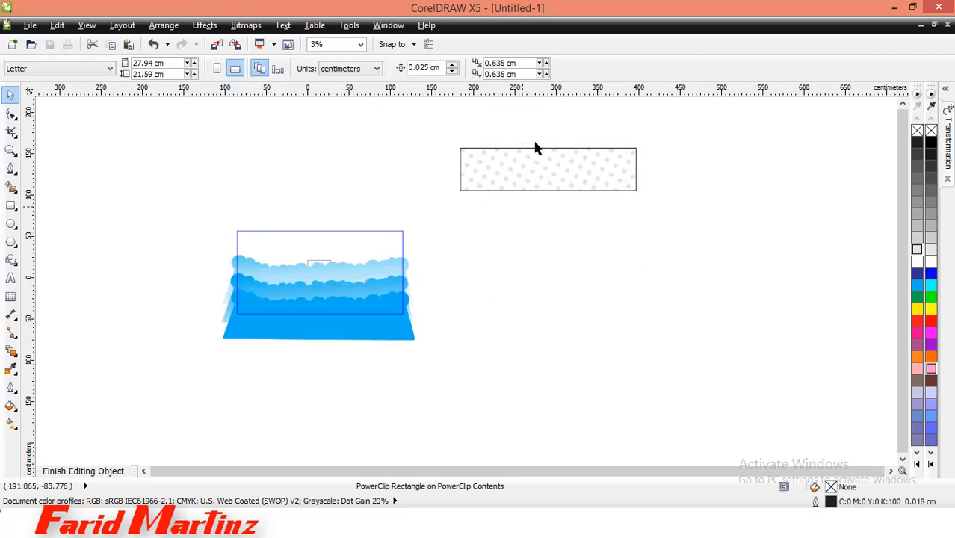
# Give the dotted rectangle a 100% cyan fill and outline
pyautogui.scroll(2, 549, 166)
pyautogui.click(506, 185)
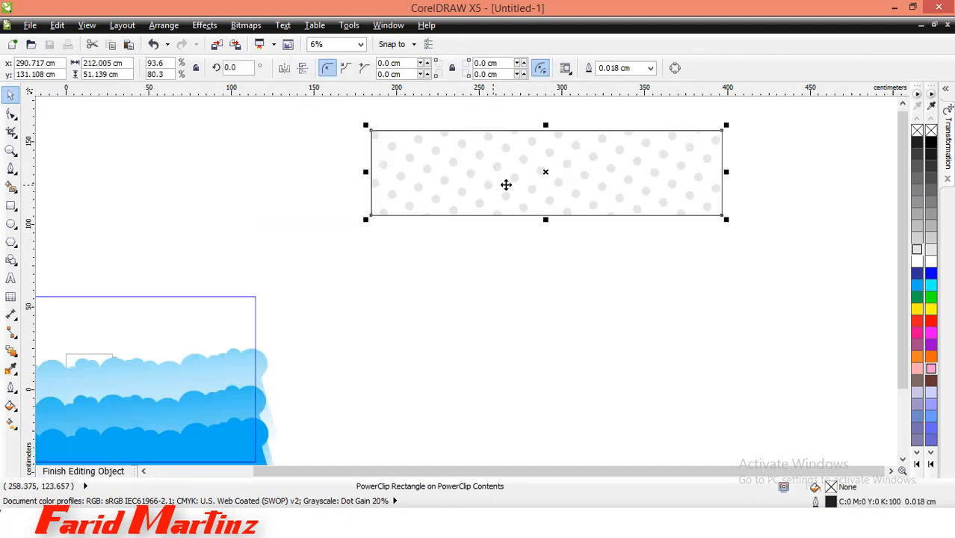
pyautogui.click(916, 286)
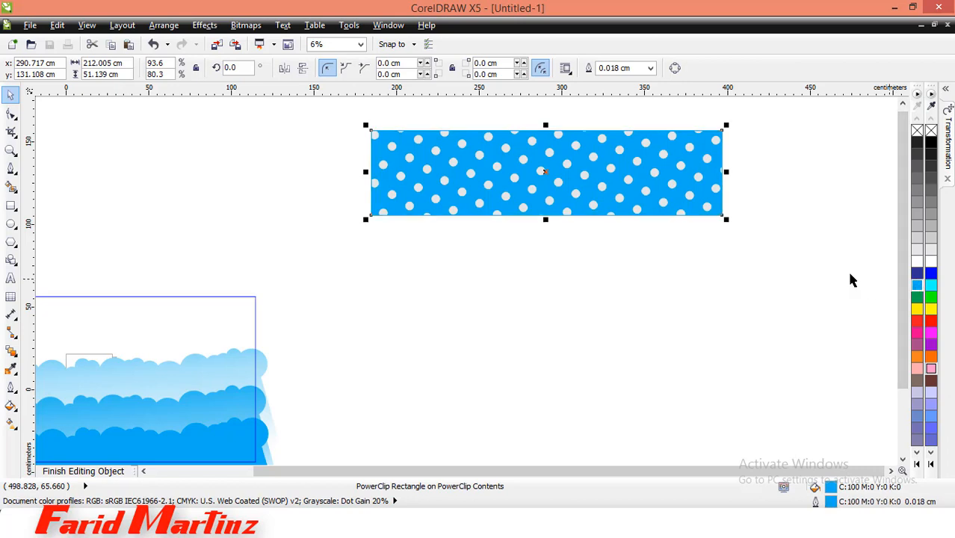
pyautogui.click(783, 211)
# Move the dotted rectangle over the upper part of the banner and send it behind the clouds
pyautogui.scroll(-2, 781, 209)
pyautogui.moveTo(726, 196); pyautogui.dragTo(503, 273)
pyautogui.scroll(2, 505, 273)
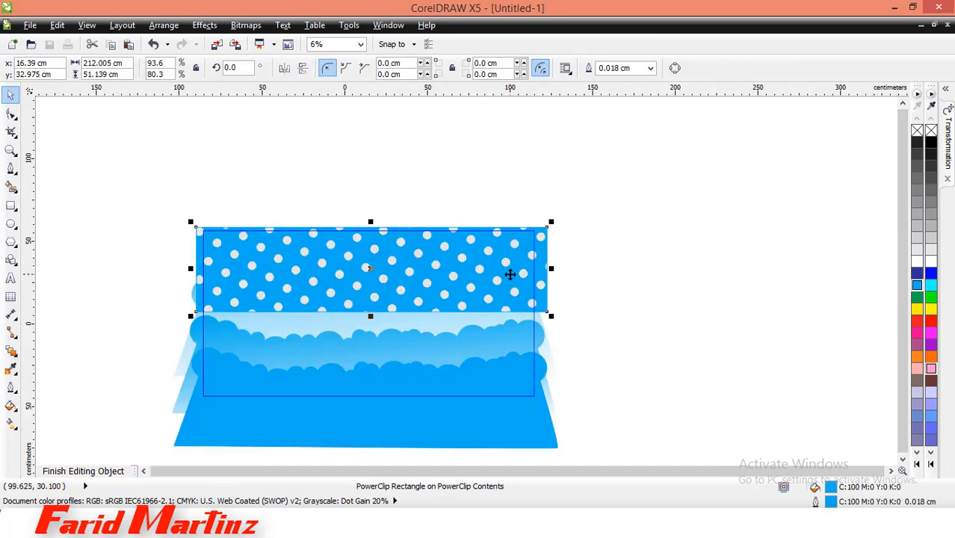
pyautogui.hotkey('shift', 'pagedown')
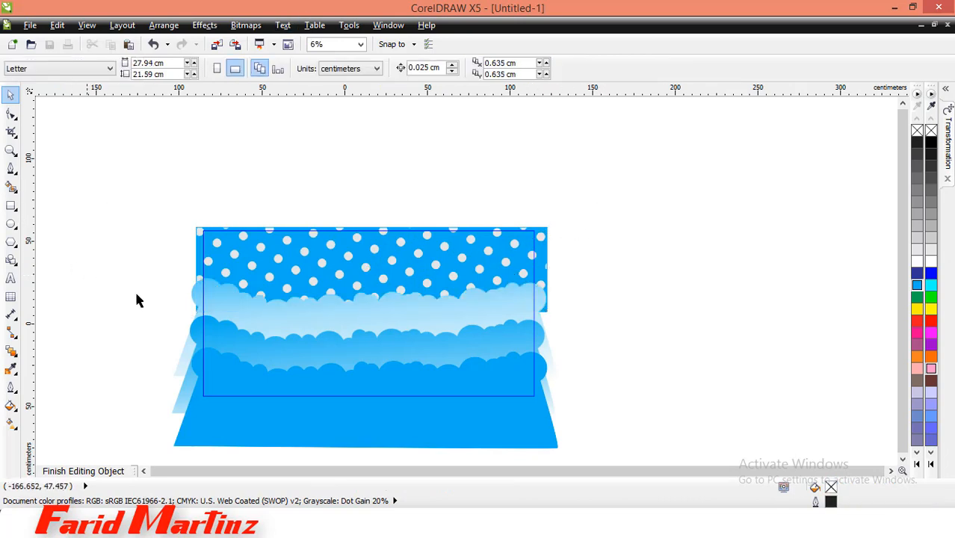
# Shift the dotted rectangle about 3.4 cm left to overlap both banner sides, and finish editing the banner's PowerClip contents
pyautogui.scroll(1, 224, 251)
pyautogui.moveTo(234, 243); pyautogui.dragTo(227, 243)
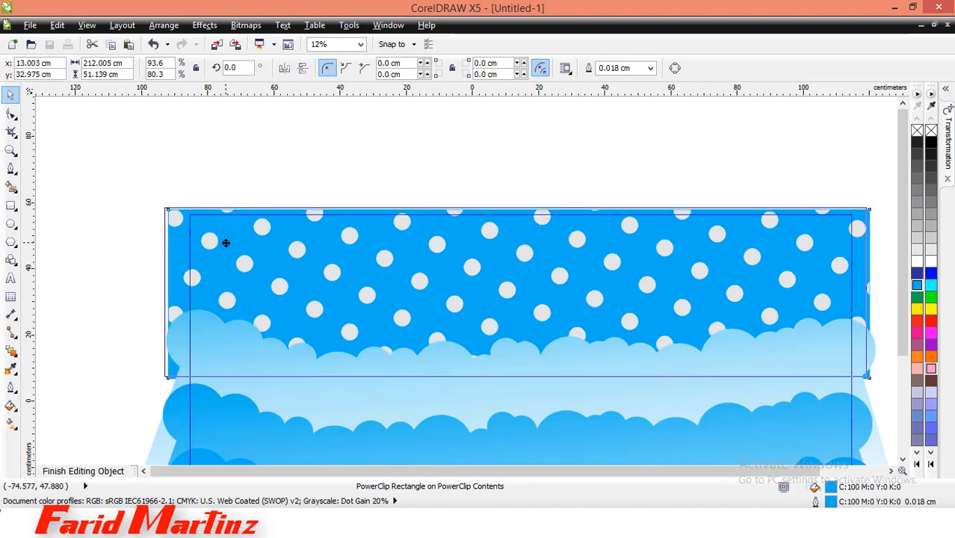
pyautogui.click(310, 147)
pyautogui.scroll(-1, 319, 172)
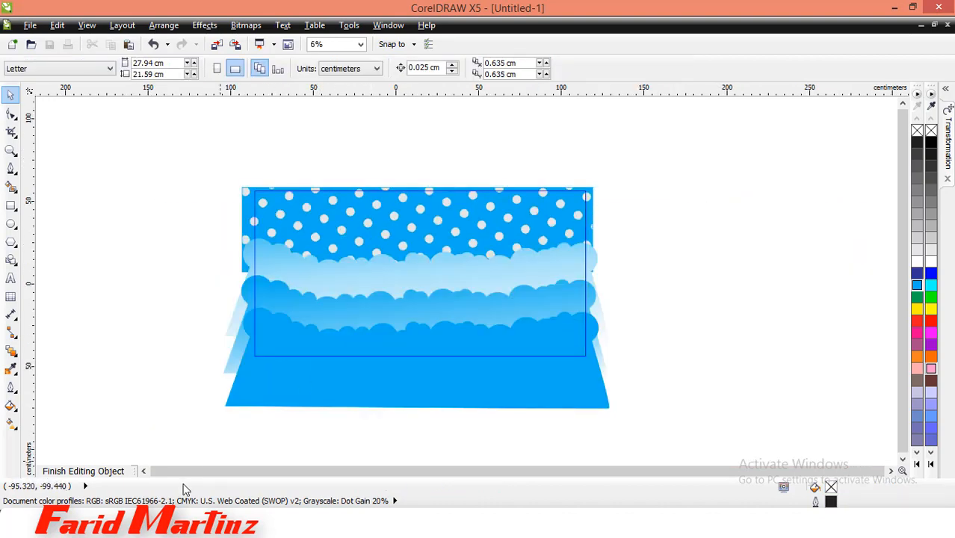
pyautogui.click(82, 470)
pyautogui.press('Escape')
pyautogui.scroll(-1, 470, 309)
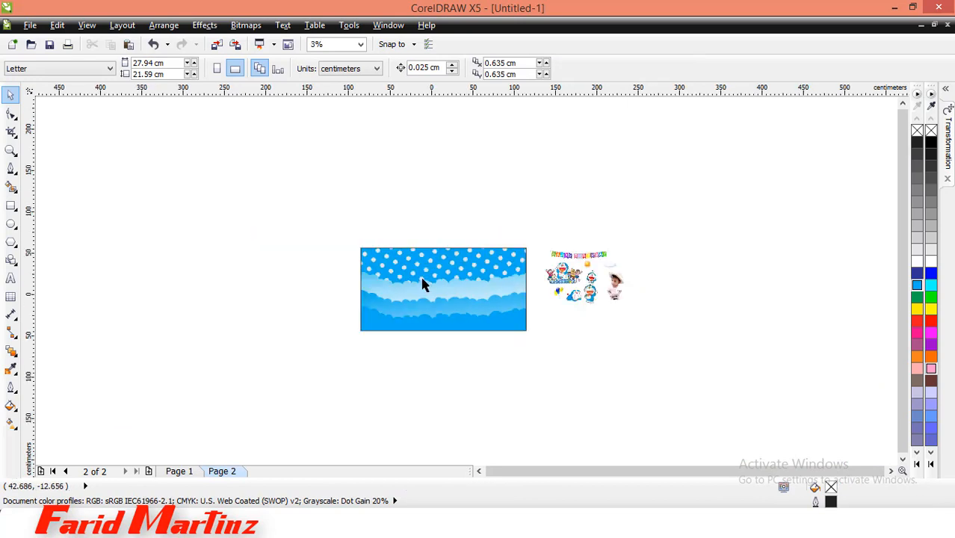
# Move the HAPPY BIRTHDAY bunting onto the banner's upper part and enlarge it to about 132 x 18.5 cm
pyautogui.scroll(1, 423, 281)
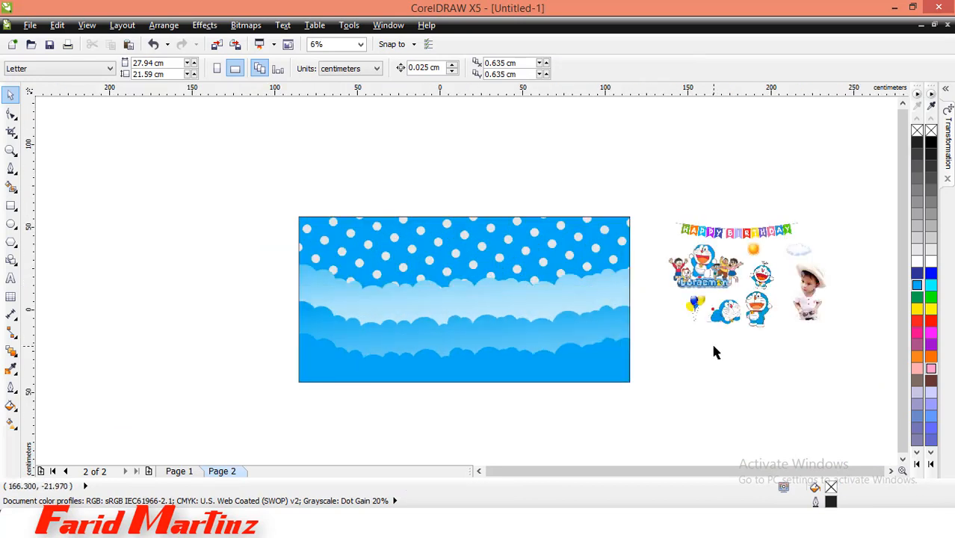
pyautogui.click(744, 234)
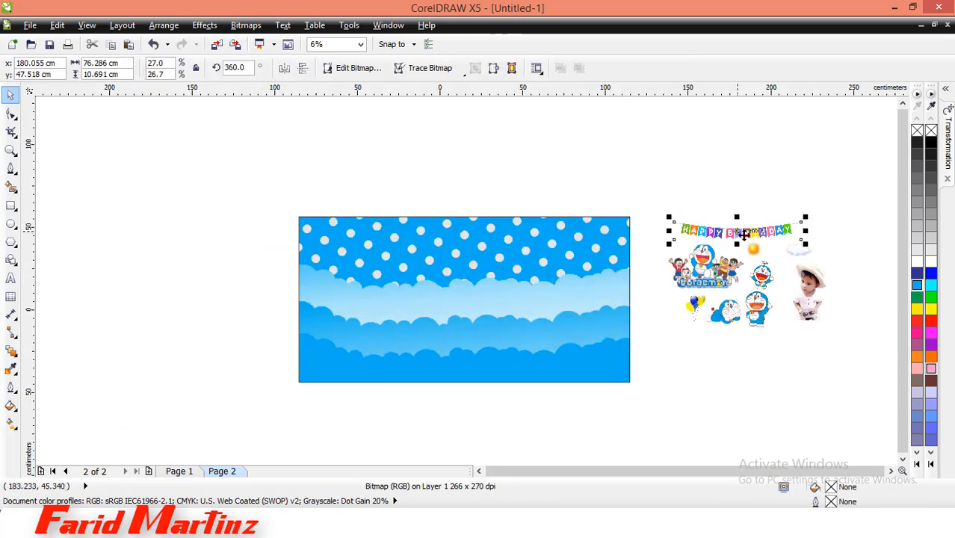
pyautogui.moveTo(744, 234); pyautogui.dragTo(467, 243)
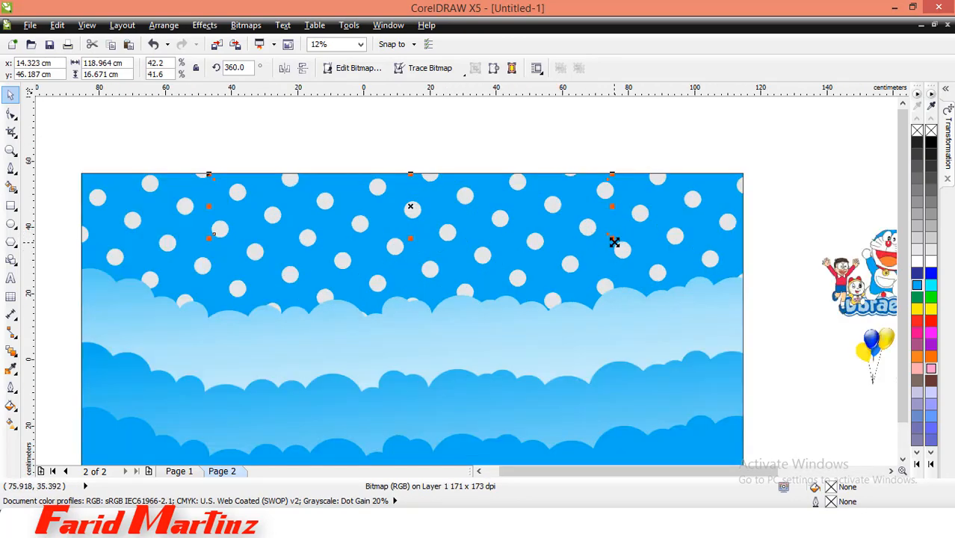
pyautogui.moveTo(614, 242); pyautogui.dragTo(622, 246)
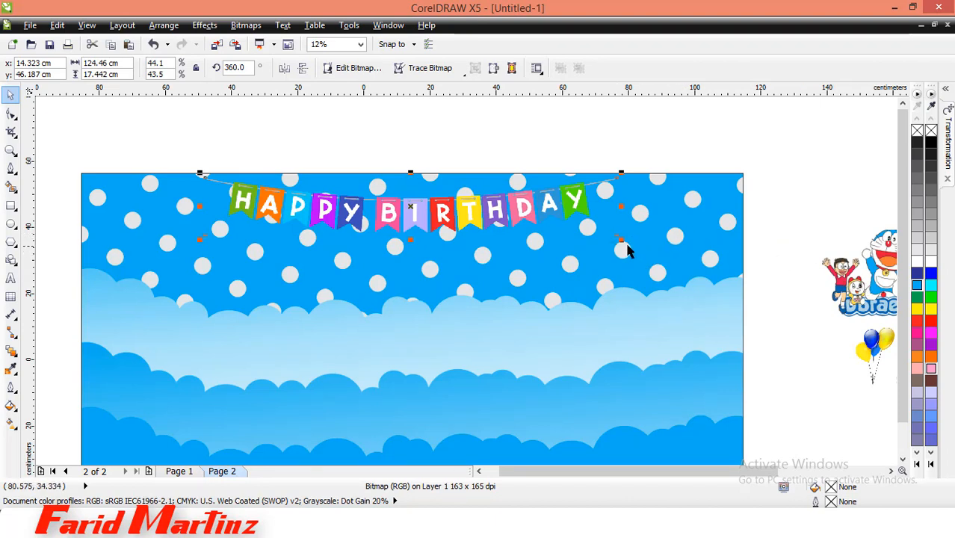
pyautogui.moveTo(620, 242); pyautogui.dragTo(633, 248)
# Center the HAPPY BIRTHDAY bunting horizontally on the banner rectangle
pyautogui.keyDown('shift'); pyautogui.click(720, 278); pyautogui.keyUp('shift')
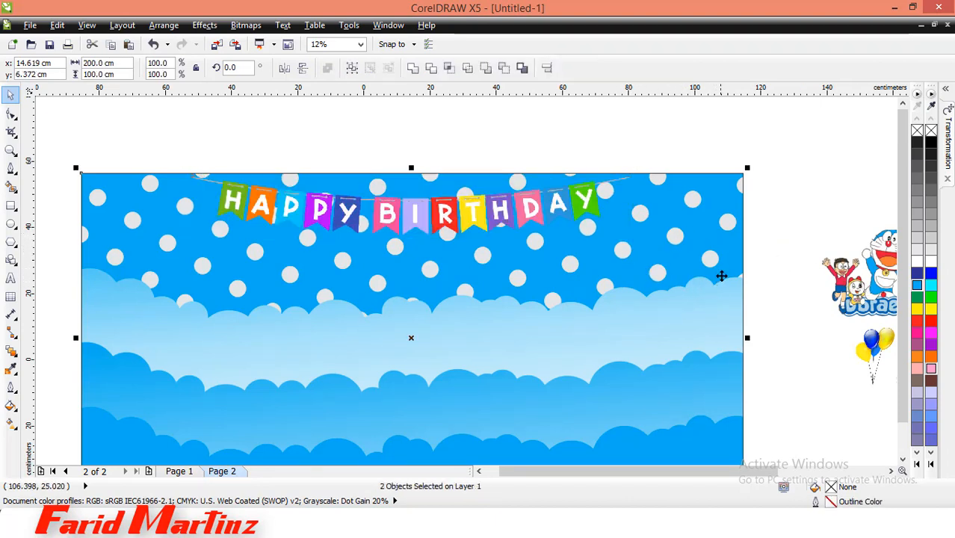
pyautogui.press('c')
pyautogui.click(637, 126)
pyautogui.click(574, 210)
pyautogui.keyDown('shift'); pyautogui.click(683, 242); pyautogui.keyUp('shift')
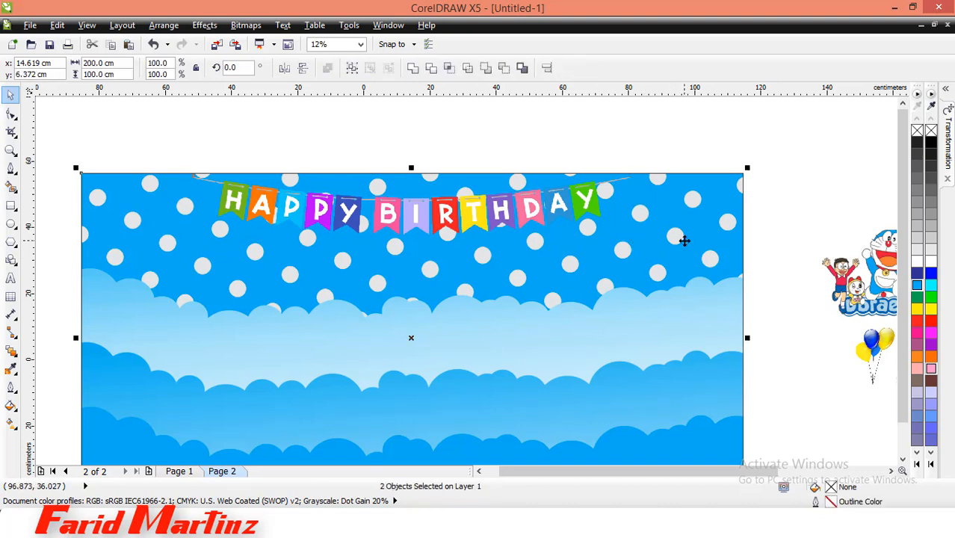
# Raise the bunting about 1.6 cm so its string ends meet the banner's upper edge, and center it horizontally again
pyautogui.click(572, 213)
pyautogui.scroll(2, 573, 215)
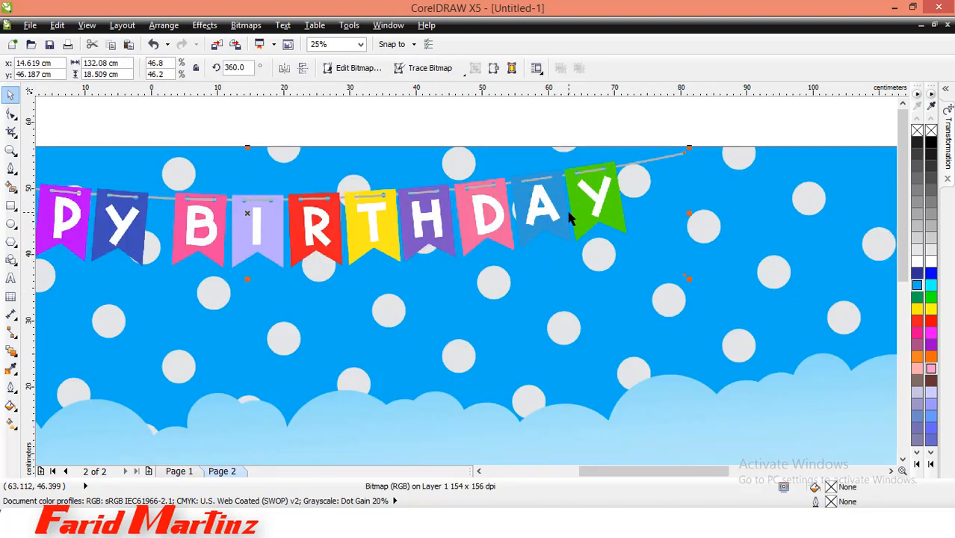
pyautogui.moveTo(562, 214); pyautogui.dragTo(564, 203)
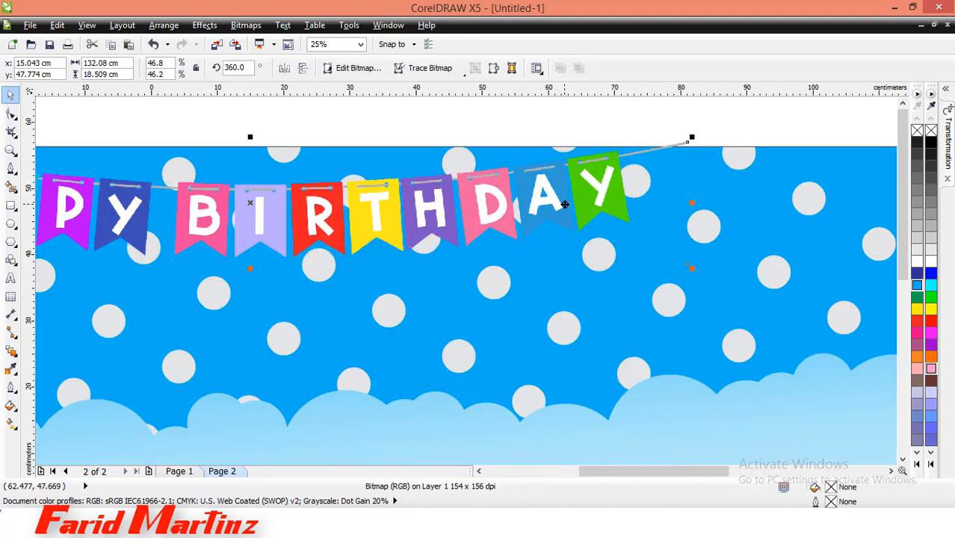
pyautogui.scroll(-2, 656, 214)
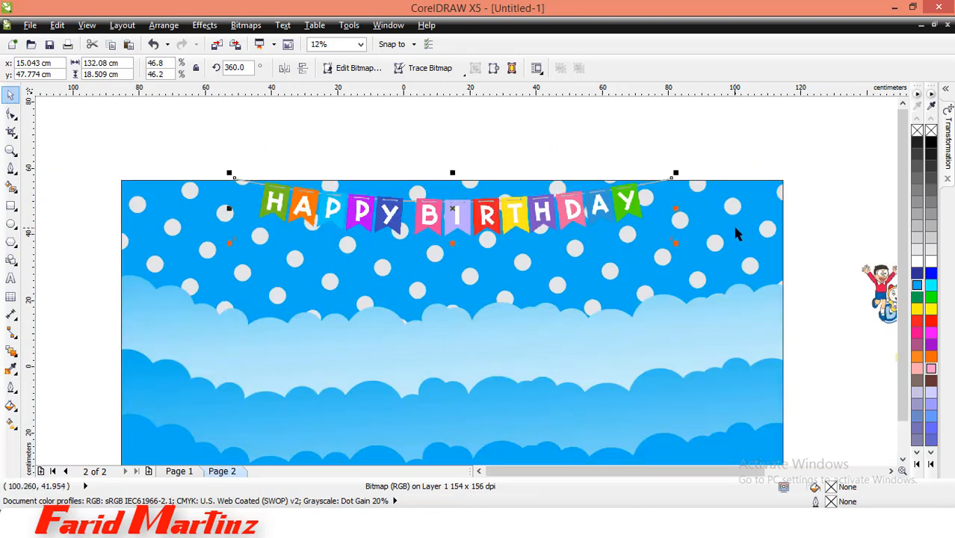
pyautogui.keyDown('shift'); pyautogui.click(732, 225); pyautogui.keyUp('shift')
pyautogui.click(661, 128)
pyautogui.click(591, 213)
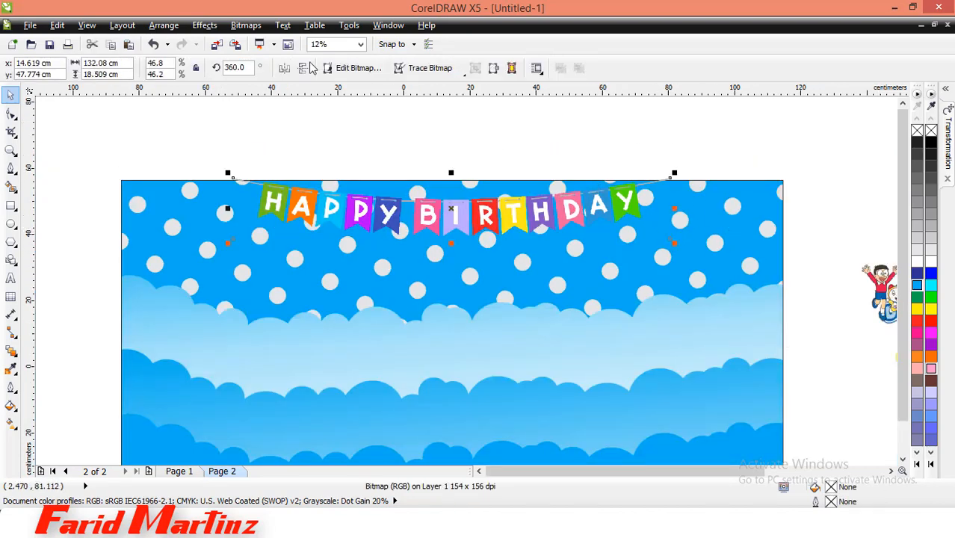
# PowerClip the HAPPY BIRTHDAY bunting inside the banner rectangle and deselect it
pyautogui.click(205, 25)
pyautogui.moveTo(251, 222)
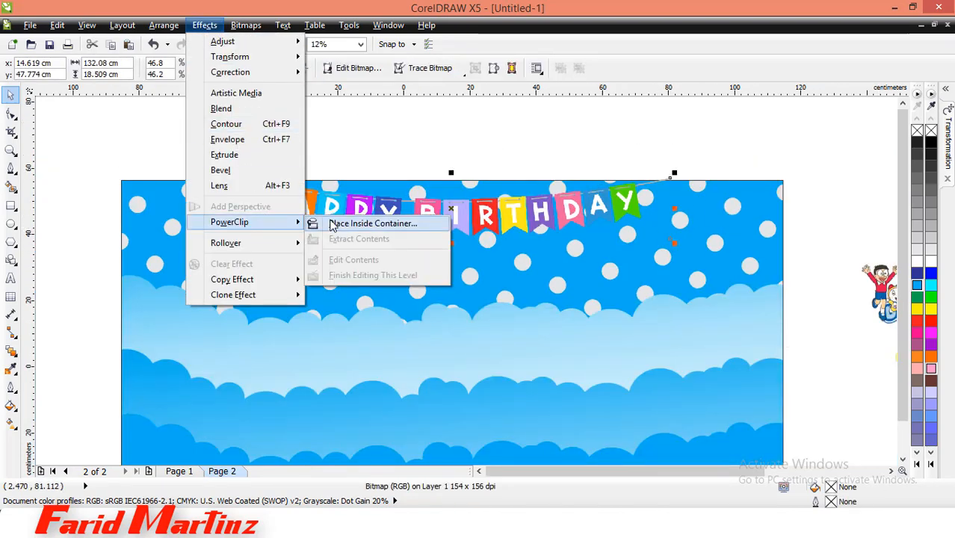
pyautogui.click(330, 222)
pyautogui.click(485, 196)
pyautogui.click(440, 166)
# Move the boy's photo to the middle of the banner below the bunting and enlarge it to about 32.7 x 55.4 cm
pyautogui.scroll(-1, 441, 166)
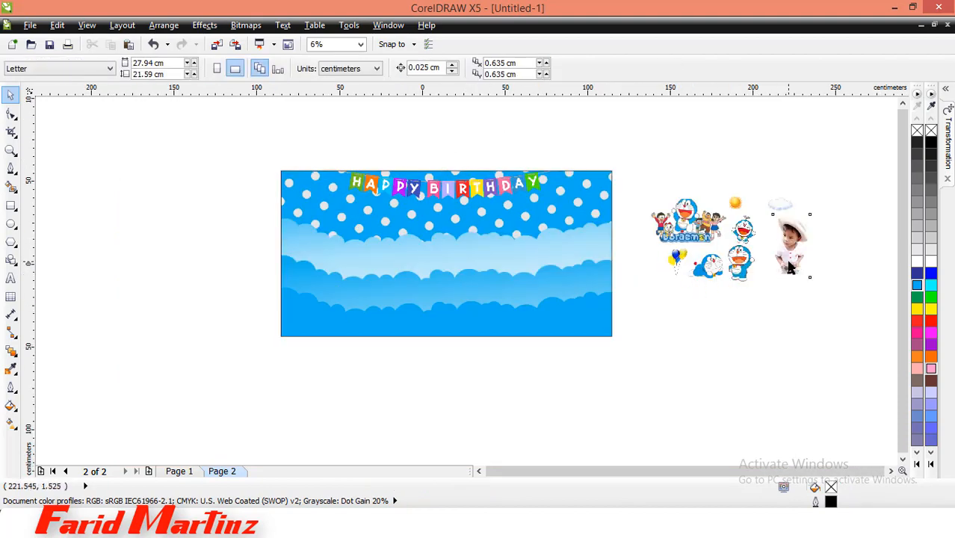
pyautogui.moveTo(790, 267); pyautogui.dragTo(450, 275)
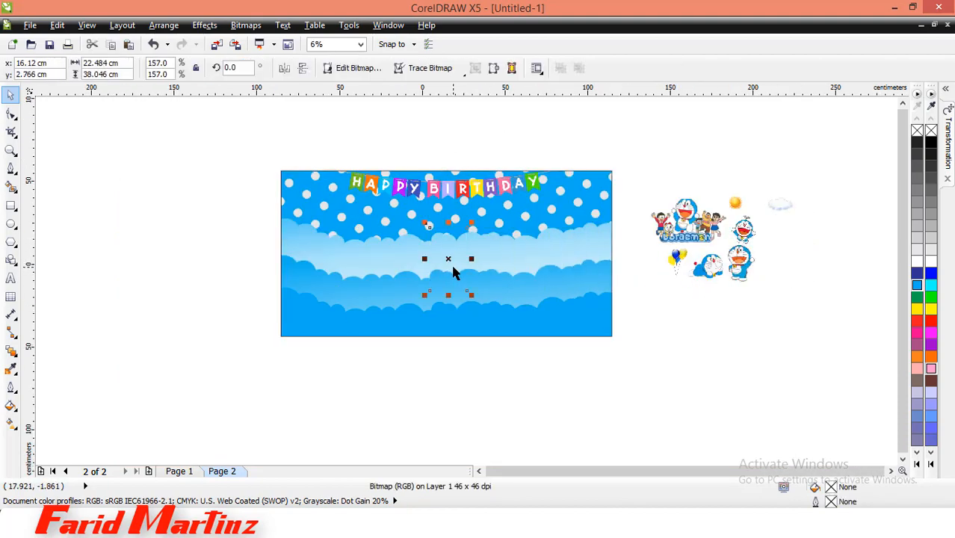
pyautogui.scroll(1, 452, 273)
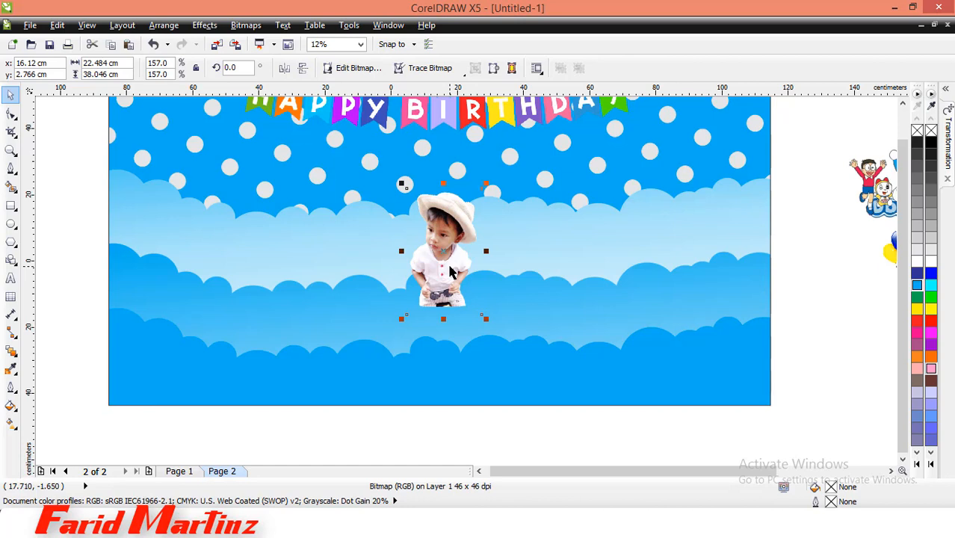
pyautogui.keyDown('shift'); pyautogui.moveTo(487, 319); pyautogui.dragTo(503, 347); pyautogui.keyUp('shift')
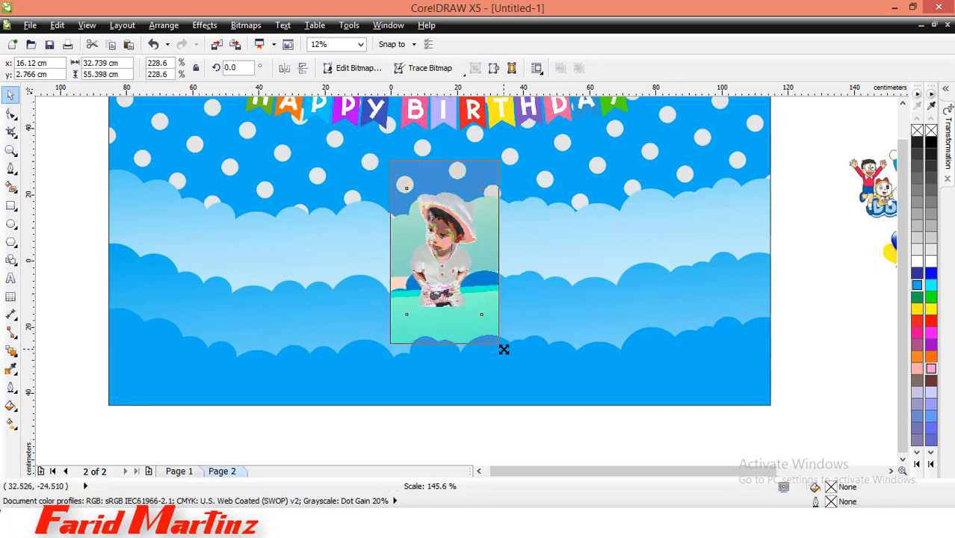
pyautogui.moveTo(446, 297); pyautogui.dragTo(428, 276)
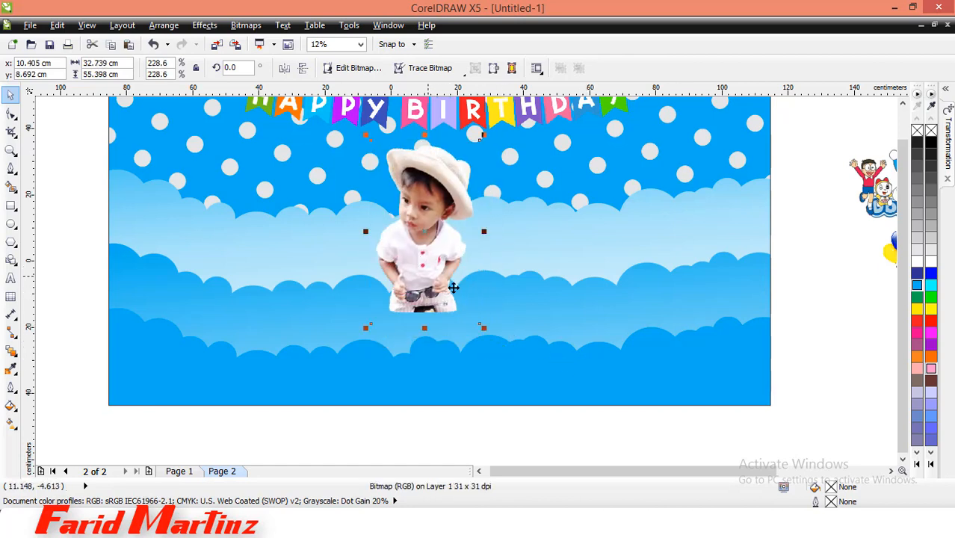
# Apply a linear transparency to the boy's photo that fades from the waist down to the photo's cut lower edge
pyautogui.click(11, 353)
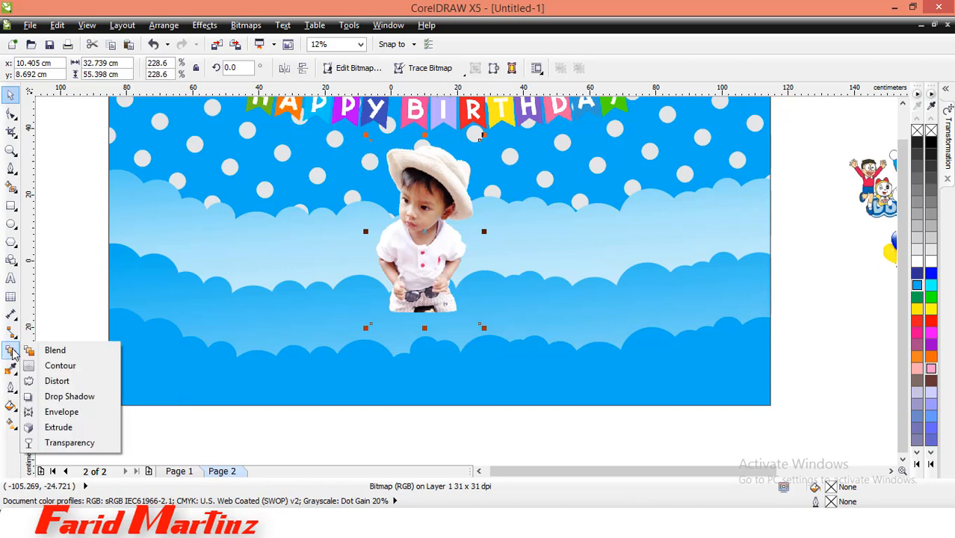
pyautogui.click(70, 443)
pyautogui.scroll(2, 418, 314)
pyautogui.moveTo(420, 328); pyautogui.dragTo(424, 363)
pyautogui.moveTo(420, 302); pyautogui.dragTo(419, 280)
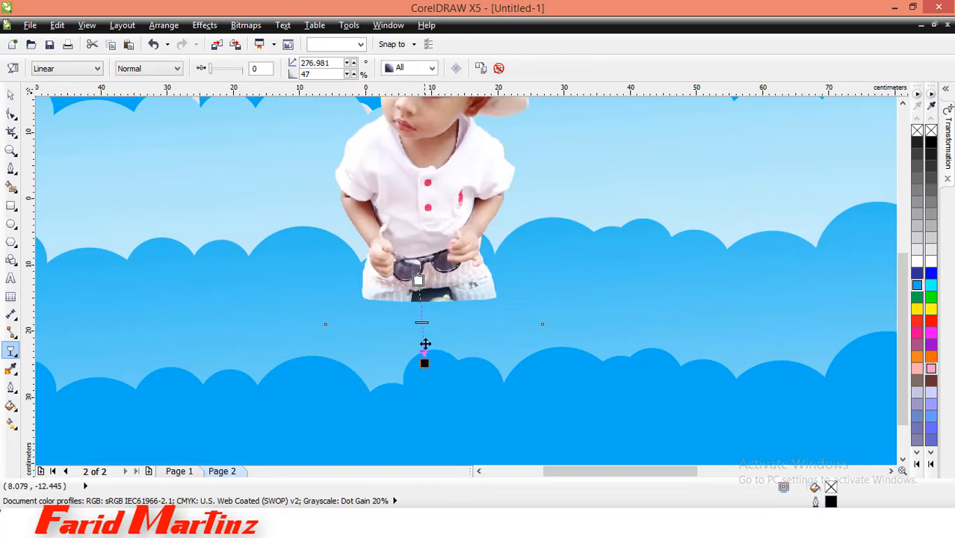
pyautogui.moveTo(424, 363); pyautogui.dragTo(420, 326)
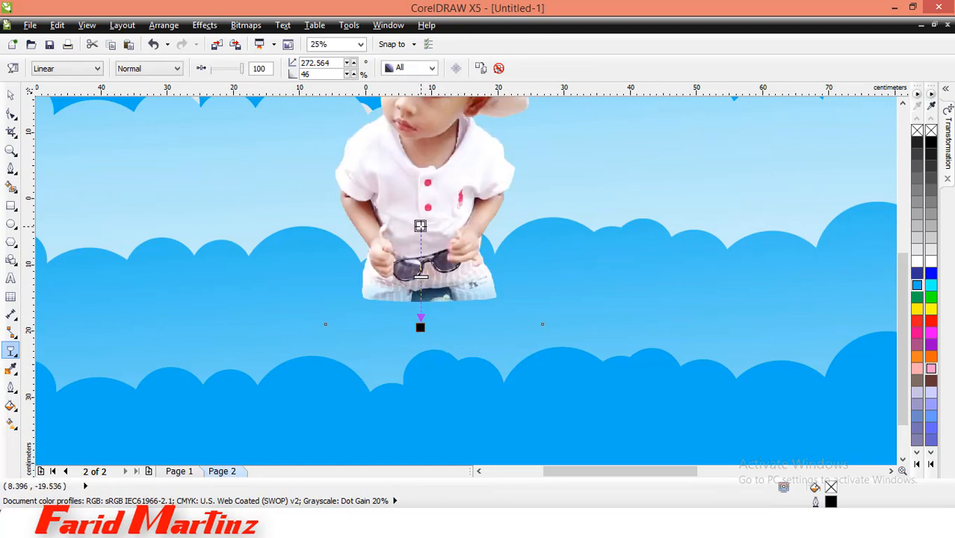
pyautogui.moveTo(420, 225); pyautogui.dragTo(420, 226)
pyautogui.moveTo(420, 326); pyautogui.dragTo(420, 299)
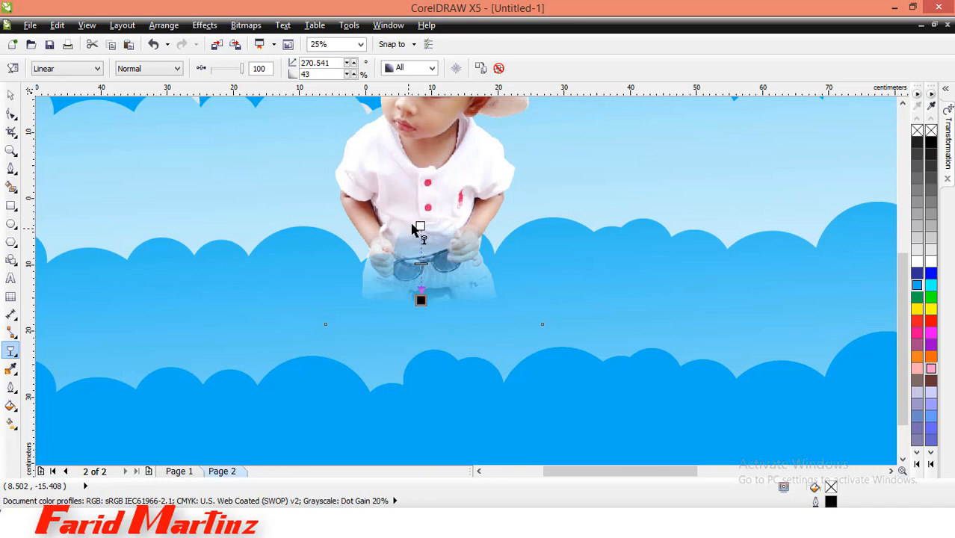
pyautogui.moveTo(420, 224); pyautogui.dragTo(419, 239)
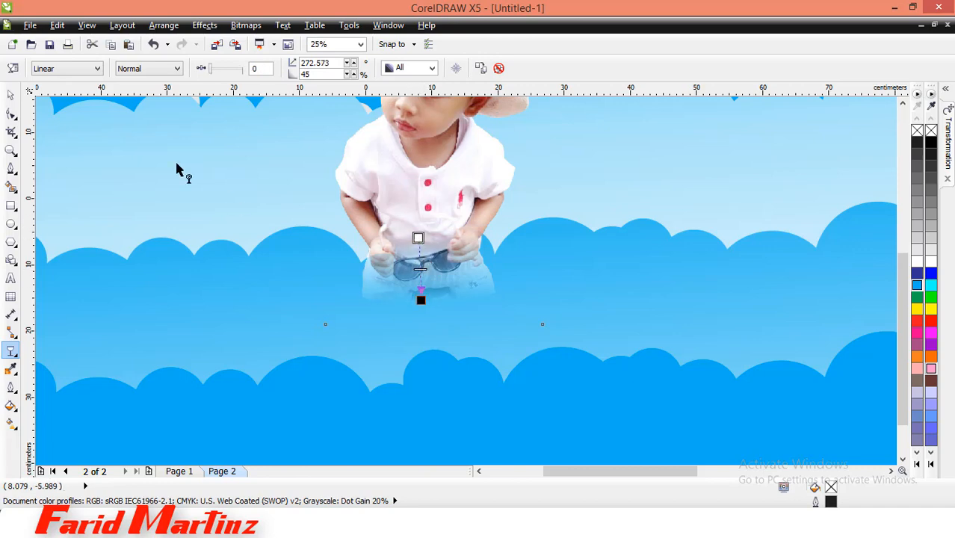
pyautogui.click(11, 95)
pyautogui.scroll(-2, 330, 320)
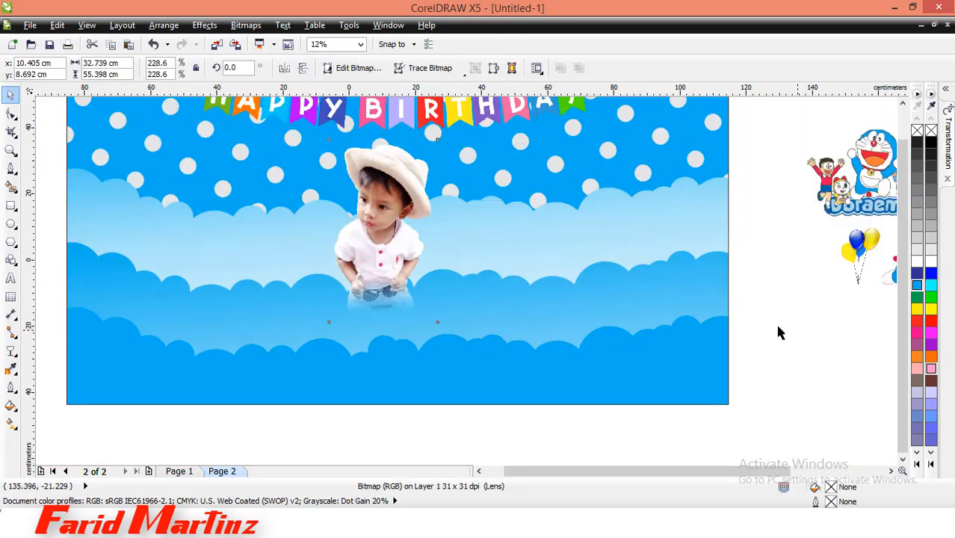
pyautogui.click(777, 326)
# Enlarge the boy's photo to about 40.4 x 68.3 cm and shift it about 3.6 cm right and 3 cm down
pyautogui.scroll(-1, 440, 313)
pyautogui.scroll(1, 421, 280)
pyautogui.click(422, 285)
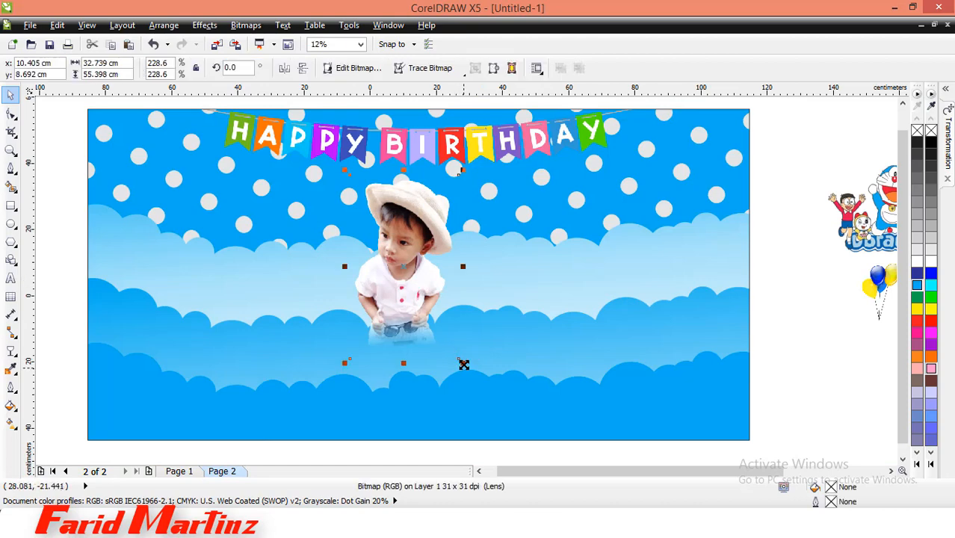
pyautogui.moveTo(464, 364); pyautogui.dragTo(486, 384)
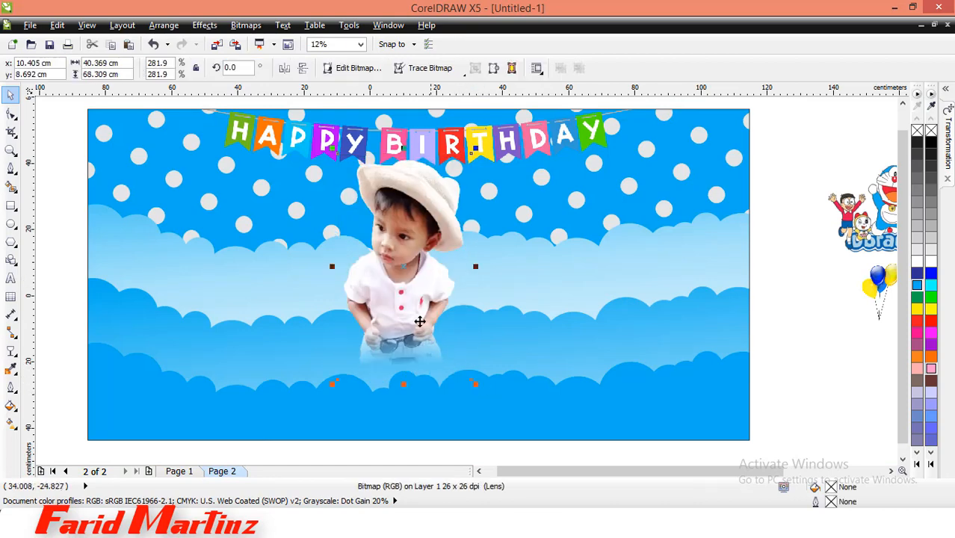
pyautogui.moveTo(420, 321); pyautogui.dragTo(430, 328)
# Center the boy's photo horizontally on the banner rectangle
pyautogui.keyDown('shift'); pyautogui.click(459, 260); pyautogui.keyUp('shift')
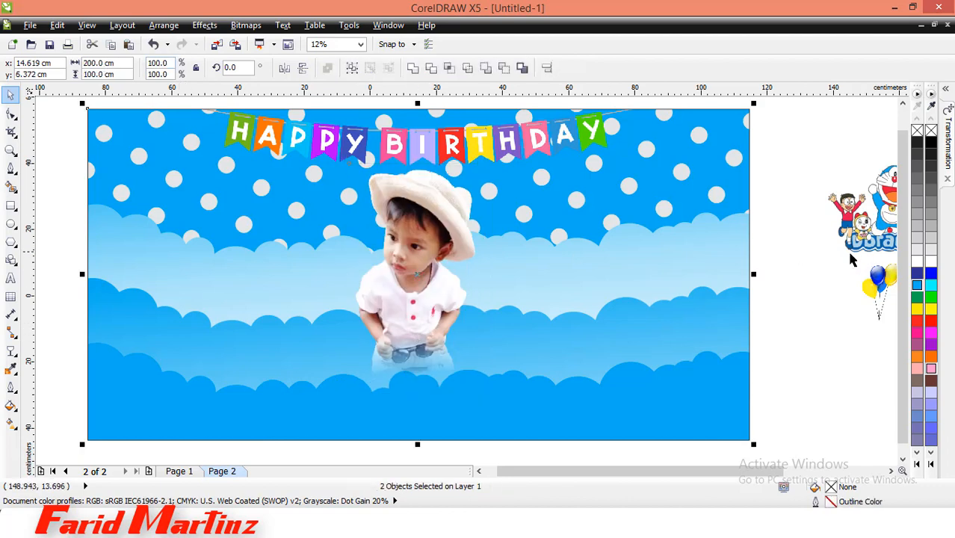
pyautogui.click(789, 254)
pyautogui.click(450, 247)
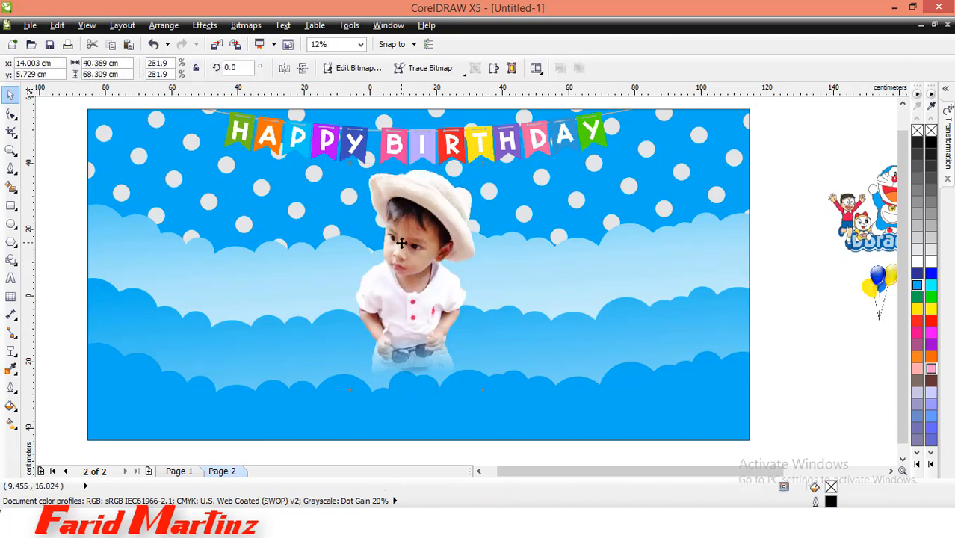
pyautogui.keyDown('shift'); pyautogui.click(675, 275); pyautogui.keyUp('shift')
pyautogui.click(777, 282)
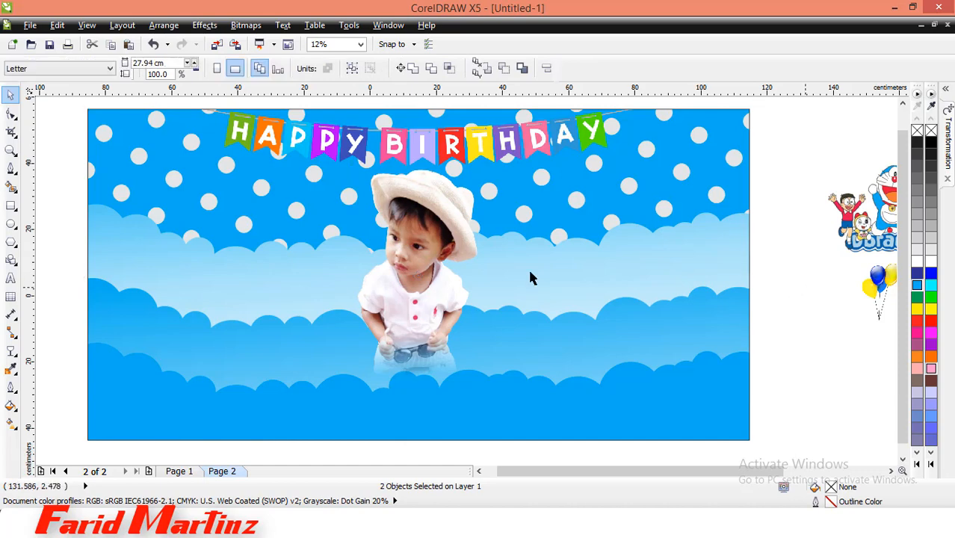
# PowerClip the boy's photo inside the banner rectangle and deselect it
pyautogui.click(449, 250)
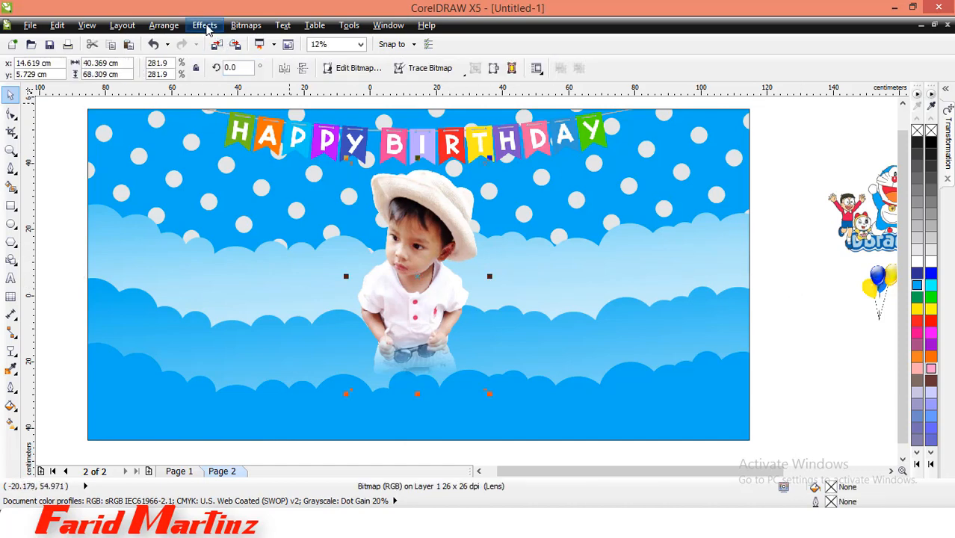
pyautogui.click(204, 24)
pyautogui.moveTo(291, 220)
pyautogui.click(329, 224)
pyautogui.click(576, 209)
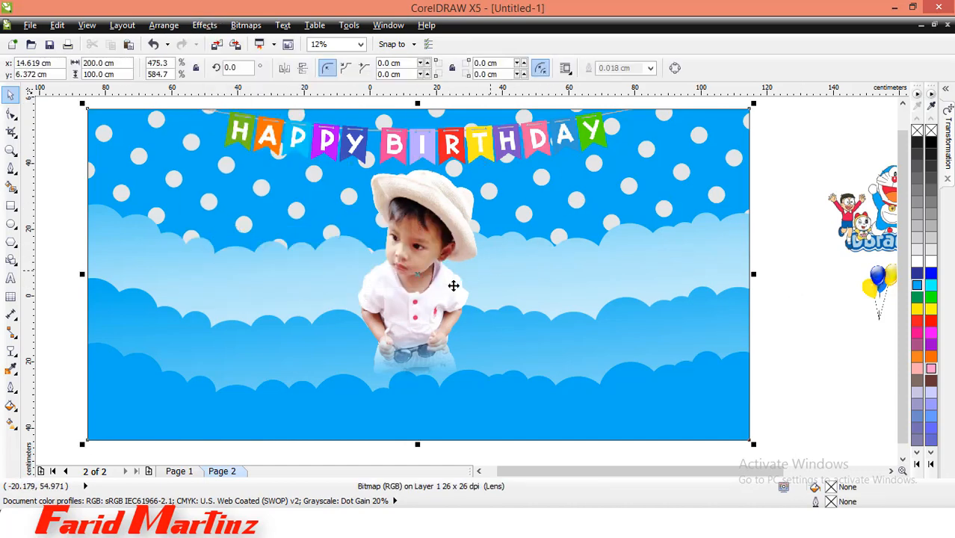
pyautogui.press('F3')
pyautogui.click(661, 316)
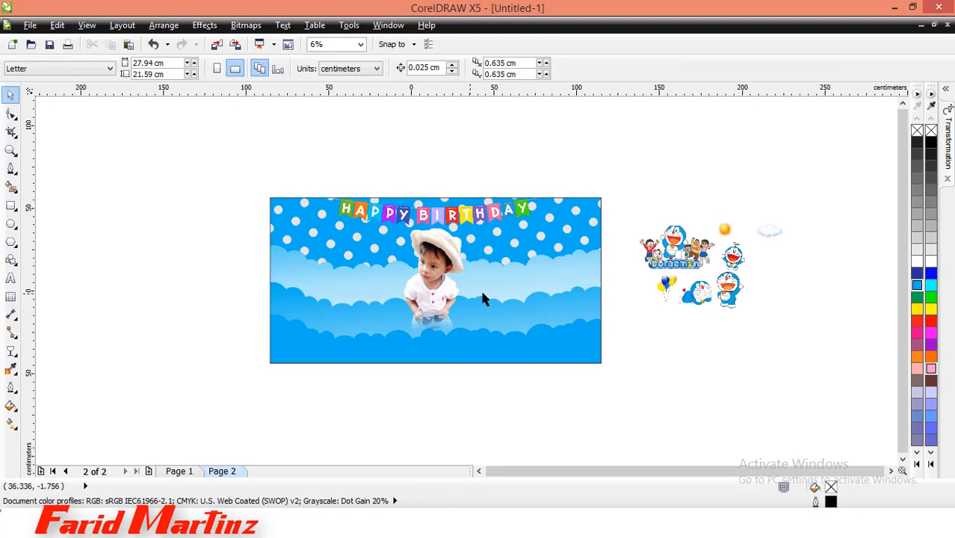
# Draw a narrow vertical rectangle about 4.9 x 50.4 cm over the clouds near the banner's left side
pyautogui.scroll(1, 464, 364)
pyautogui.scroll(-1, 403, 364)
pyautogui.click(403, 351)
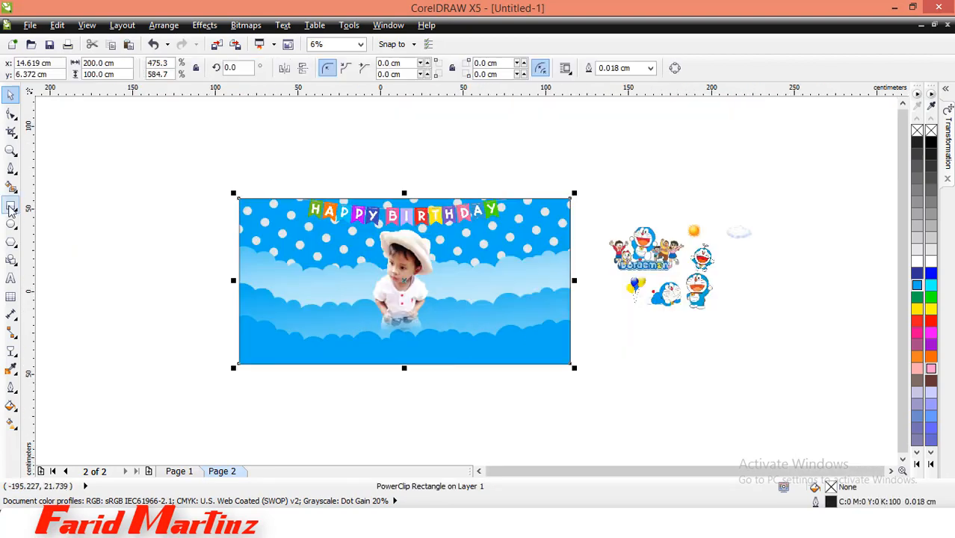
pyautogui.click(11, 206)
pyautogui.scroll(1, 298, 334)
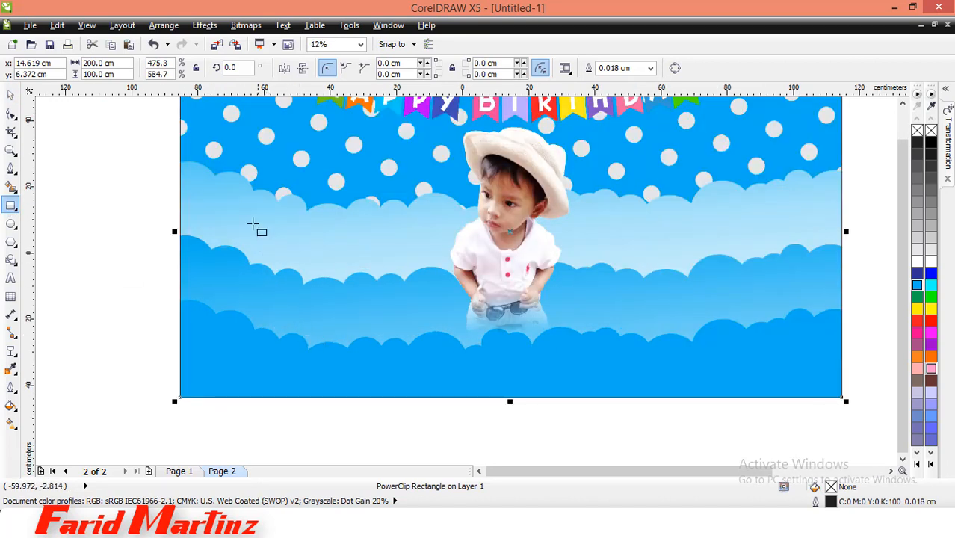
pyautogui.moveTo(248, 220); pyautogui.dragTo(263, 389)
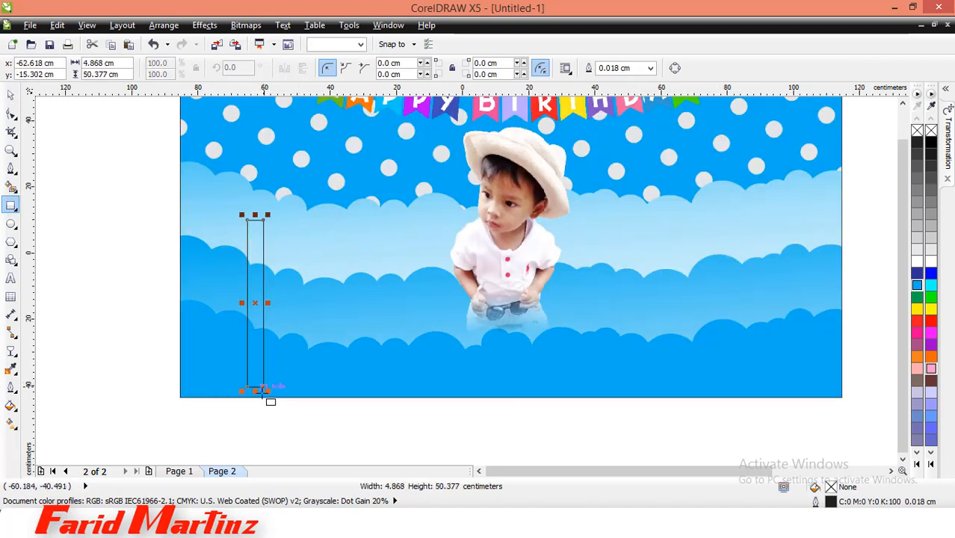
# Round the narrow rectangle's two top corners to 2.434 cm and keep both bottom corners square at 0 cm
pyautogui.click(11, 113)
pyautogui.moveTo(251, 224); pyautogui.dragTo(254, 233)
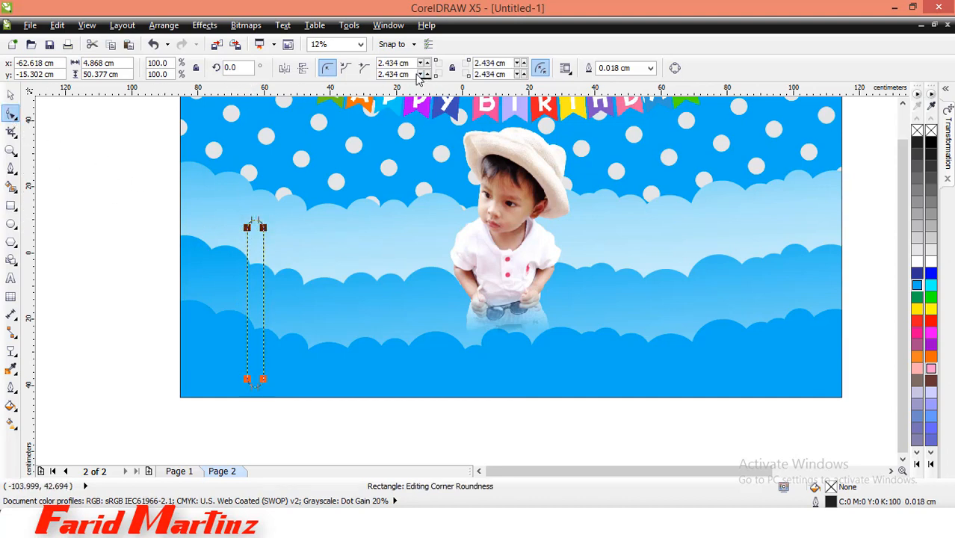
pyautogui.moveTo(413, 74); pyautogui.dragTo(338, 76)
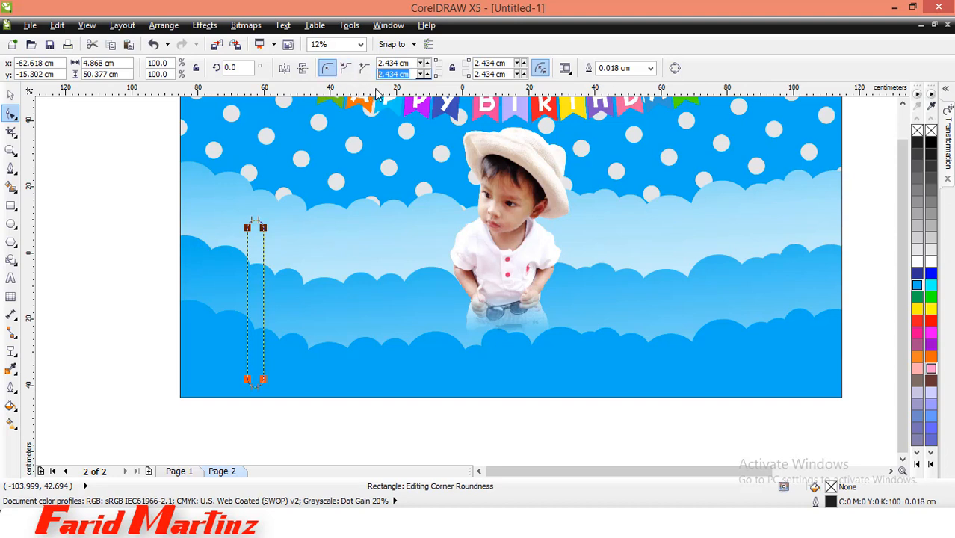
pyautogui.write('0')
pyautogui.moveTo(498, 75); pyautogui.dragTo(444, 75)
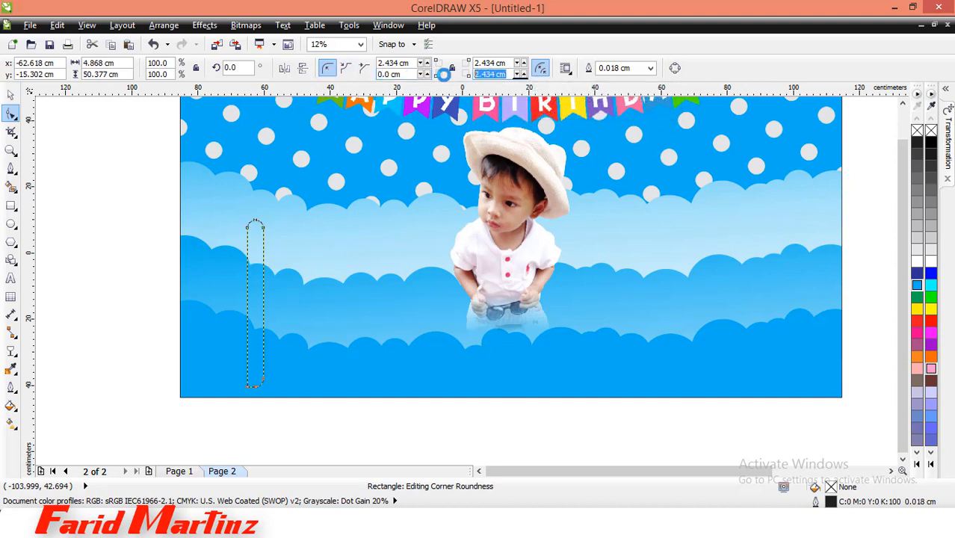
pyautogui.write('0')
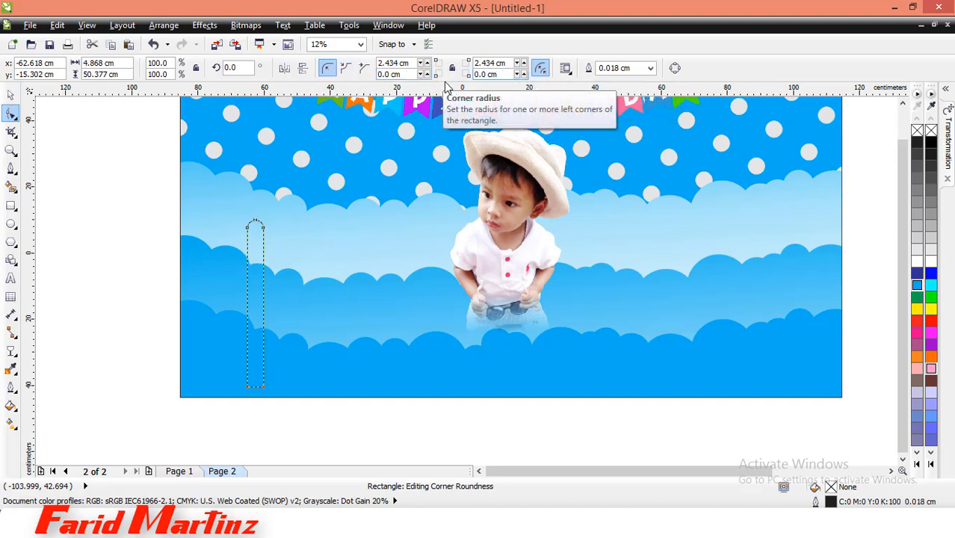
pyautogui.click(8, 92)
pyautogui.click(100, 201)
# Move the rounded picket about 1.5 cm left and 6.7 cm up
pyautogui.scroll(1, 260, 280)
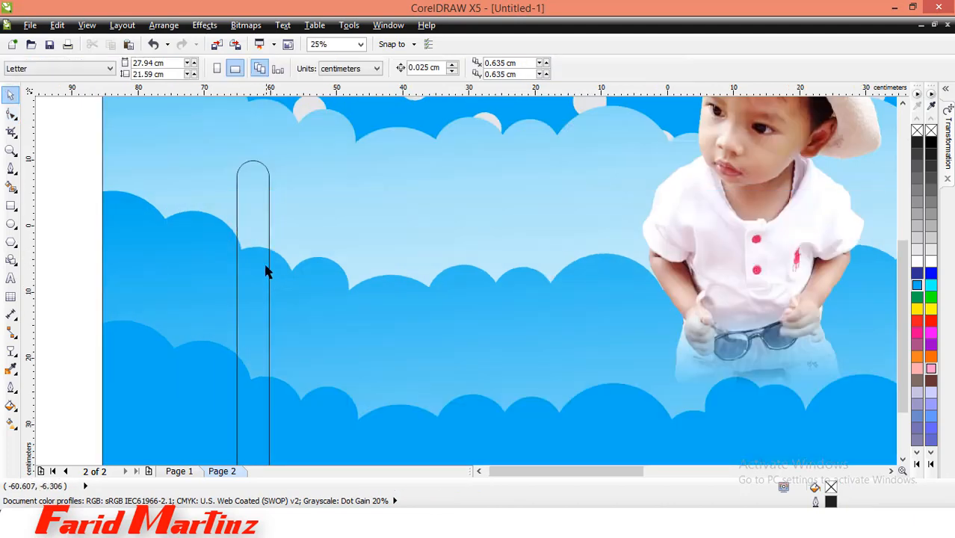
pyautogui.click(265, 245)
pyautogui.click(265, 251)
pyautogui.scroll(-2, 269, 254)
pyautogui.scroll(1, 276, 273)
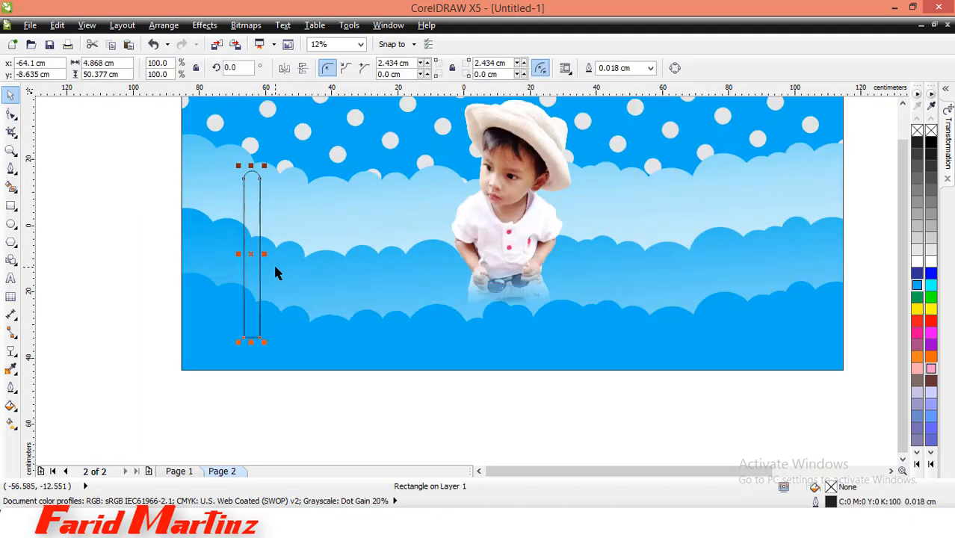
# Duplicate the picket repeatedly with a 10 cm horizontal offset and 0 cm vertical offset until the row has 16 pickets
pyautogui.click(945, 154)
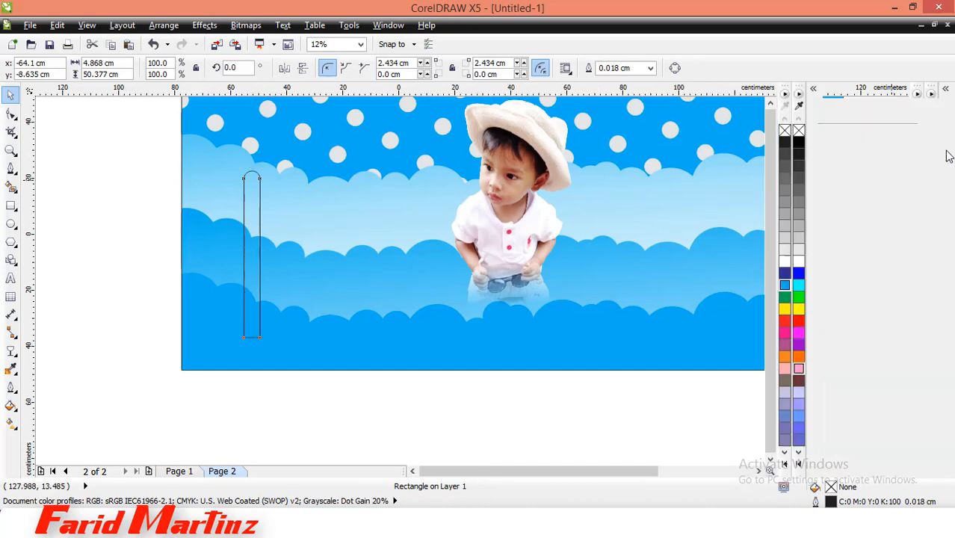
pyautogui.click(239, 253)
pyautogui.click(225, 258)
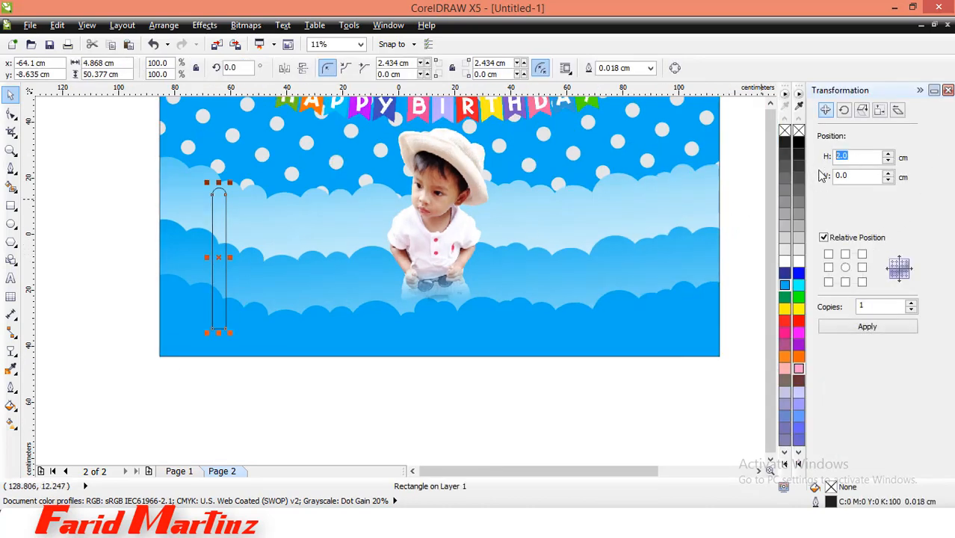
pyautogui.click(869, 331)
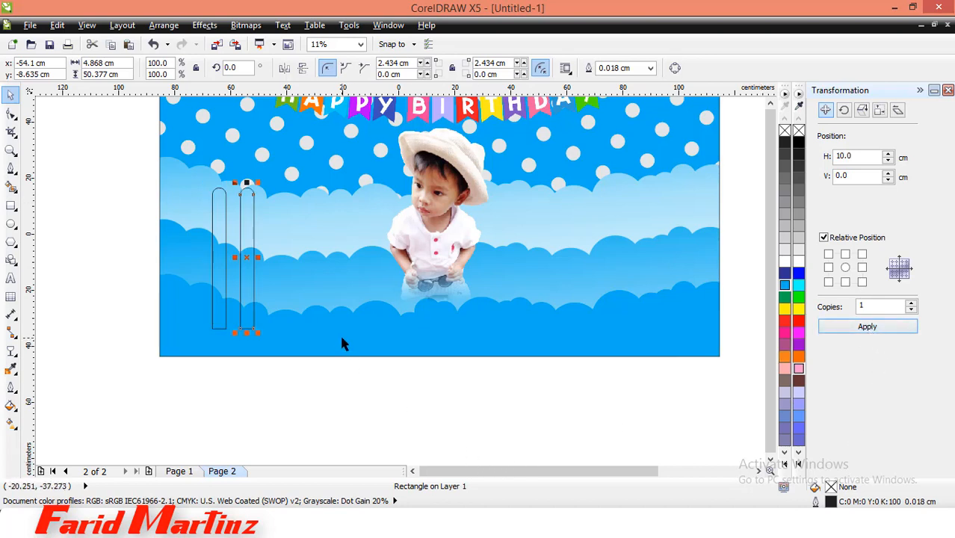
pyautogui.click(850, 331)
pyautogui.click(850, 330)
pyautogui.click(850, 330)
pyautogui.click(850, 331)
pyautogui.click(850, 330)
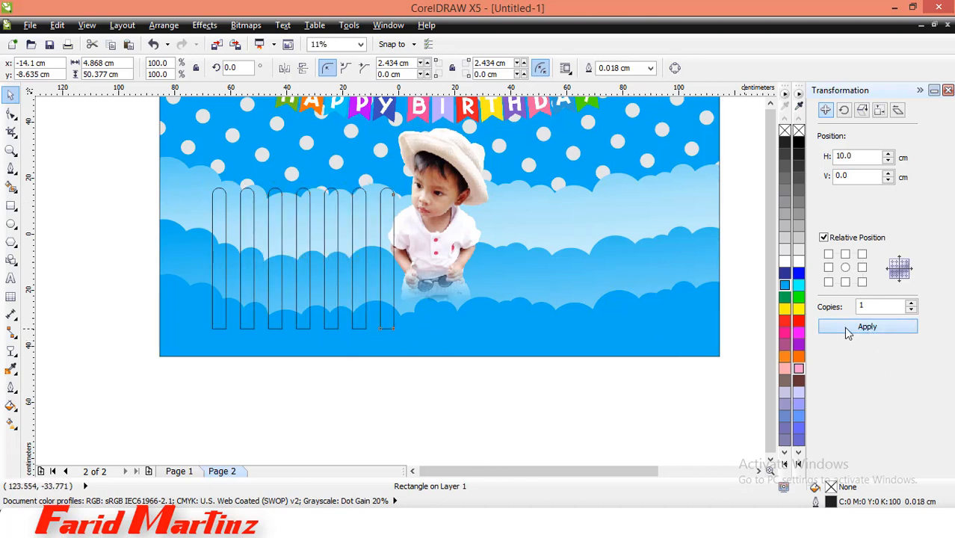
pyautogui.click(850, 330)
pyautogui.click(850, 330)
pyautogui.click(849, 332)
pyautogui.click(849, 333)
pyautogui.click(850, 333)
pyautogui.click(850, 334)
pyautogui.click(850, 333)
pyautogui.click(851, 334)
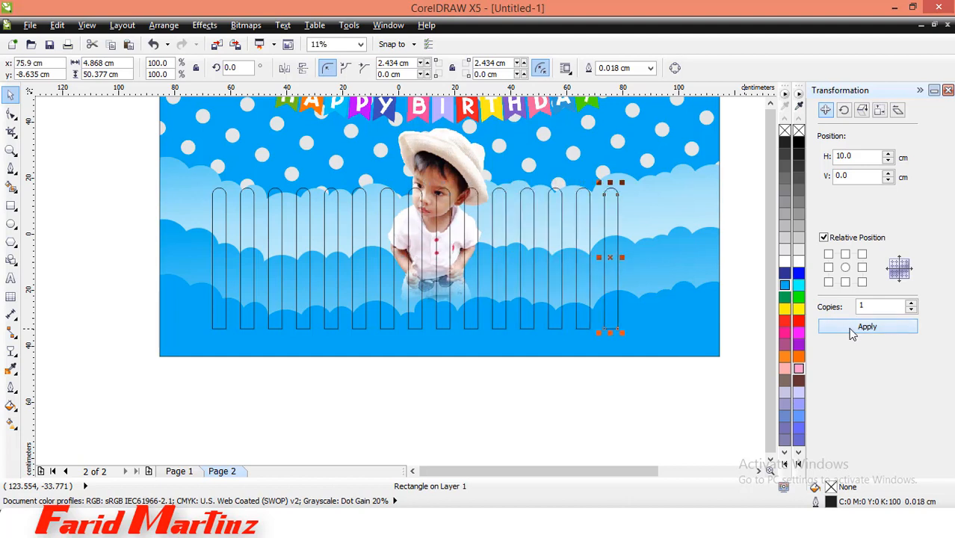
pyautogui.click(852, 334)
pyautogui.click(676, 408)
# Draw a rectangle about 4.9 x 14.8 cm over the leftmost picket and rotate it 90 degrees
pyautogui.moveTo(688, 405); pyautogui.dragTo(166, 179)
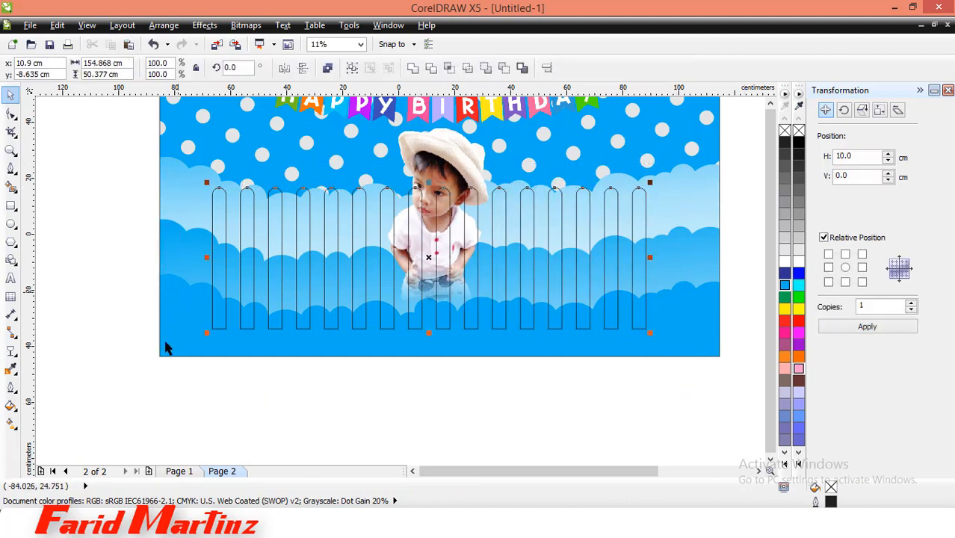
pyautogui.click(217, 251)
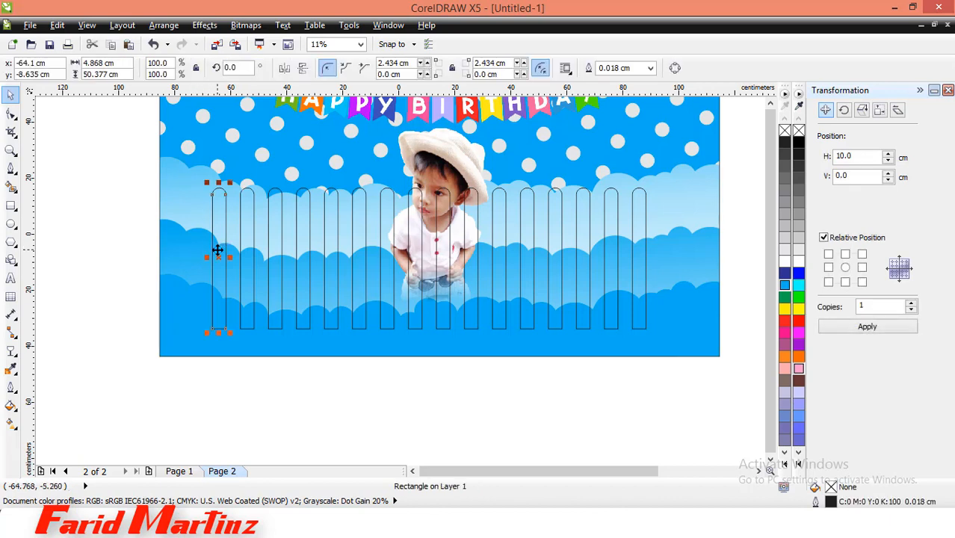
pyautogui.click(12, 207)
pyautogui.moveTo(213, 229); pyautogui.dragTo(225, 274)
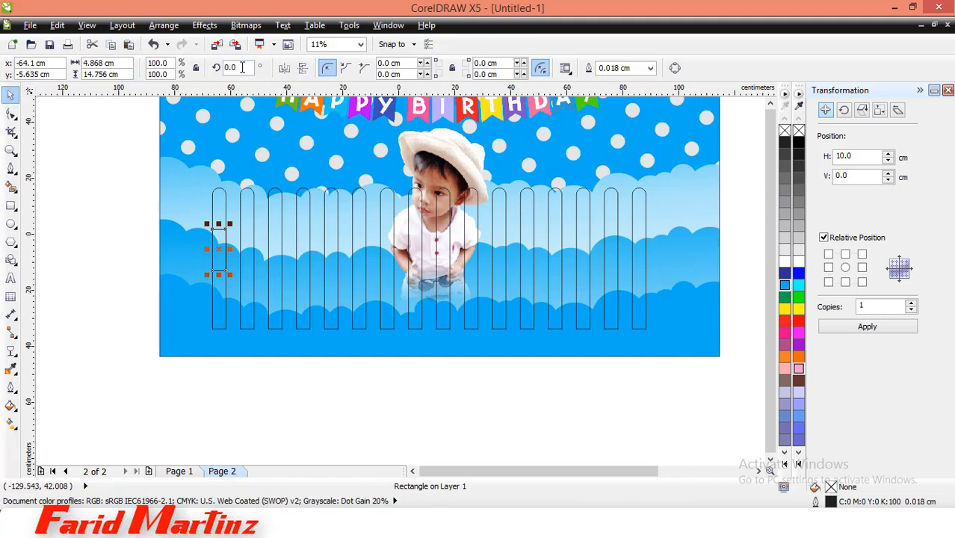
pyautogui.write('90')
pyautogui.press('Return')
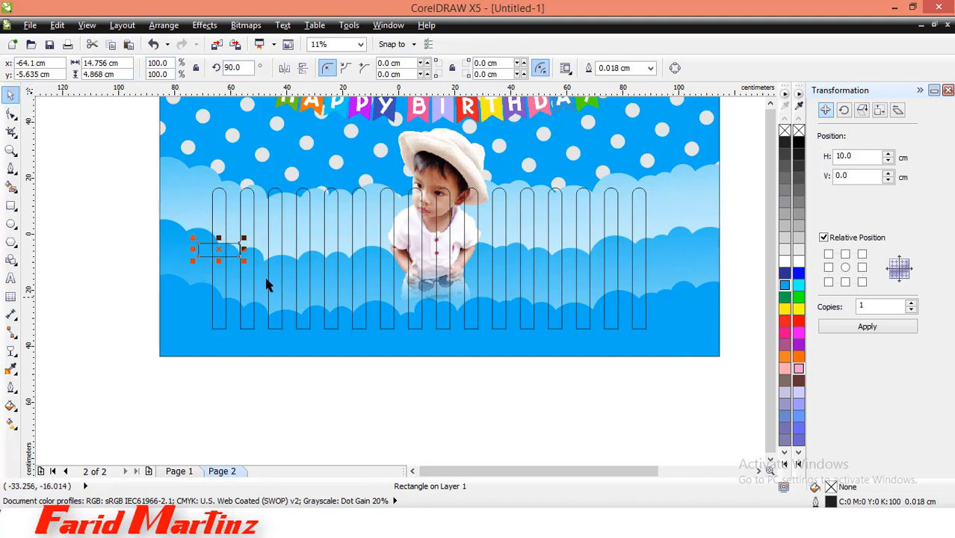
# Stretch the rotated rectangle into a rail about 166.8 cm long across the upper part of all the pickets
pyautogui.moveTo(244, 250); pyautogui.dragTo(586, 236)
pyautogui.click(374, 417)
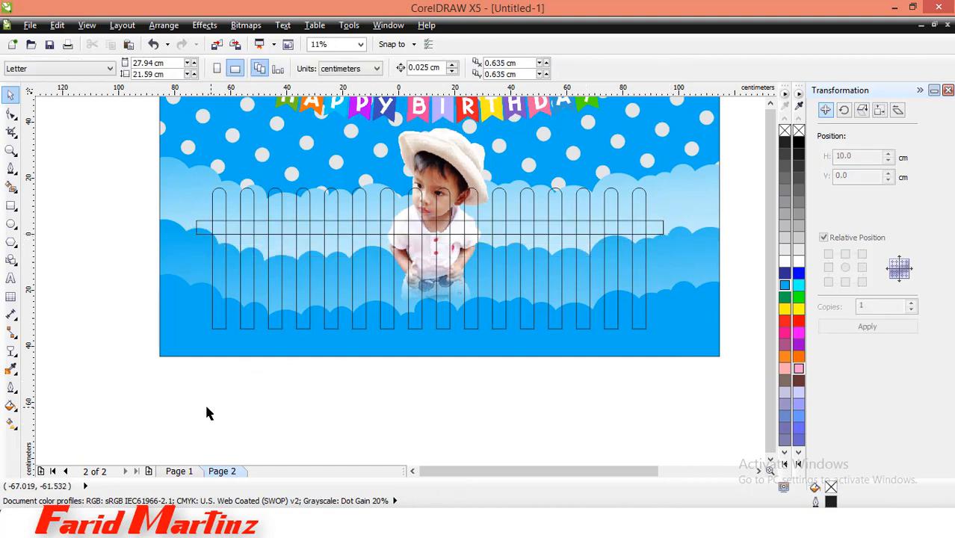
# Group the 16 pickets and center the rail horizontally with the group
pyautogui.moveTo(192, 407); pyautogui.dragTo(654, 178)
pyautogui.click(473, 412)
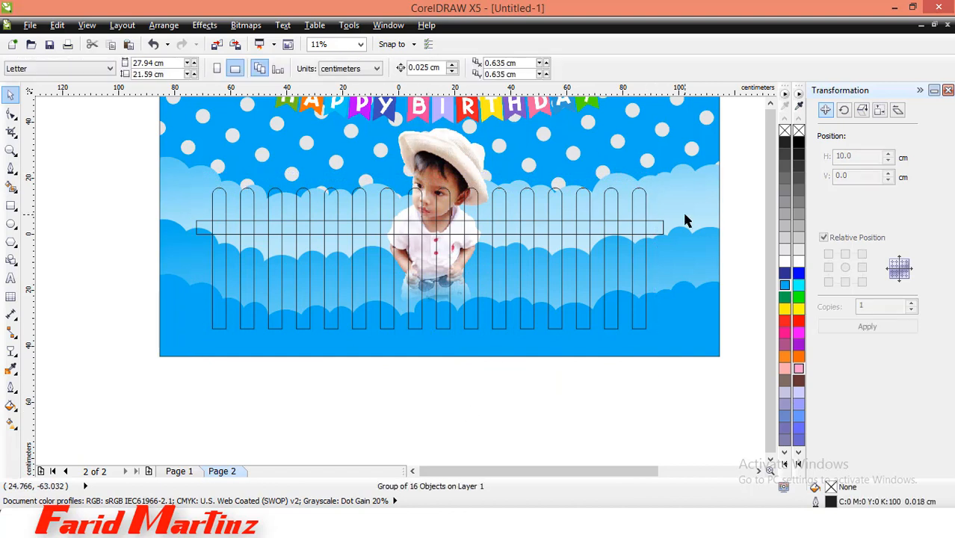
pyautogui.click(661, 224)
pyautogui.keyDown('shift'); pyautogui.click(644, 275); pyautogui.keyUp('shift')
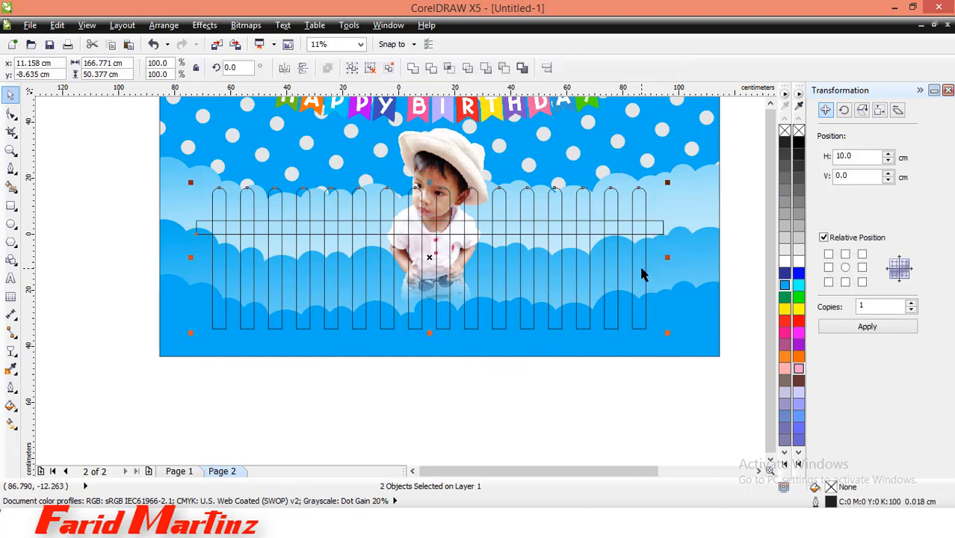
pyautogui.click(653, 395)
# Duplicate the rail about 13.5 cm lower and align the copy with the upper rail
pyautogui.moveTo(637, 229); pyautogui.dragTo(646, 267)
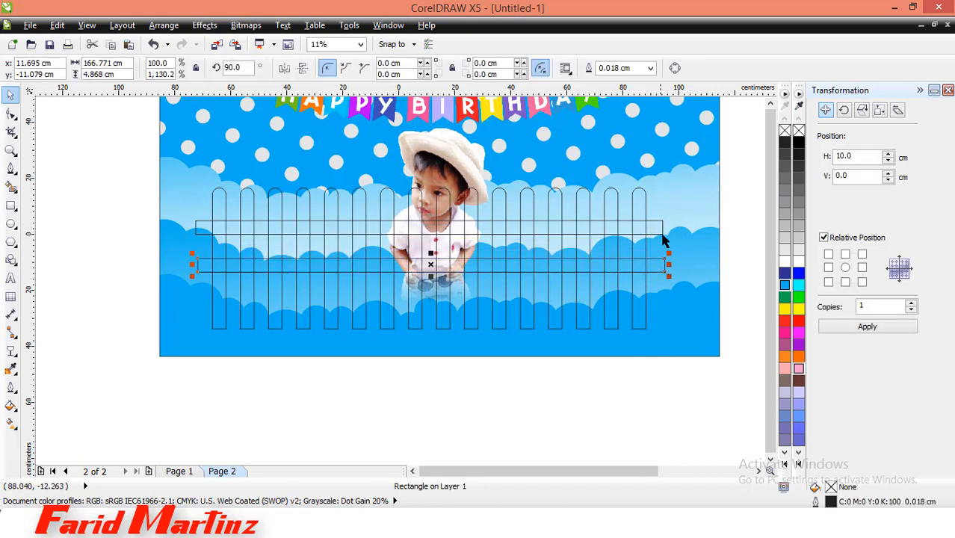
pyautogui.keyDown('shift'); pyautogui.click(659, 234); pyautogui.keyUp('shift')
pyautogui.click(656, 400)
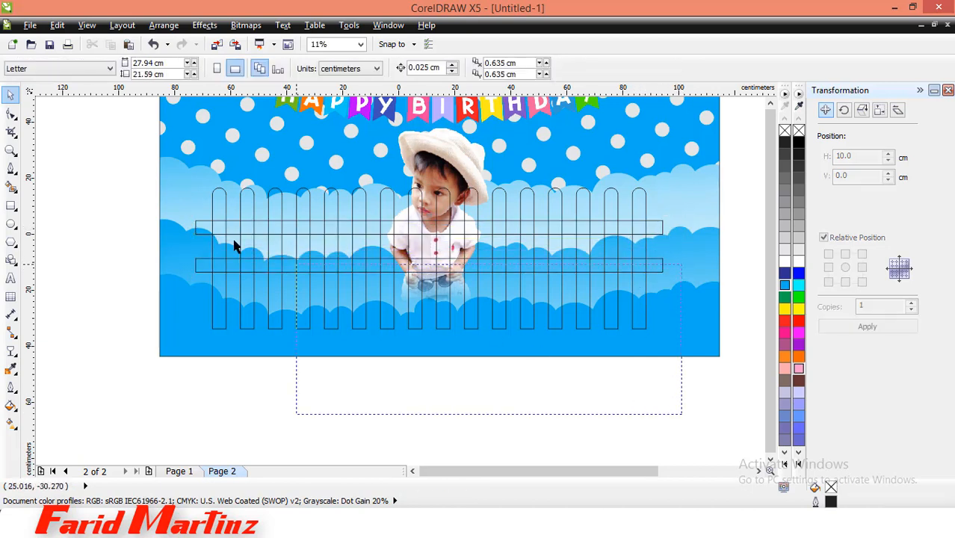
# Give all the pickets and both rails a white fill and a white outline
pyautogui.moveTo(130, 182); pyautogui.dragTo(131, 184)
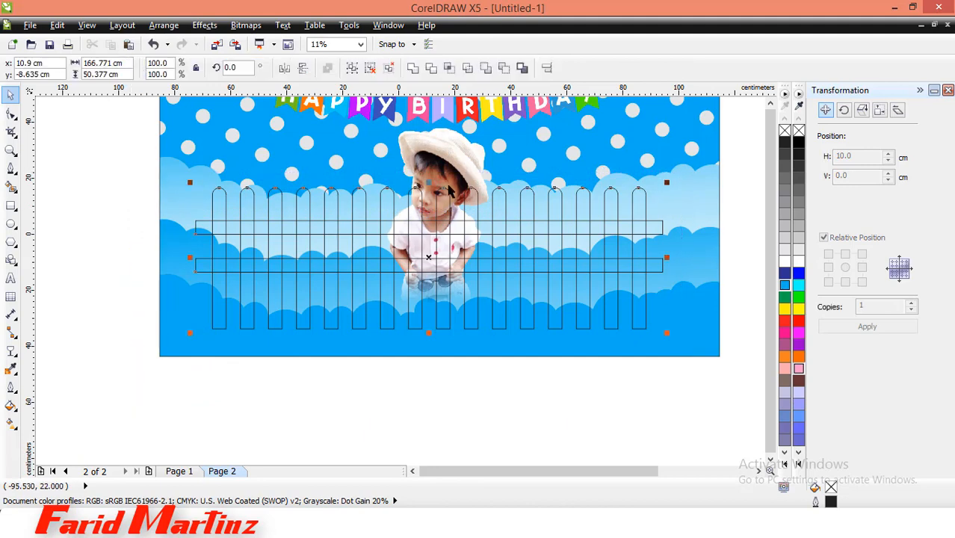
pyautogui.click(784, 266)
pyautogui.click(639, 394)
pyautogui.scroll(-1, 474, 287)
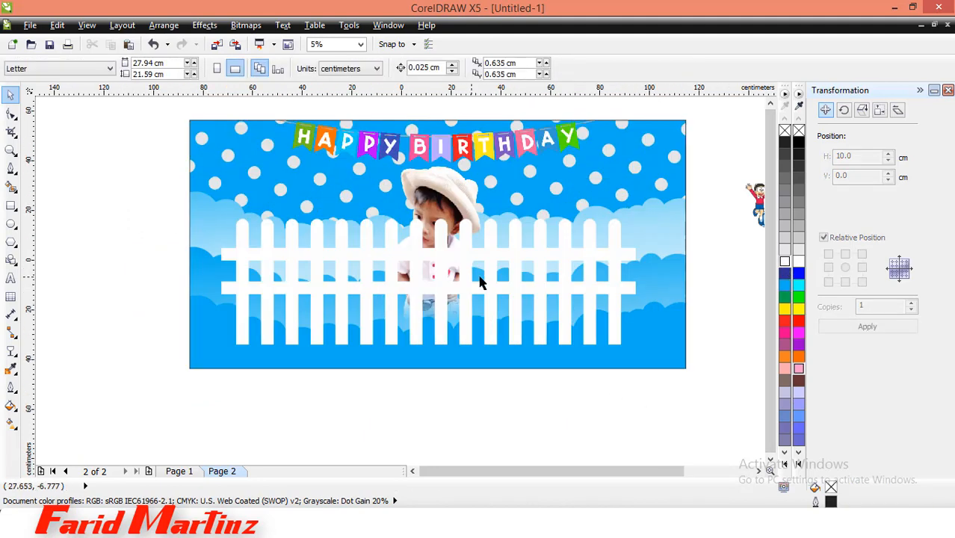
# Group the pickets and both rails into a single fence object
pyautogui.click(479, 281)
pyautogui.click(510, 261)
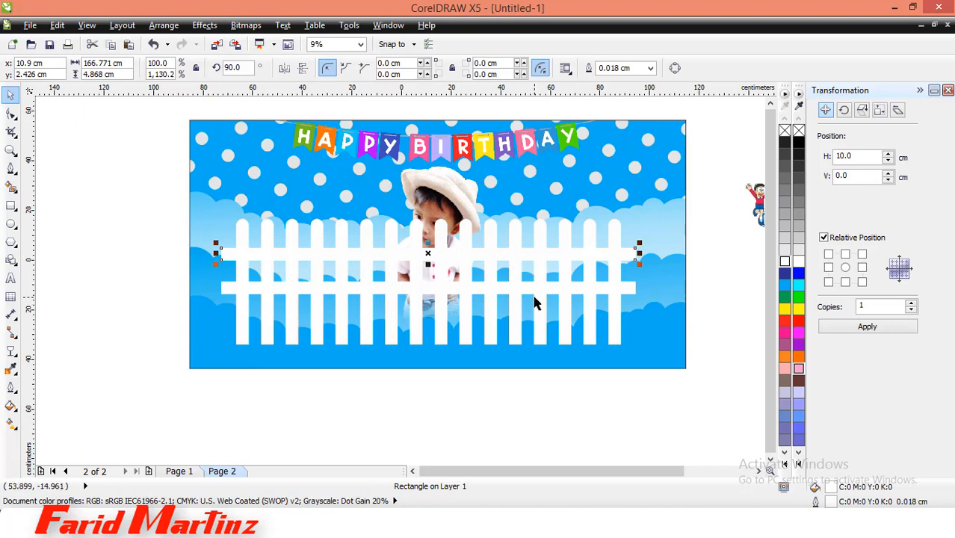
pyautogui.moveTo(160, 414); pyautogui.dragTo(689, 208)
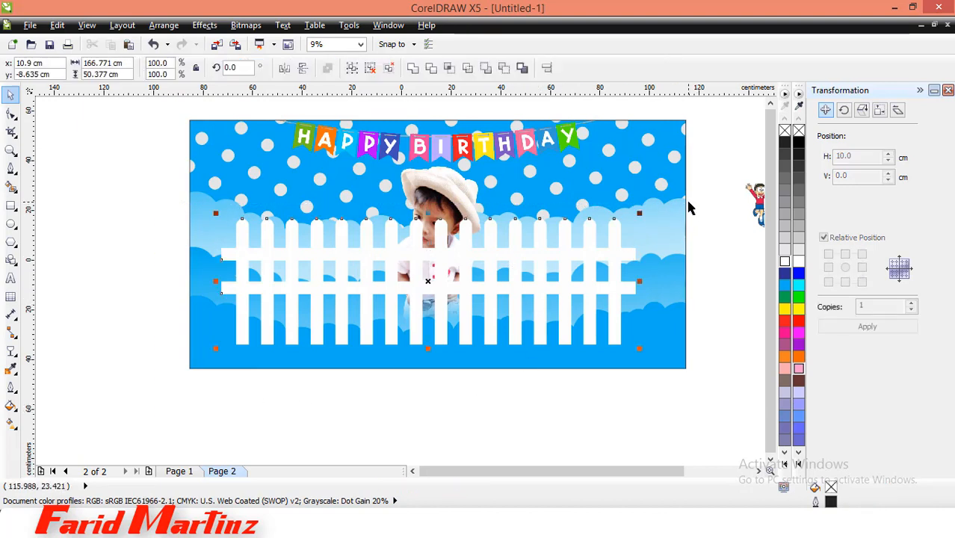
pyautogui.hotkey('ctrl', 'g')
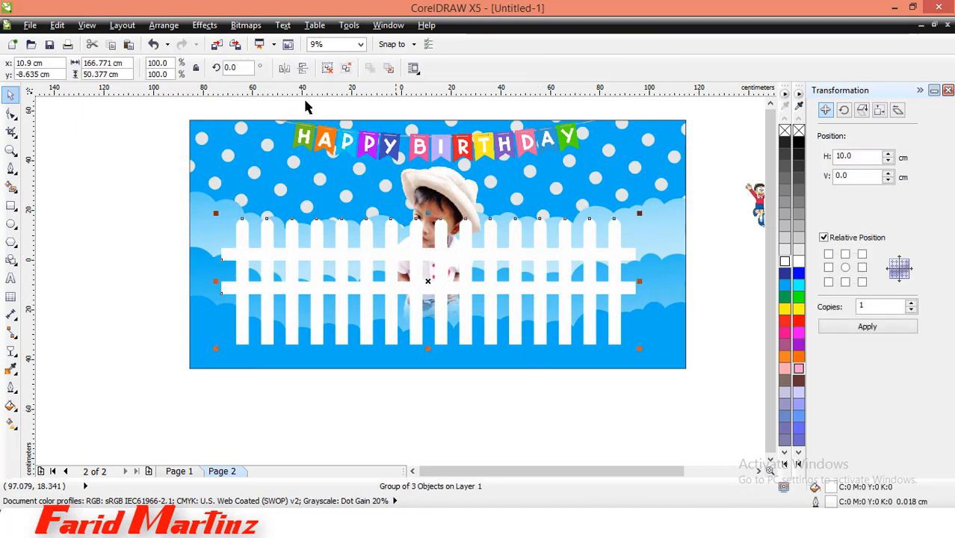
# Try to PowerClip the fence inside the banner rectangle and undo the clipping
pyautogui.click(204, 24)
pyautogui.moveTo(239, 222)
pyautogui.click(363, 222)
pyautogui.click(332, 192)
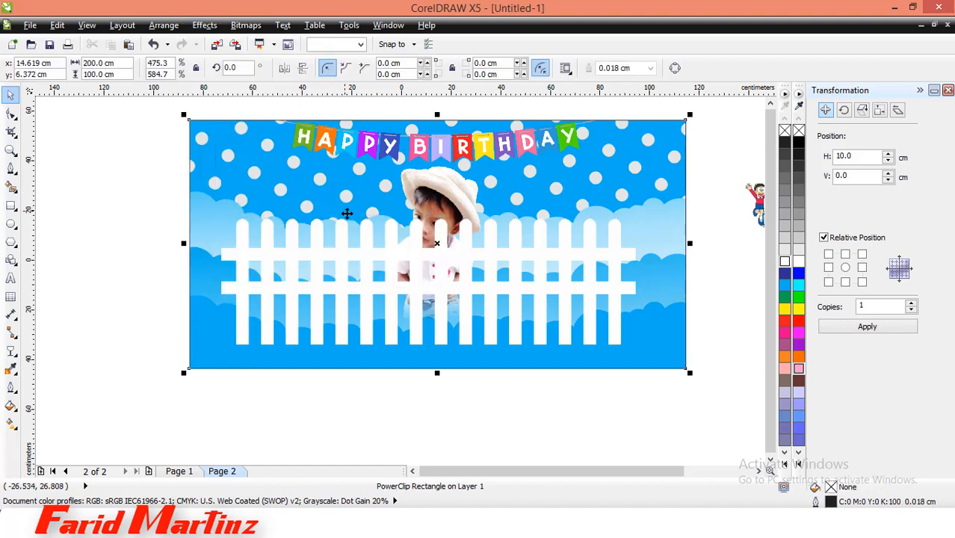
pyautogui.hotkey('ctrl', 'z')
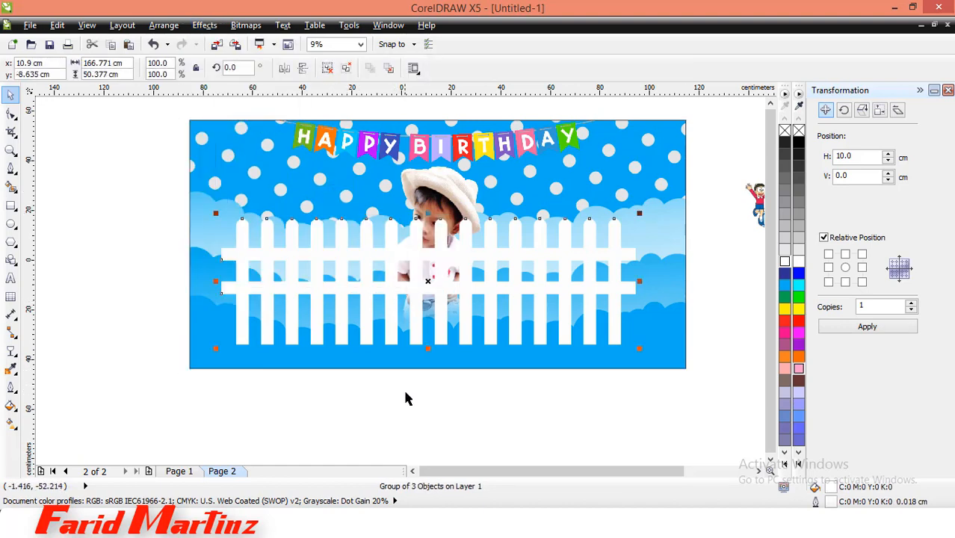
# Center the white fence horizontally on the banner rectangle
pyautogui.moveTo(161, 400); pyautogui.dragTo(607, 211)
pyautogui.keyDown('shift'); pyautogui.click(622, 229); pyautogui.keyUp('shift')
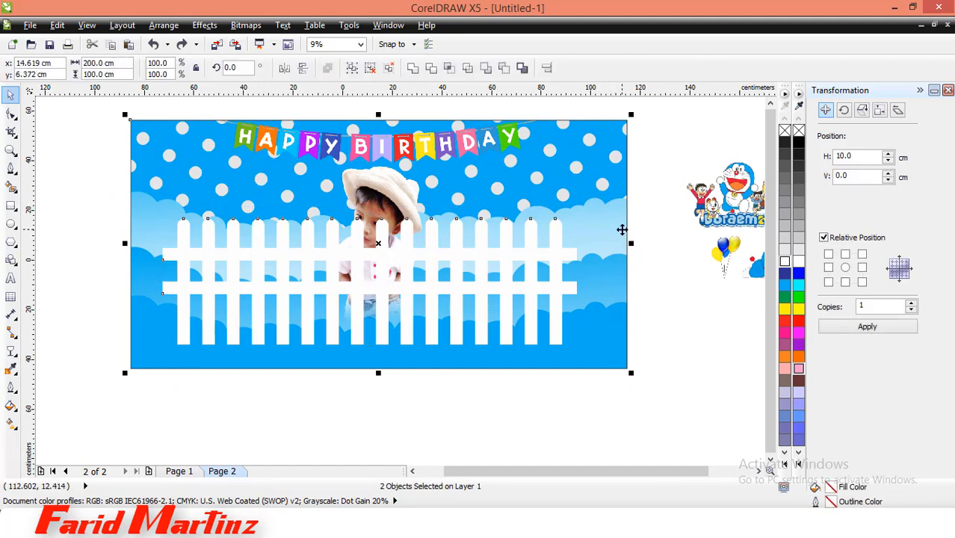
pyautogui.press('c')
pyautogui.click(551, 428)
# PowerClip the centered fence inside the banner rectangle
pyautogui.click(515, 302)
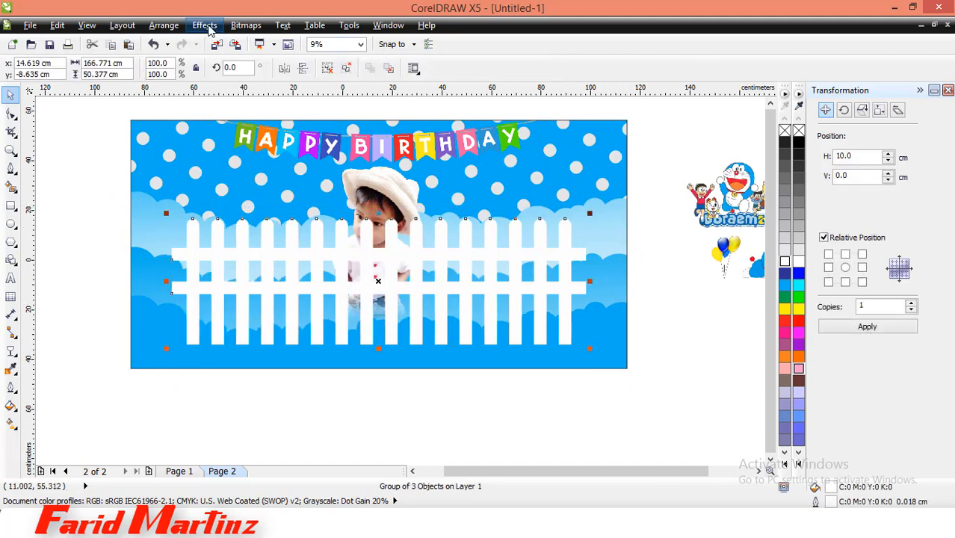
pyautogui.click(205, 25)
pyautogui.moveTo(239, 207)
pyautogui.click(344, 222)
pyautogui.click(489, 196)
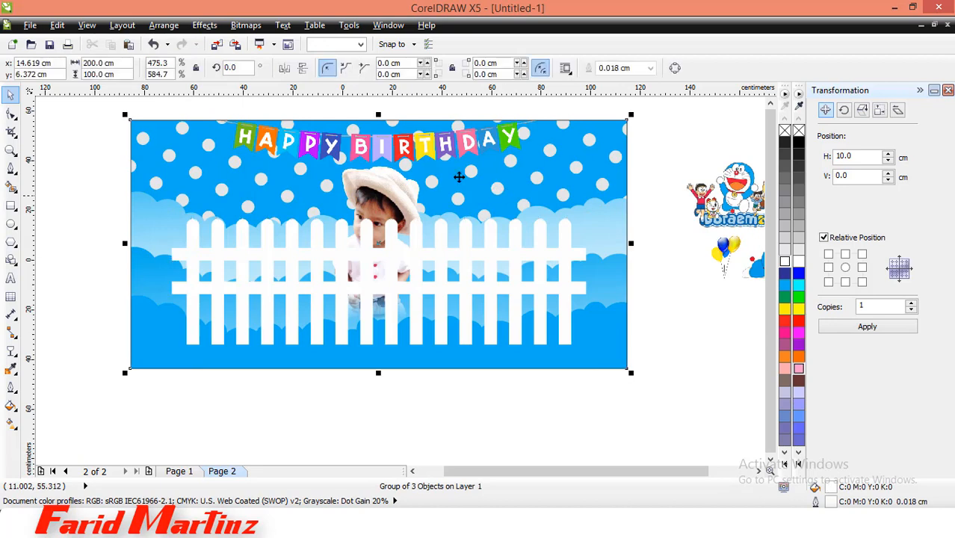
# Edit the banner's PowerClip contents and move the fence behind the boy's photo and the frontmost cloud layer
pyautogui.click(205, 25)
pyautogui.moveTo(275, 222)
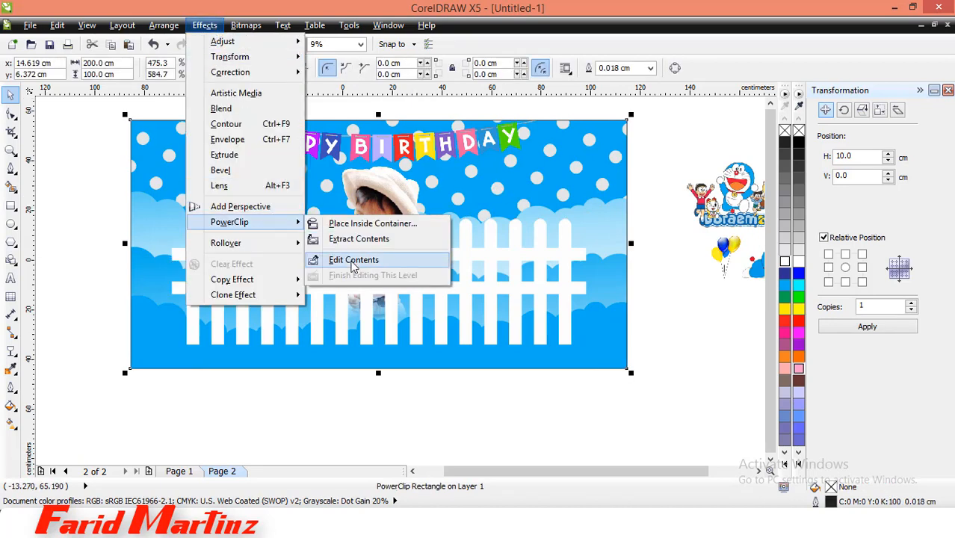
pyautogui.click(353, 260)
pyautogui.hotkey('ctrl', 'pagedown')
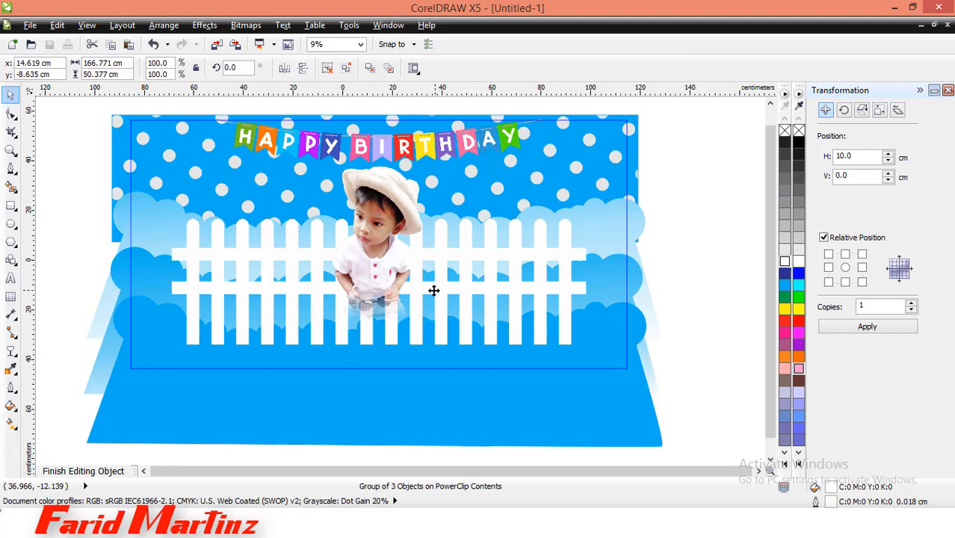
pyautogui.hotkey('ctrl', 'pagedown')
pyautogui.hotkey('ctrl', 'pagedown')
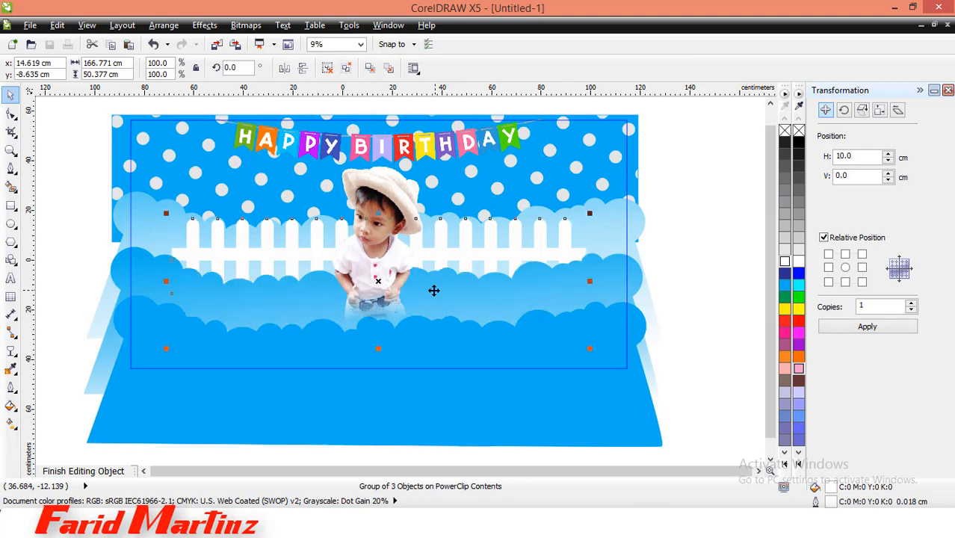
pyautogui.hotkey('ctrl', 'z')
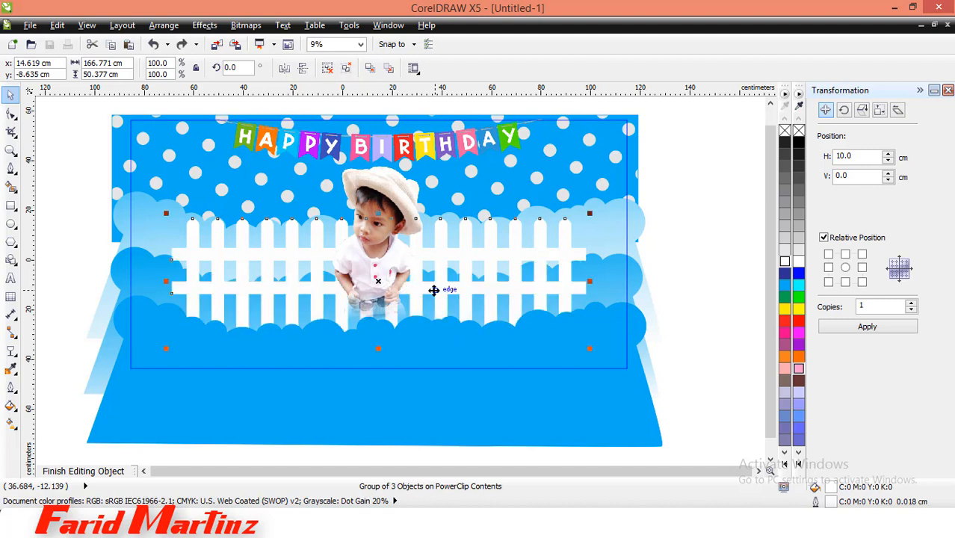
pyautogui.click(686, 293)
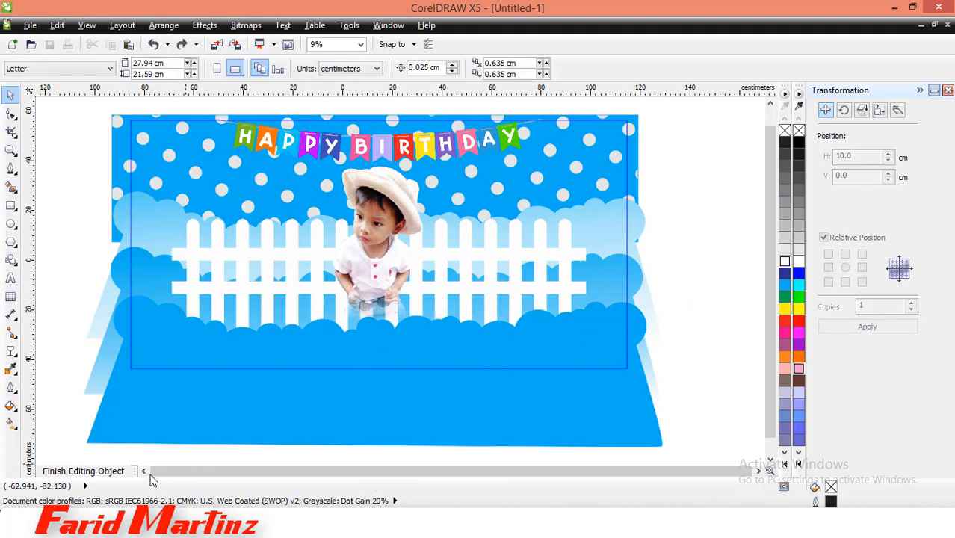
# Finish editing the banner's PowerClip contents
pyautogui.click(118, 472)
pyautogui.click(597, 418)
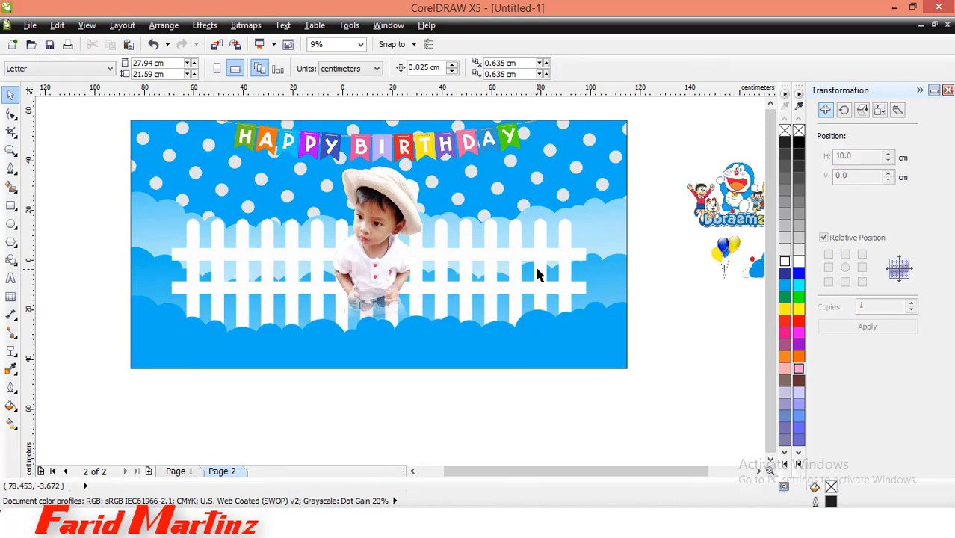
pyautogui.scroll(-1, 549, 280)
pyautogui.scroll(1, 333, 278)
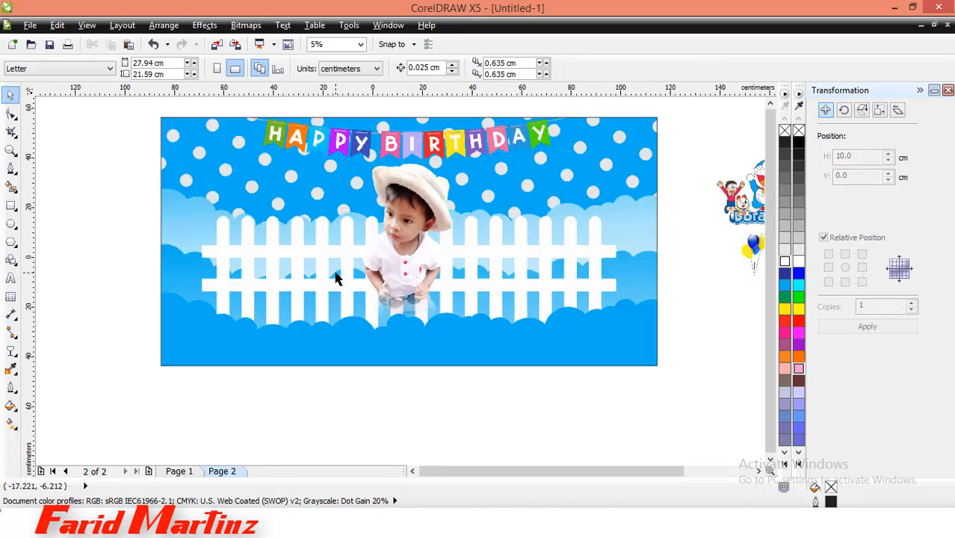
pyautogui.scroll(-1, 496, 286)
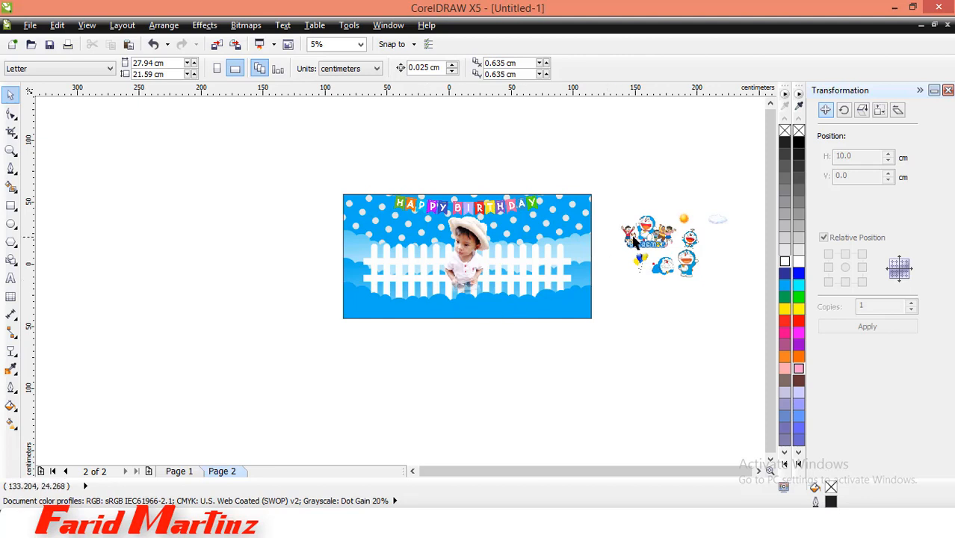
# Move the Doraemon group logo down, clear of the other character images beside the banner
pyautogui.scroll(1, 628, 295)
pyautogui.click(649, 238)
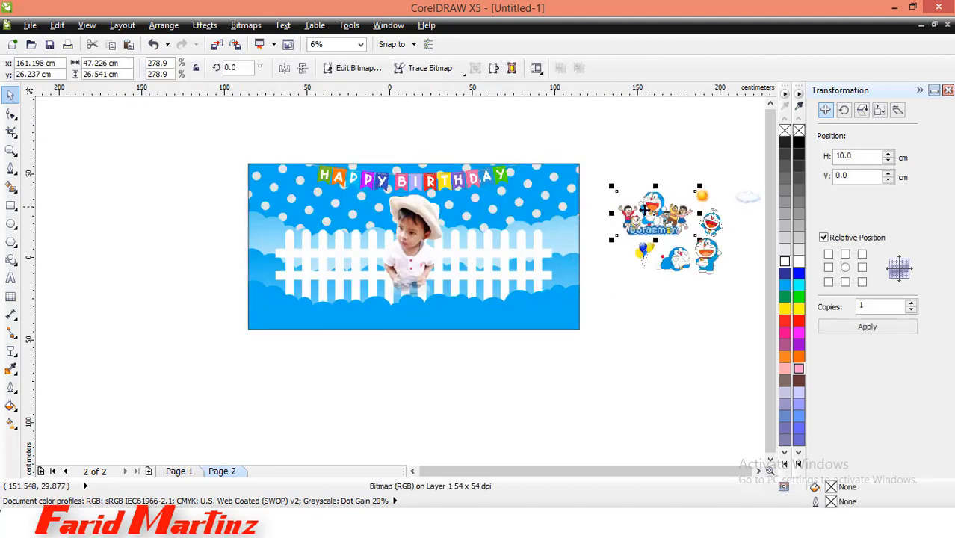
pyautogui.click(654, 211)
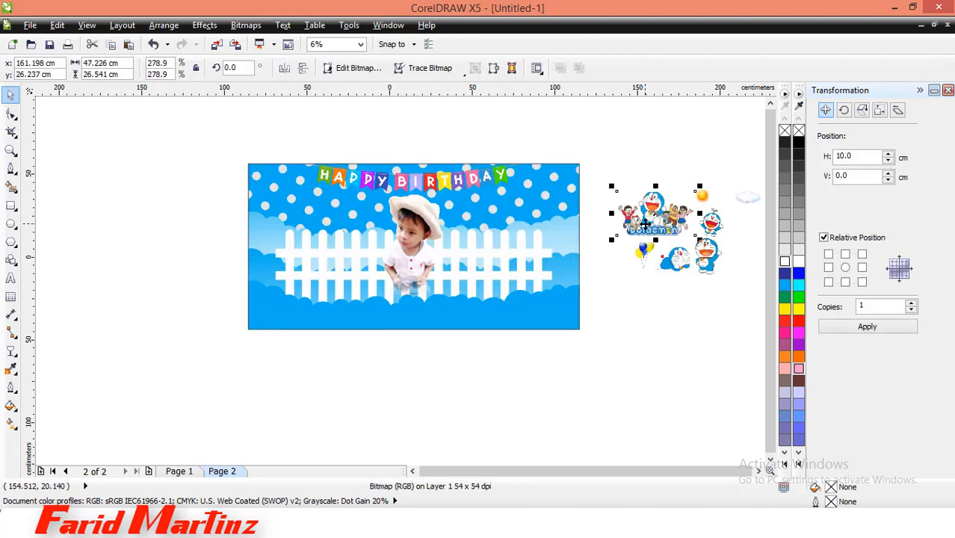
pyautogui.moveTo(644, 222); pyautogui.dragTo(624, 346)
# Place the flying Doraemon on the upper right of the banner and enlarge it to about 31.7 cm
pyautogui.click(711, 221)
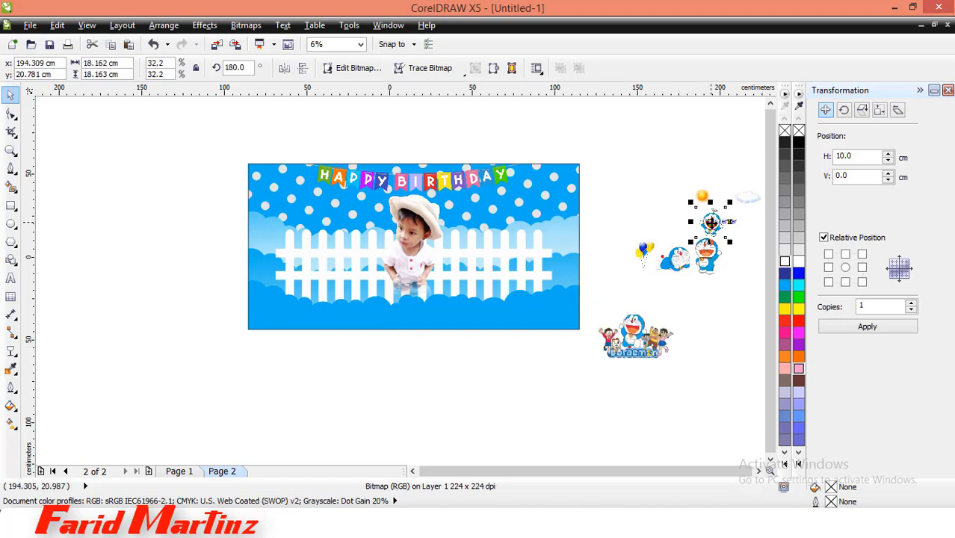
pyautogui.moveTo(711, 221); pyautogui.dragTo(448, 151)
pyautogui.scroll(1, 532, 214)
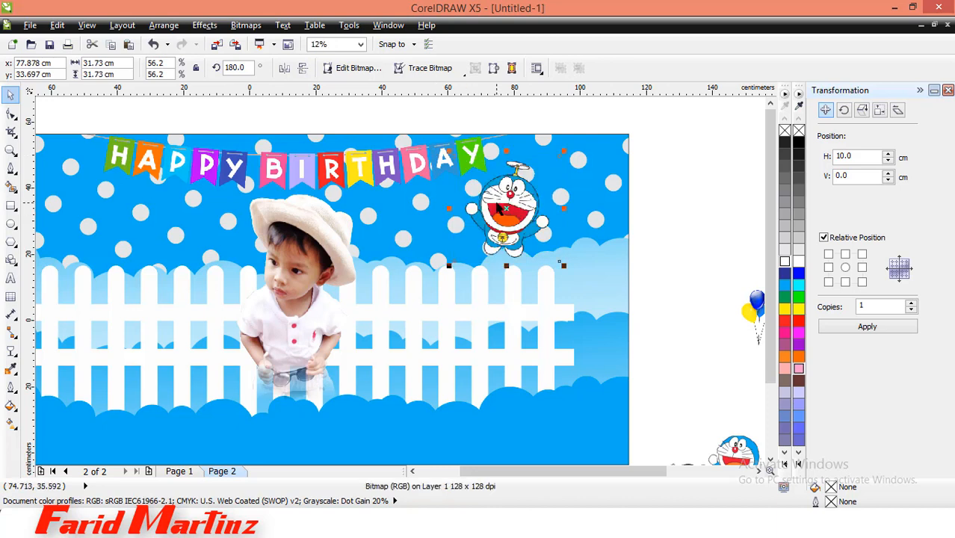
# Copy the flying Doraemon to the banner's upper left, mirror the copy horizontally and adjust its position
pyautogui.moveTo(520, 221); pyautogui.dragTo(312, 226)
pyautogui.scroll(-2, 538, 228)
pyautogui.click(655, 219)
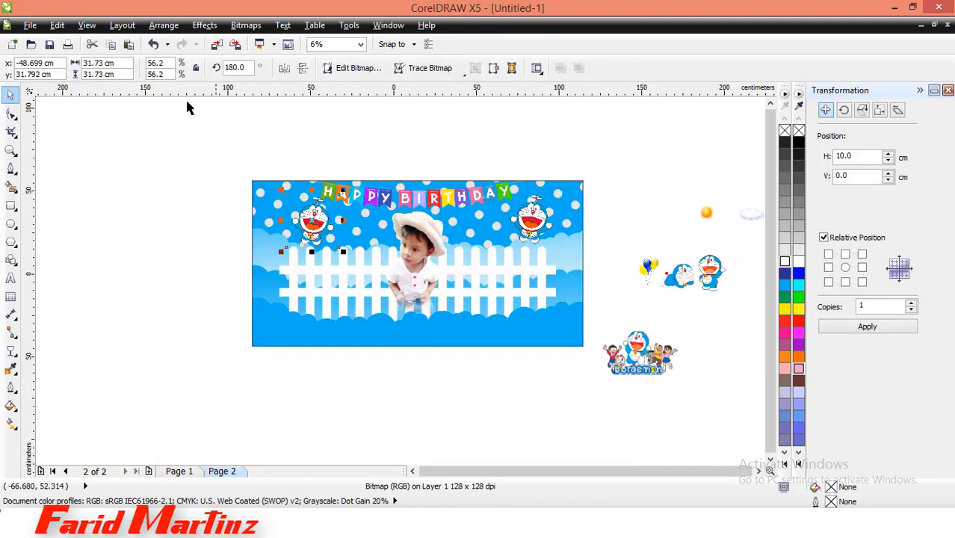
pyautogui.scroll(2, 315, 233)
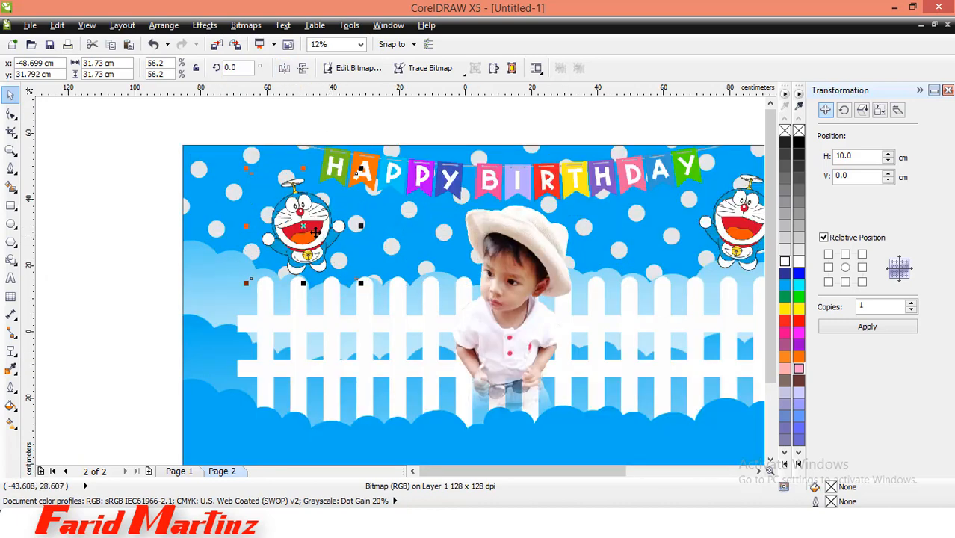
pyautogui.moveTo(314, 228); pyautogui.dragTo(313, 229)
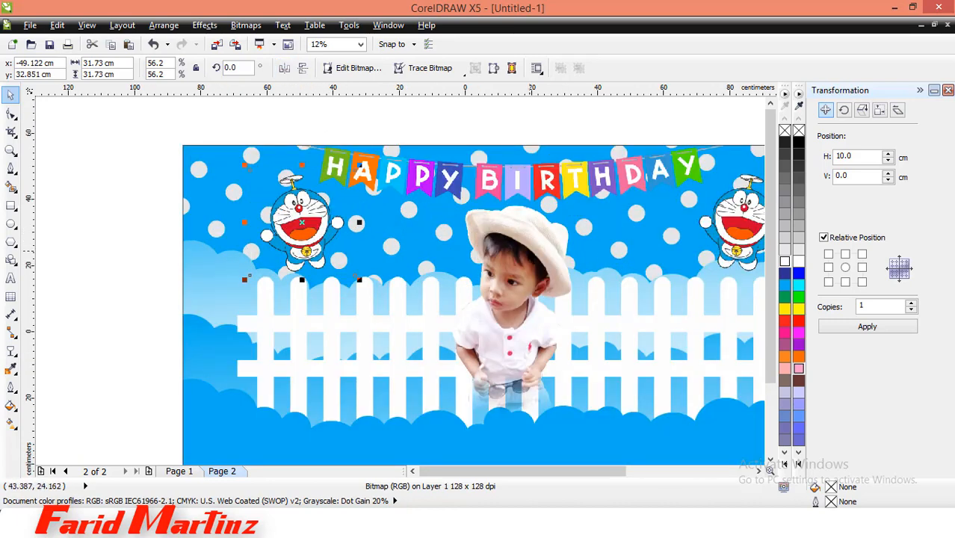
pyautogui.scroll(-1, 565, 251)
pyautogui.scroll(1, 645, 253)
pyautogui.keyDown('shift'); pyautogui.click(667, 243); pyautogui.keyUp('shift')
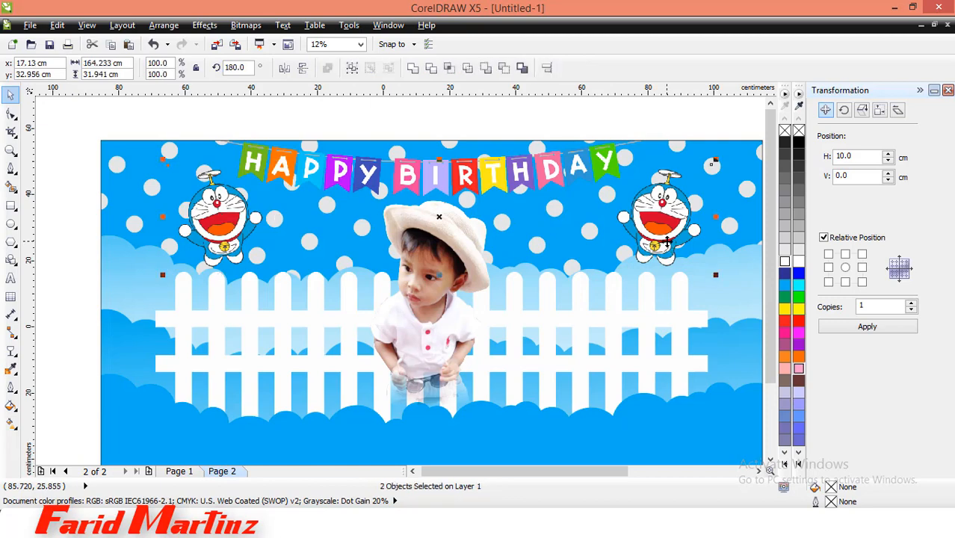
pyautogui.click(555, 107)
pyautogui.scroll(-1, 554, 107)
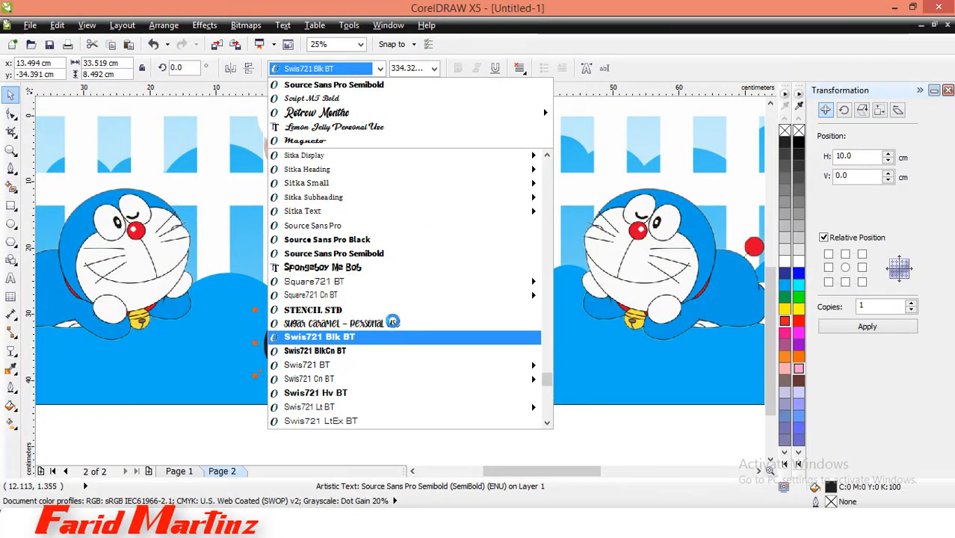
# Set the font of the child's name text to Spongeboy Me Bob
pyautogui.click(379, 268)
pyautogui.scroll(-1, 388, 288)
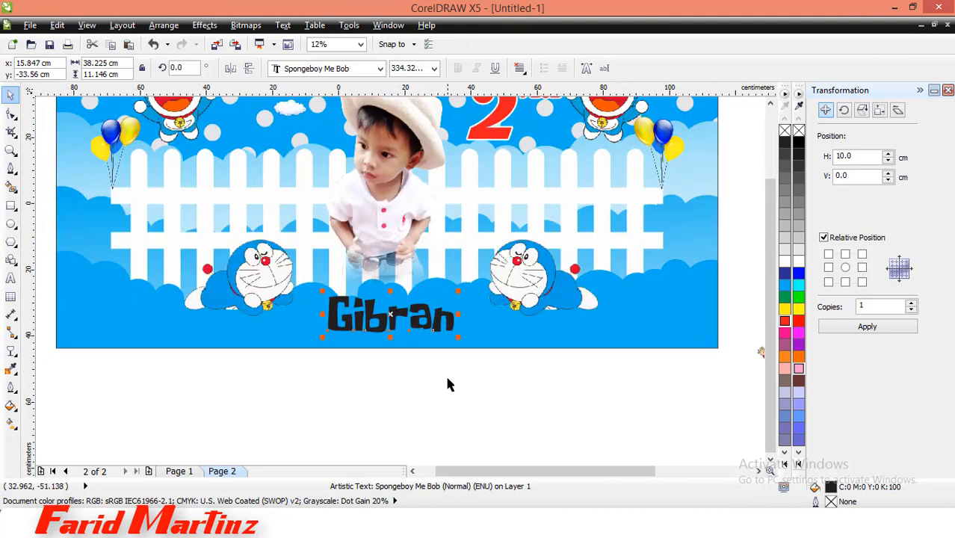
pyautogui.click(448, 382)
# Move the child's name towards the banner's bottom edge and enlarge it to about 44.8 cm wide
pyautogui.scroll(1, 394, 307)
pyautogui.moveTo(396, 298); pyautogui.dragTo(393, 312)
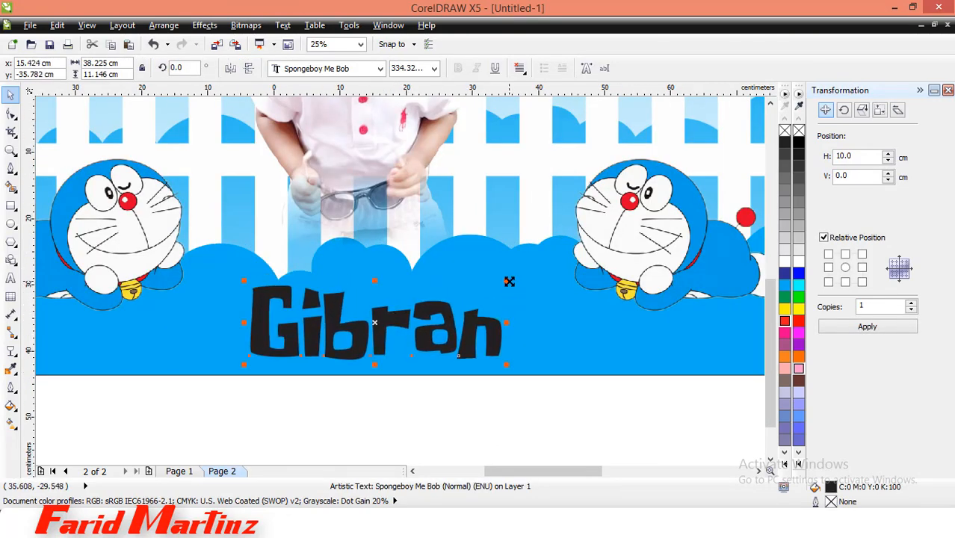
pyautogui.moveTo(507, 279); pyautogui.dragTo(528, 275)
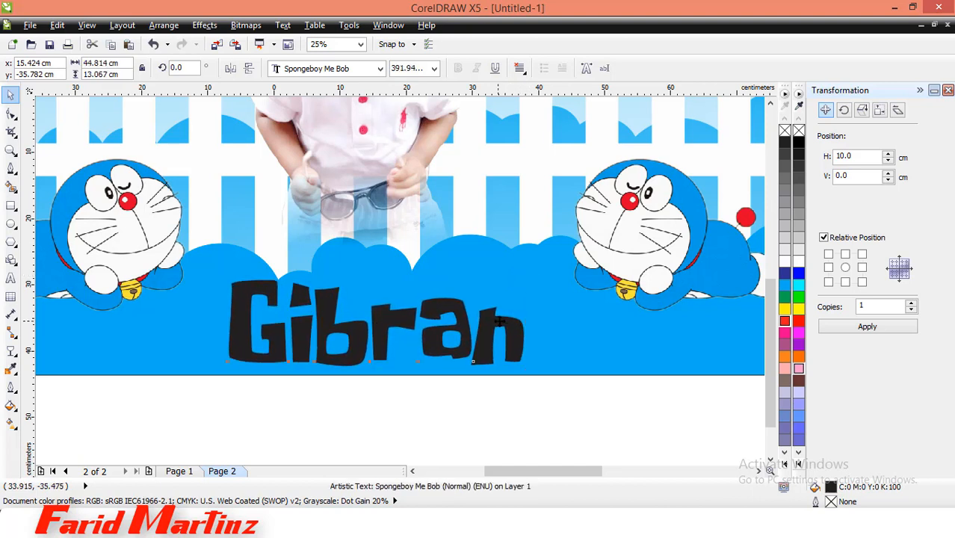
# Center the child's name horizontally on the banner rectangle
pyautogui.moveTo(497, 322)
pyautogui.mouseDown()
pyautogui.moveTo(526, 319)
pyautogui.moveTo(496, 319)
pyautogui.mouseUp()
pyautogui.keyDown('shift'); pyautogui.click(588, 327); pyautogui.keyUp('shift')
pyautogui.press('c')
pyautogui.click(537, 417)
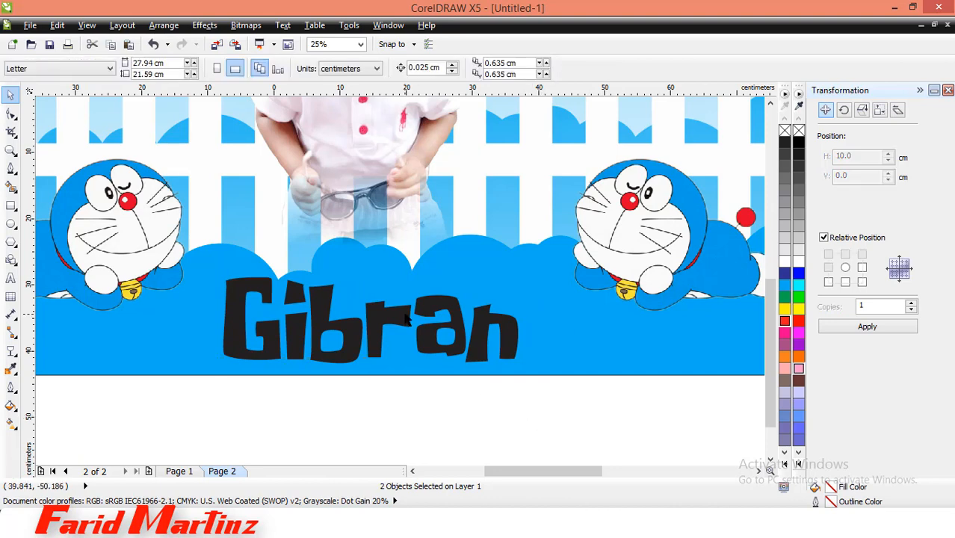
pyautogui.scroll(-1, 406, 318)
pyautogui.click(432, 326)
pyautogui.click(537, 386)
pyautogui.scroll(-1, 518, 382)
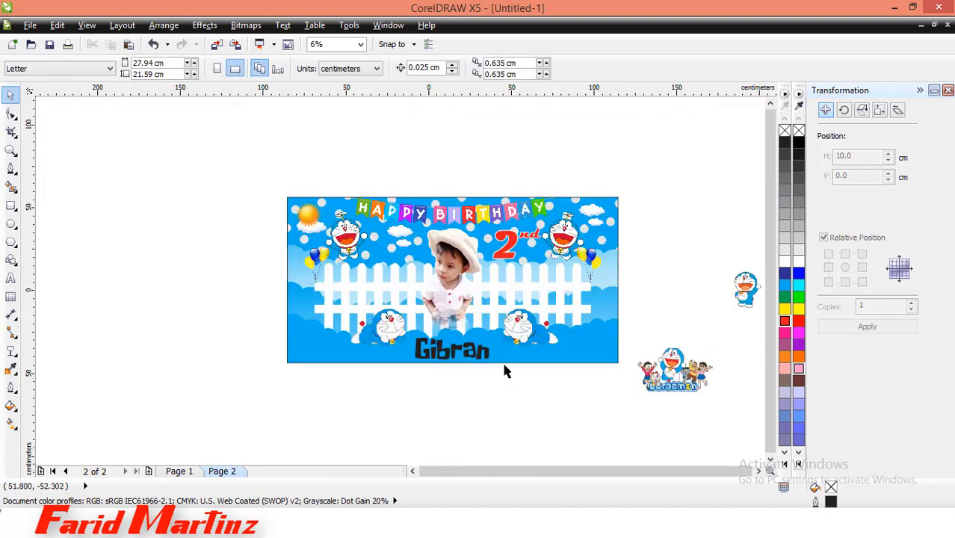
# Move the child's name up between the two lying Doraemons and fill it with red
pyautogui.scroll(1, 504, 371)
pyautogui.moveTo(444, 348); pyautogui.dragTo(441, 319)
pyautogui.click(474, 379)
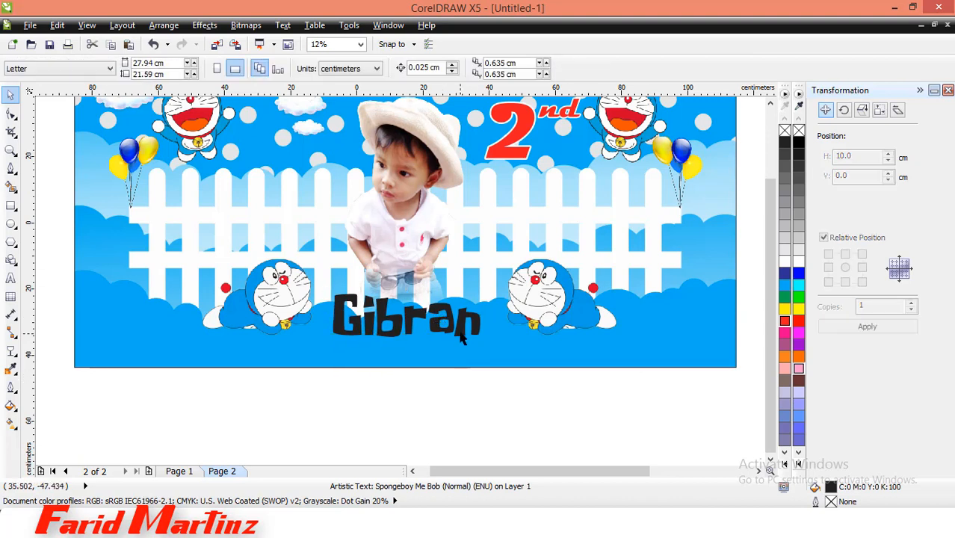
pyautogui.click(462, 337)
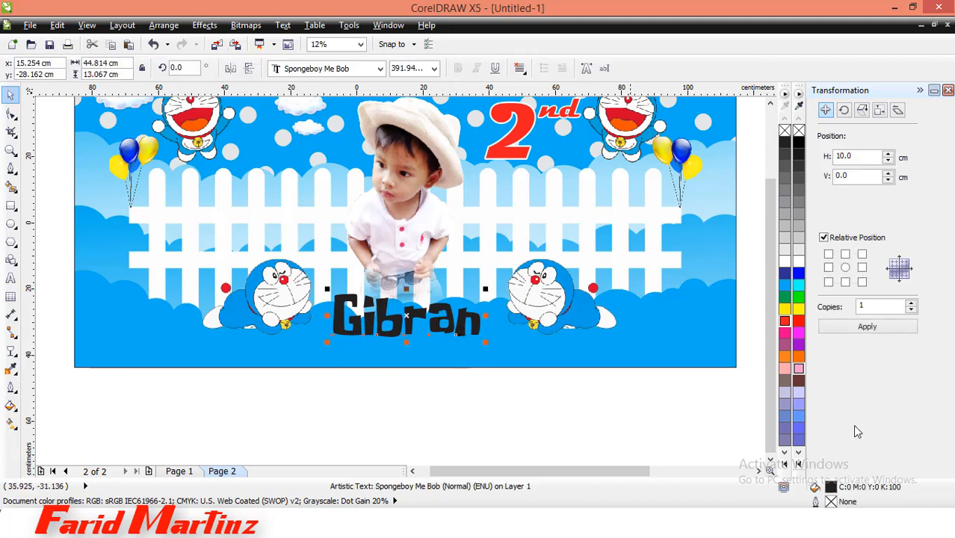
pyautogui.click(784, 323)
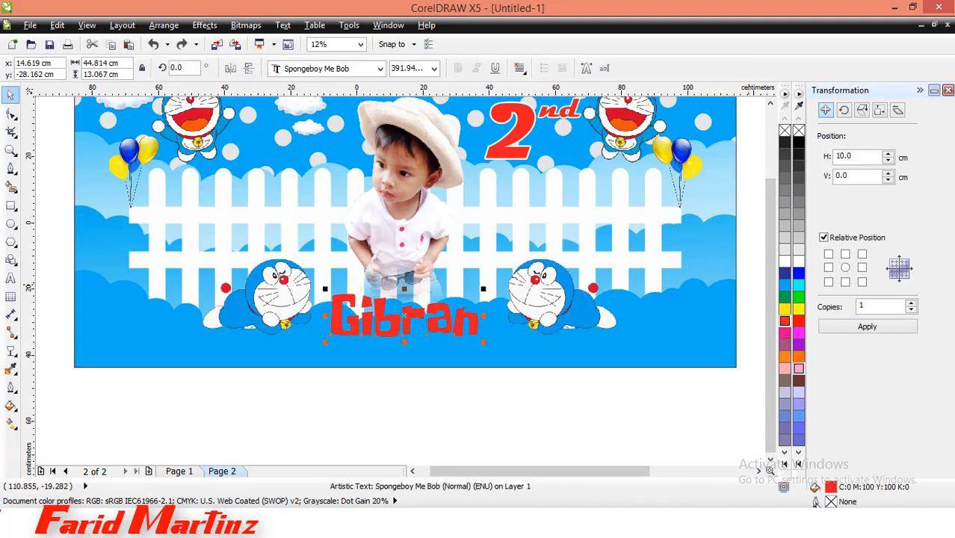
# Give the name text a 1.0 cm white outline with round corners and line caps, behind the fill and scaled with the image
pyautogui.doubleClick(814, 501)
pyautogui.click(400, 182)
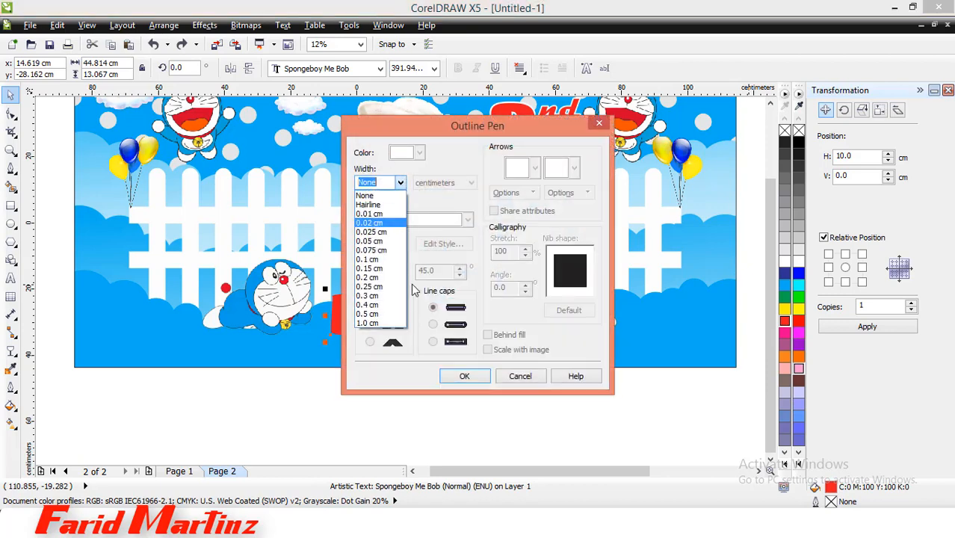
pyautogui.click(386, 323)
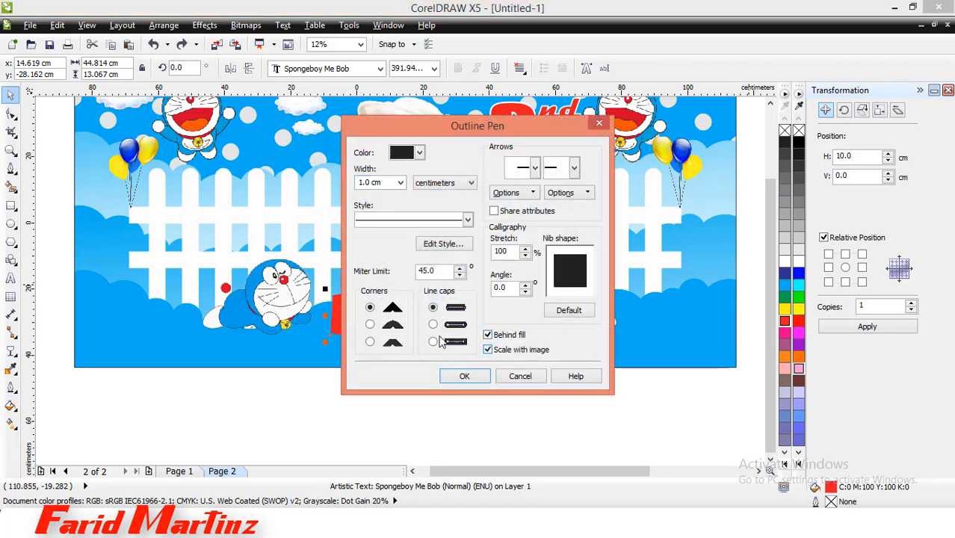
pyautogui.click(382, 329)
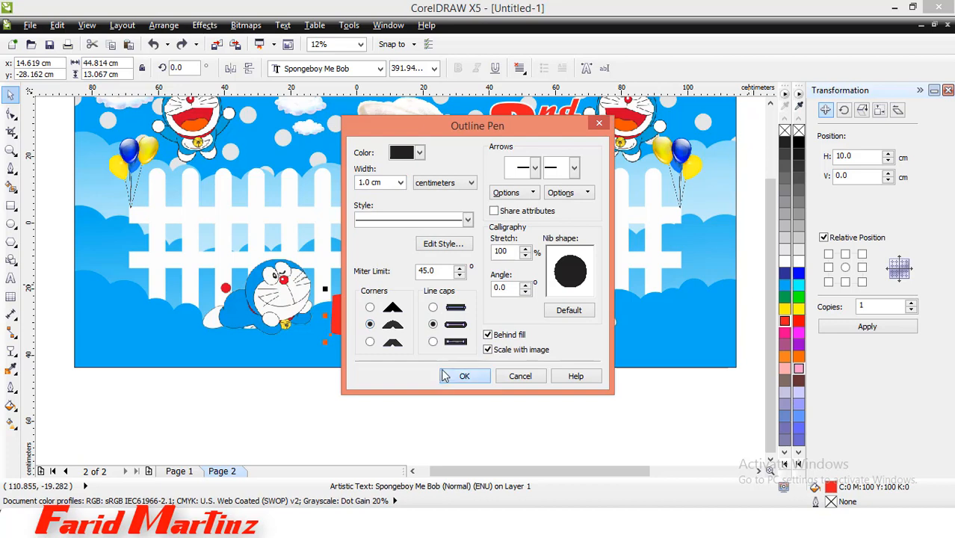
pyautogui.click(464, 376)
pyautogui.rightClick(789, 265)
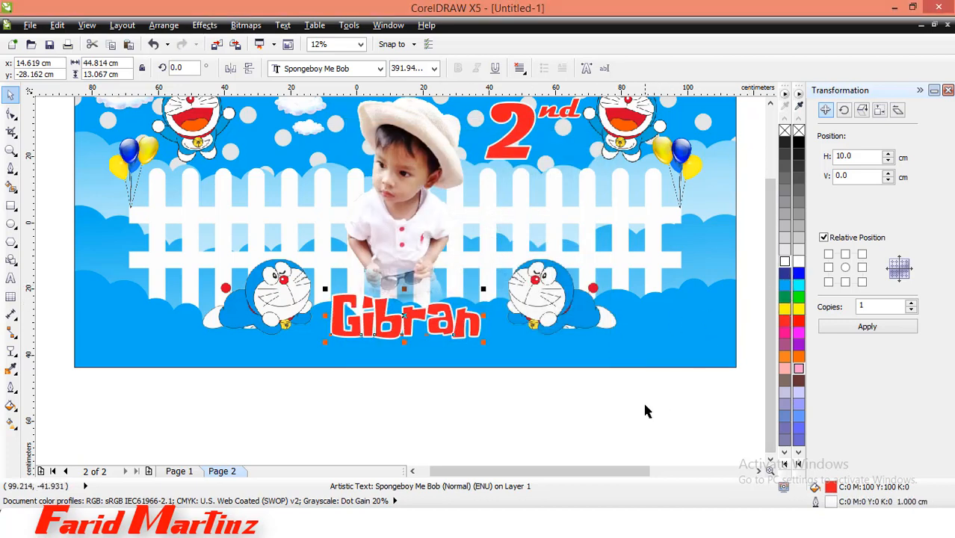
pyautogui.click(642, 400)
# Widen the letter spacing of the child's name slightly with the Shape tool
pyautogui.click(452, 334)
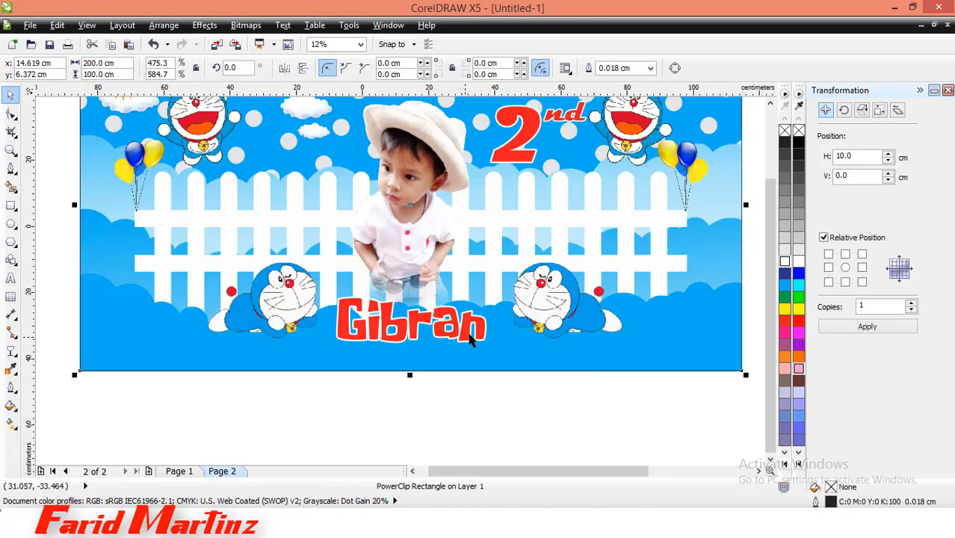
pyautogui.scroll(2, 469, 330)
pyautogui.click(470, 331)
pyautogui.click(10, 116)
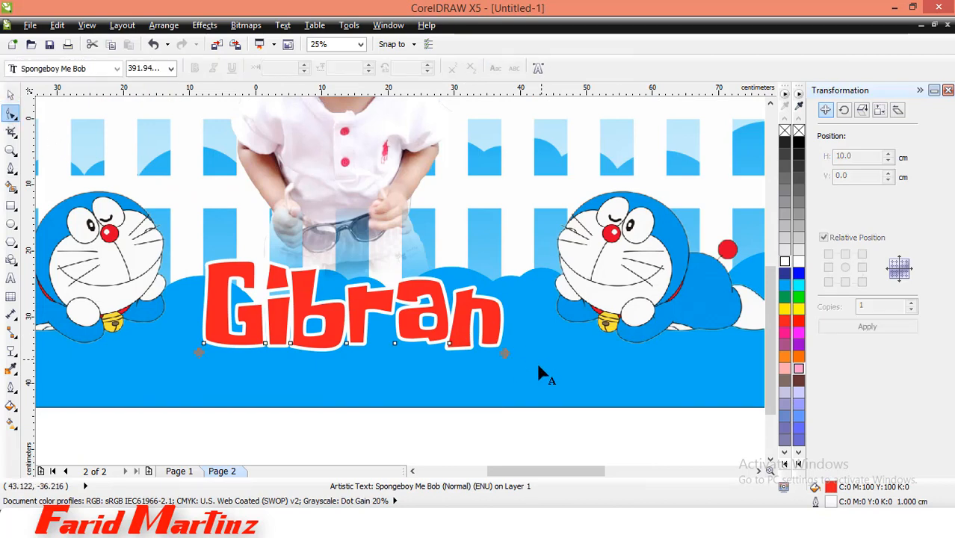
pyautogui.moveTo(511, 354); pyautogui.dragTo(525, 353)
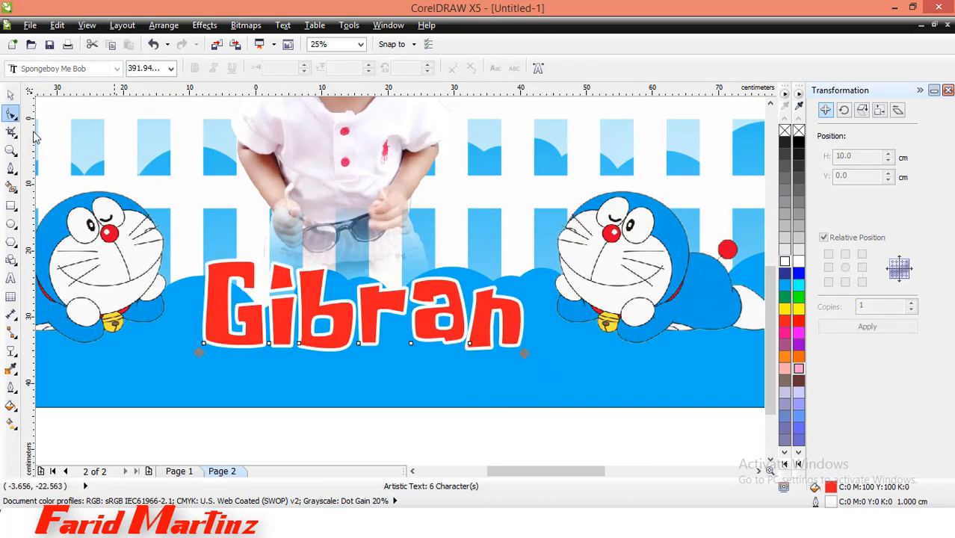
# Center the respaced name text horizontally on the banner rectangle again
pyautogui.click(10, 94)
pyautogui.keyDown('shift'); pyautogui.click(518, 403); pyautogui.keyUp('shift')
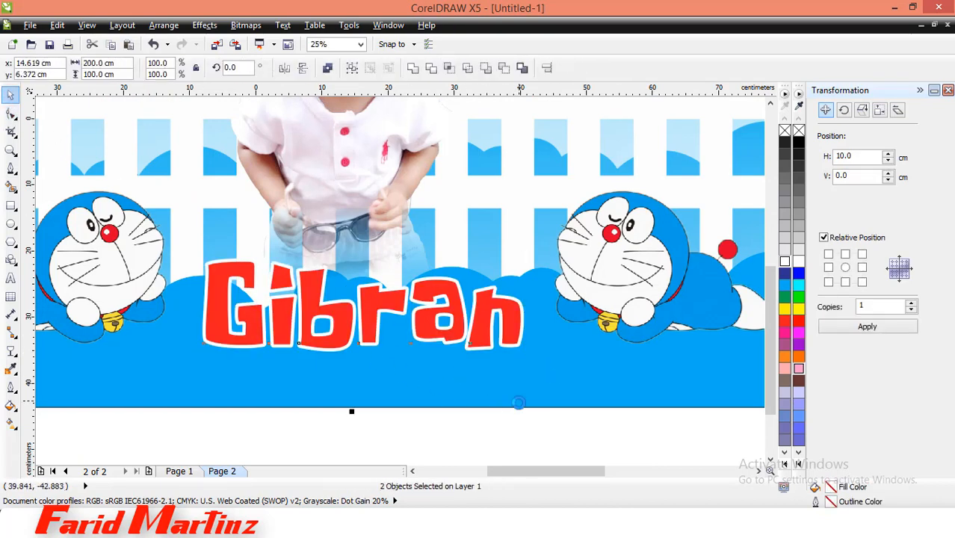
pyautogui.press('c')
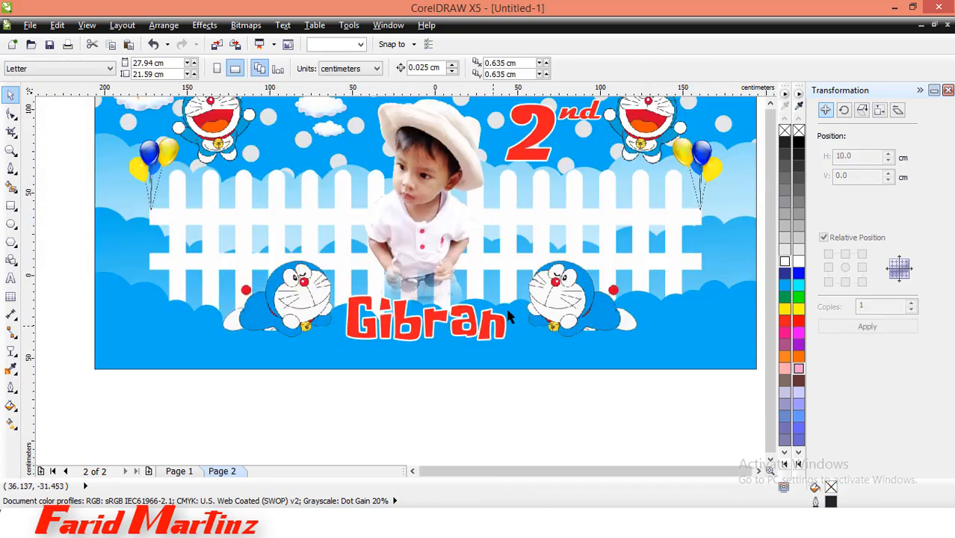
pyautogui.scroll(-2, 549, 316)
pyautogui.scroll(2, 549, 316)
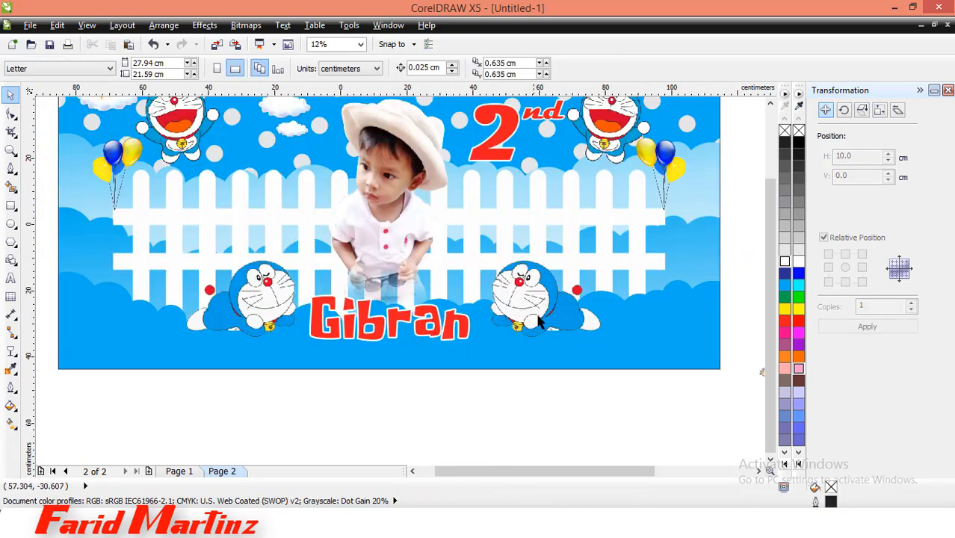
# Move the right lying Doraemon closer to the name and align both lying Doraemons at the same height
pyautogui.click(549, 316)
pyautogui.moveTo(550, 316); pyautogui.dragTo(537, 316)
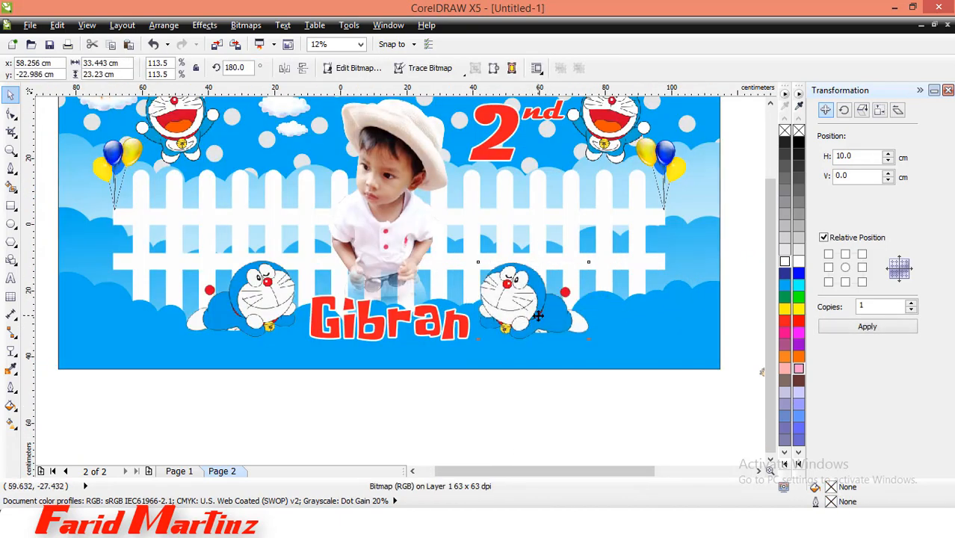
pyautogui.keyDown('shift'); pyautogui.click(234, 289); pyautogui.keyUp('shift')
pyautogui.press('e')
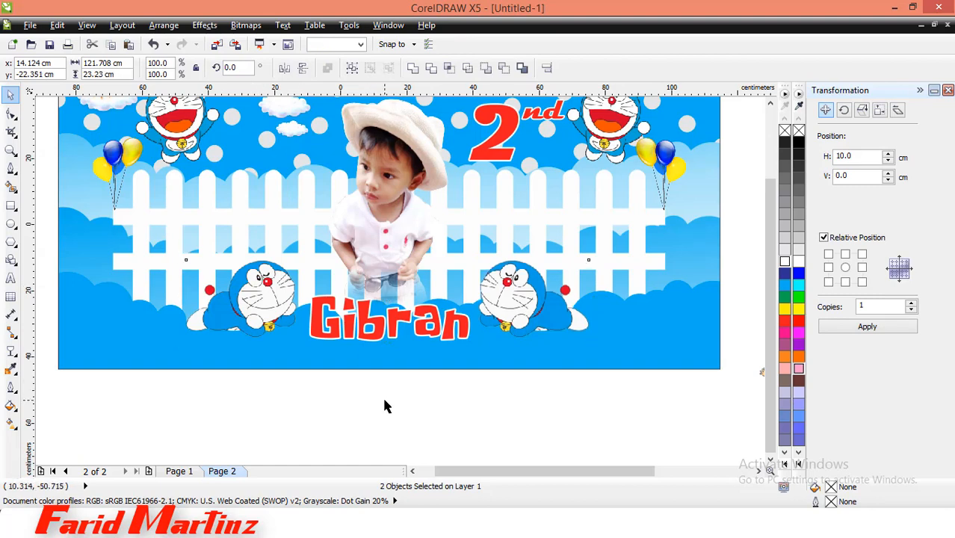
pyautogui.click(384, 402)
# Select both balloon bunches at the ends of the fence and place them inside the banner rectangle with PowerClip
pyautogui.scroll(-1, 432, 272)
pyautogui.scroll(2, 576, 245)
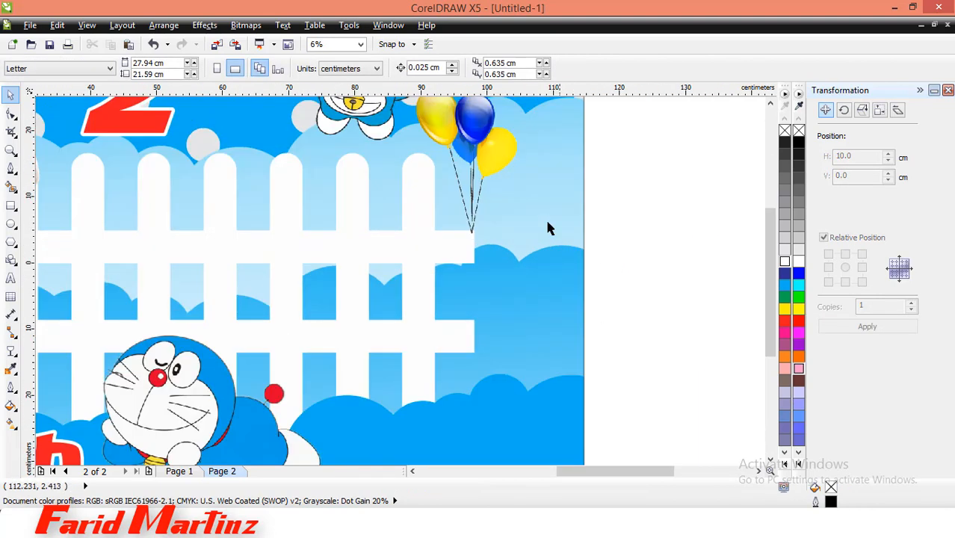
pyautogui.click(479, 177)
pyautogui.scroll(-2, 522, 214)
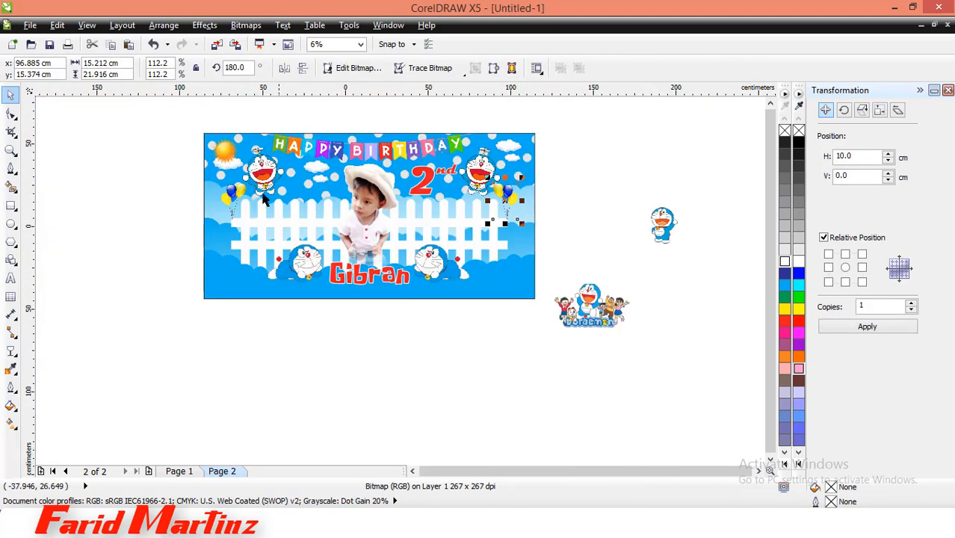
pyautogui.keyDown('shift'); pyautogui.click(236, 209); pyautogui.keyUp('shift')
pyautogui.click(204, 24)
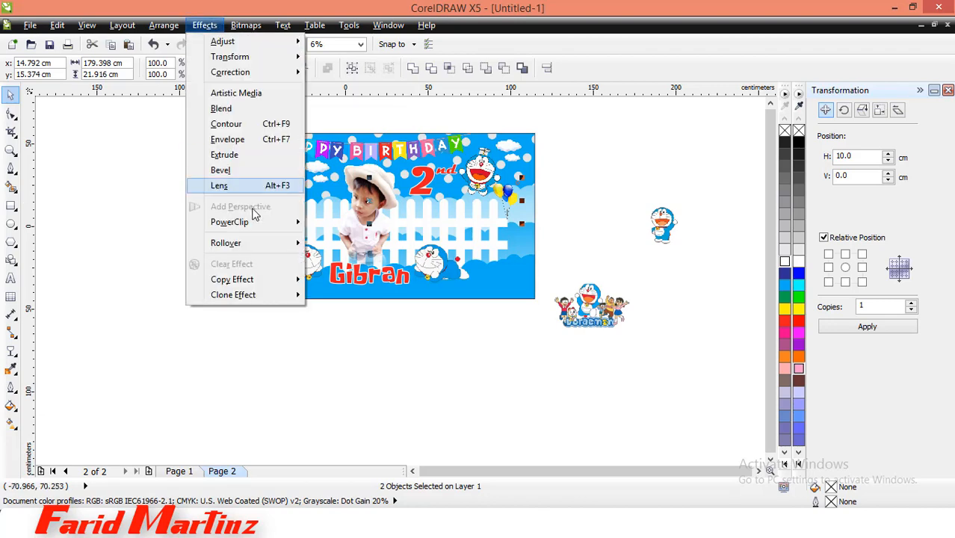
pyautogui.moveTo(246, 221)
pyautogui.click(343, 224)
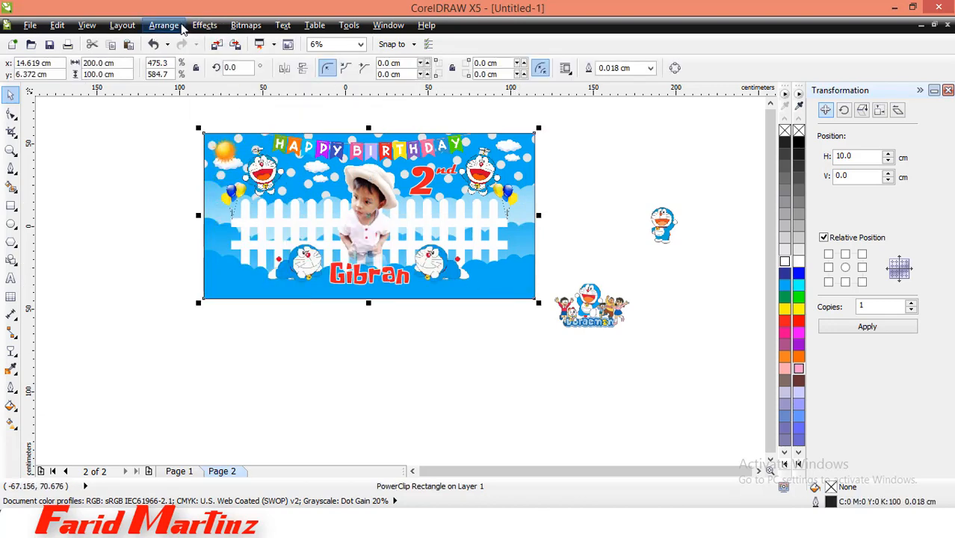
# Open the banner's PowerClip contents, check both balloon bunches at the fence ends, and finish editing the contents
pyautogui.click(204, 25)
pyautogui.moveTo(266, 223)
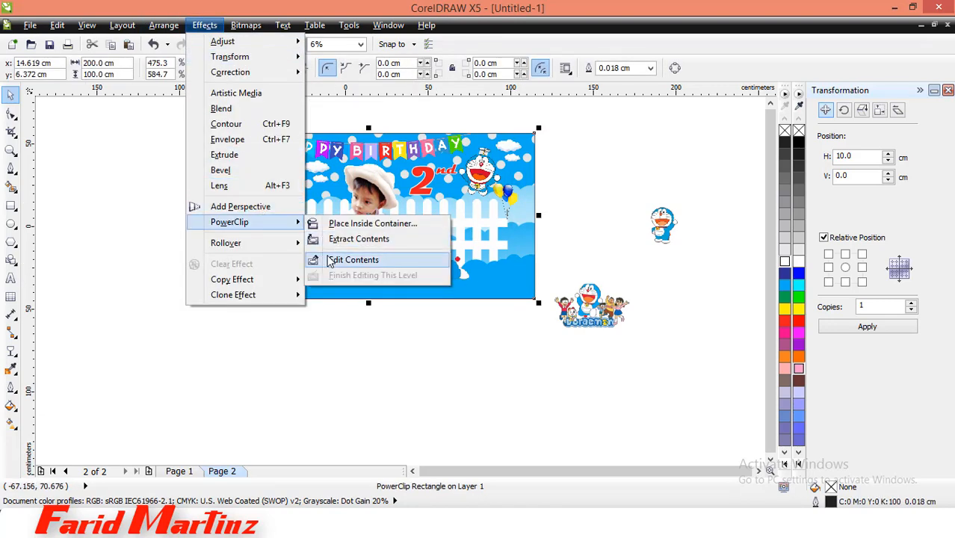
pyautogui.click(333, 259)
pyautogui.scroll(4, 222, 193)
pyautogui.click(223, 193)
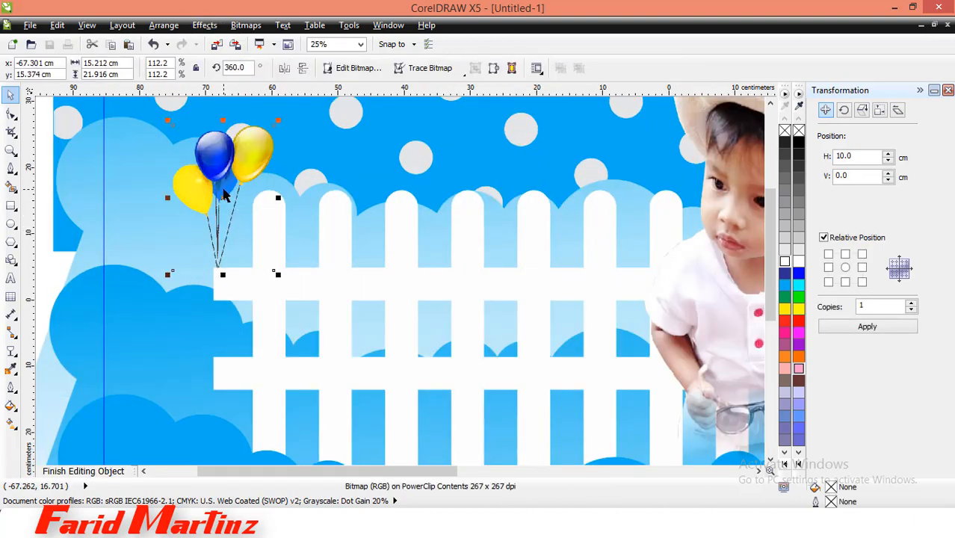
pyautogui.scroll(-2, 208, 193)
pyautogui.scroll(1, 476, 205)
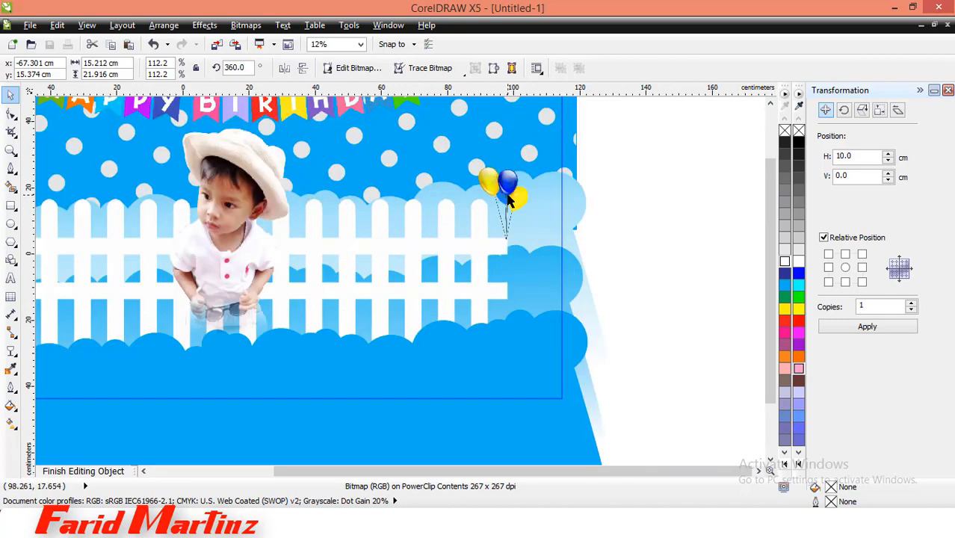
pyautogui.click(506, 195)
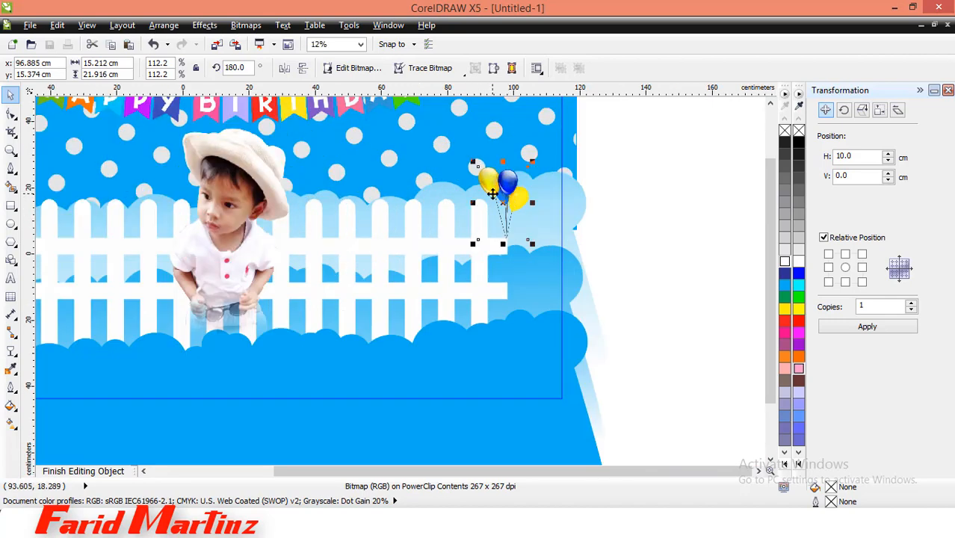
pyautogui.scroll(-1, 654, 209)
pyautogui.click(448, 369)
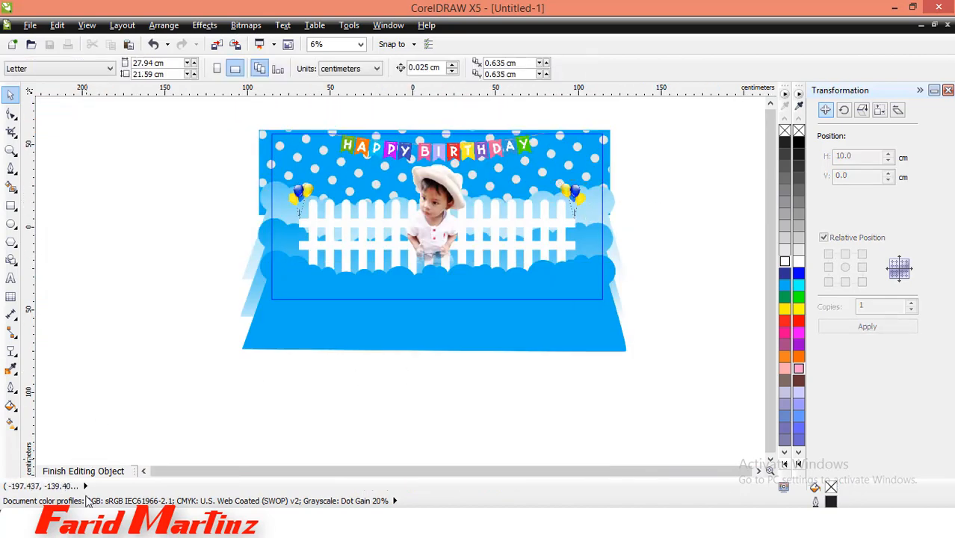
pyautogui.click(112, 469)
pyautogui.click(255, 416)
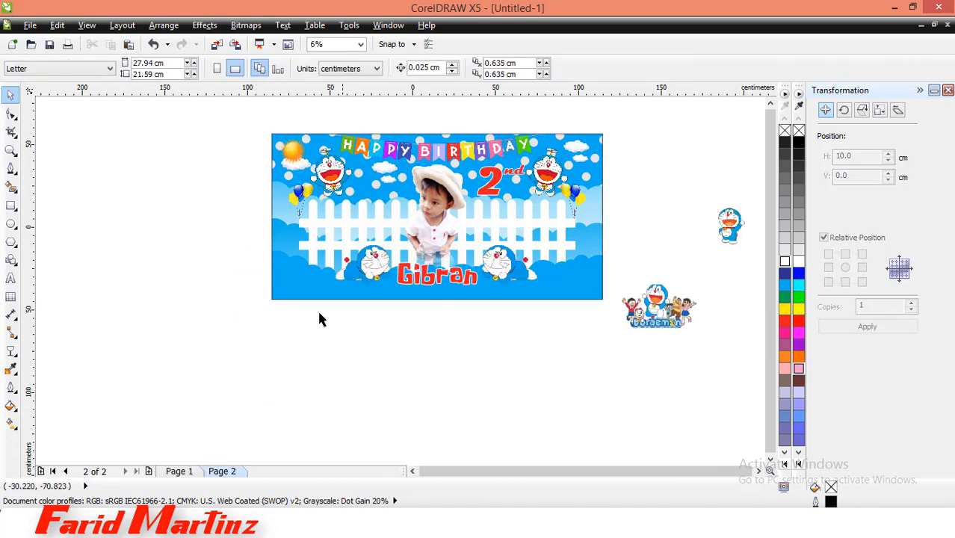
# Move the waving standing Doraemon onto the banner's lower-right area and enlarge it proportionally to about 34.5 x 47.8 cm
pyautogui.scroll(-1, 401, 305)
pyautogui.scroll(1, 401, 305)
pyautogui.moveTo(636, 237); pyautogui.dragTo(474, 280)
pyautogui.scroll(1, 473, 280)
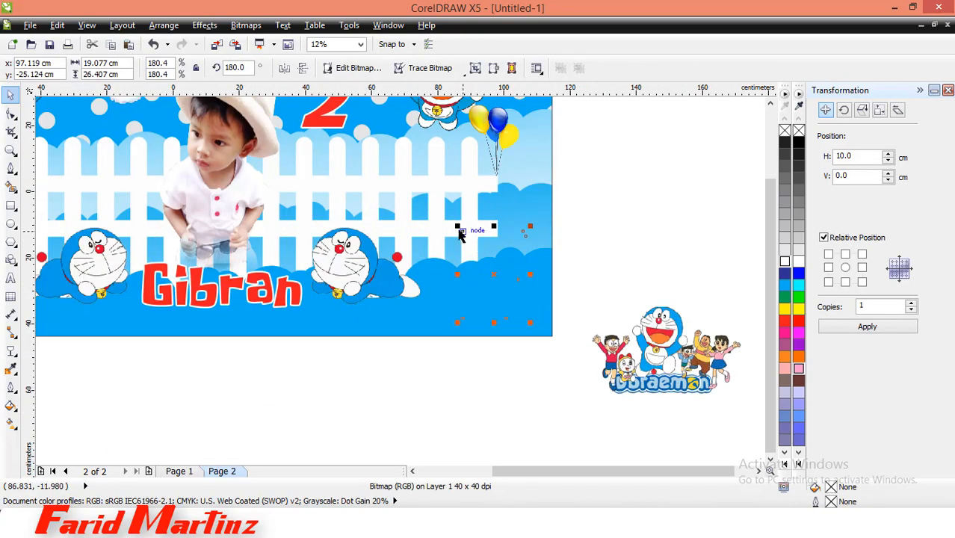
pyautogui.moveTo(443, 203); pyautogui.dragTo(431, 191)
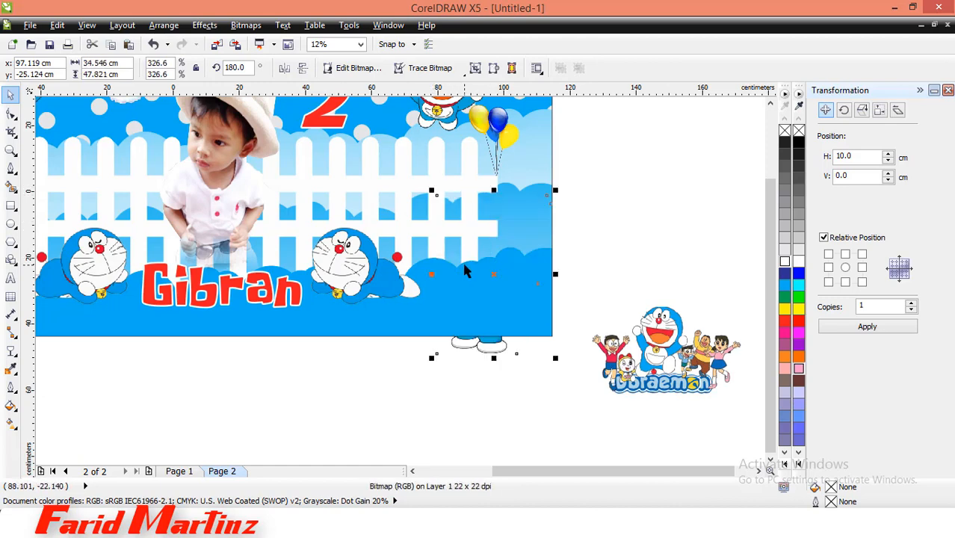
# Bring the standing Doraemon to the front and position it at the right end of the fence, just below the balloons
pyautogui.hotkey('shift', 'pageup')
pyautogui.moveTo(520, 310); pyautogui.dragTo(491, 218)
pyautogui.scroll(-1, 488, 239)
pyautogui.scroll(1, 486, 228)
pyautogui.scroll(1, 489, 225)
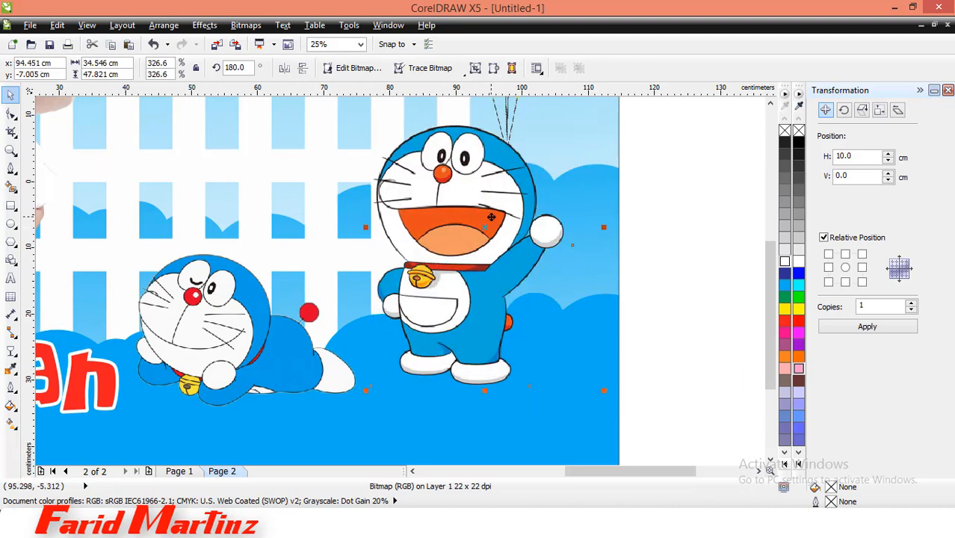
pyautogui.scroll(-1, 491, 228)
pyautogui.click(588, 230)
pyautogui.scroll(-1, 584, 255)
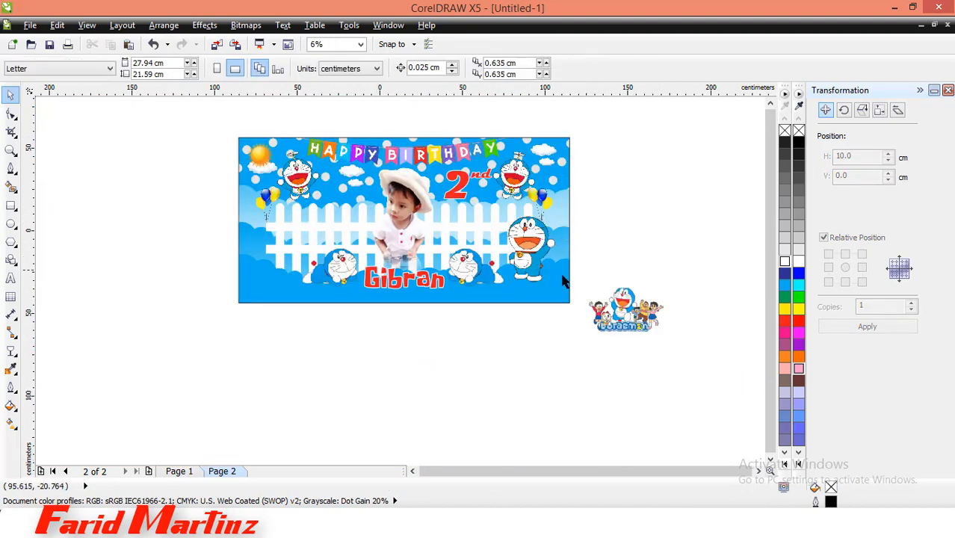
# Place a mirrored copy of the standing Doraemon at the left end of the fence, level with the right one
pyautogui.moveTo(539, 273); pyautogui.dragTo(297, 263)
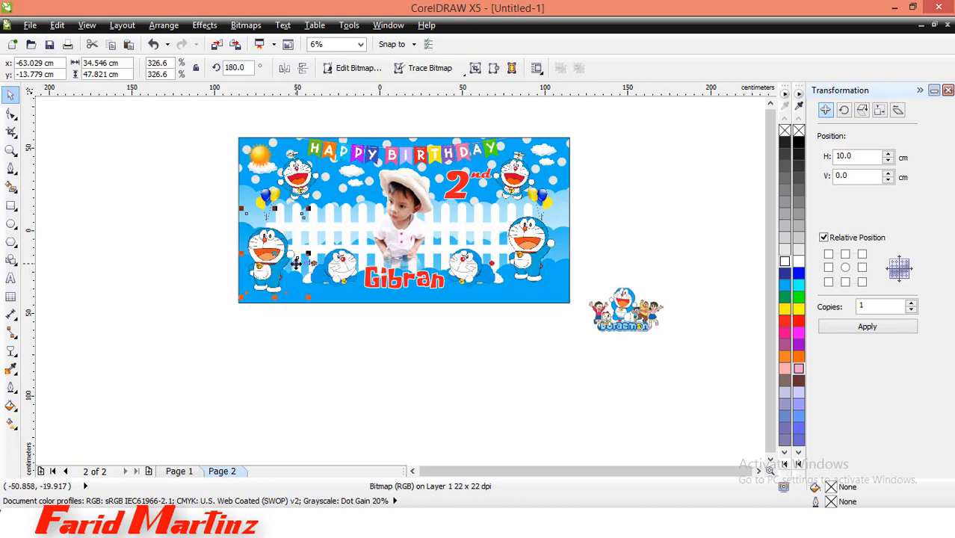
pyautogui.keyDown('shift'); pyautogui.click(523, 247); pyautogui.keyUp('shift')
pyautogui.click(558, 374)
pyautogui.scroll(1, 291, 251)
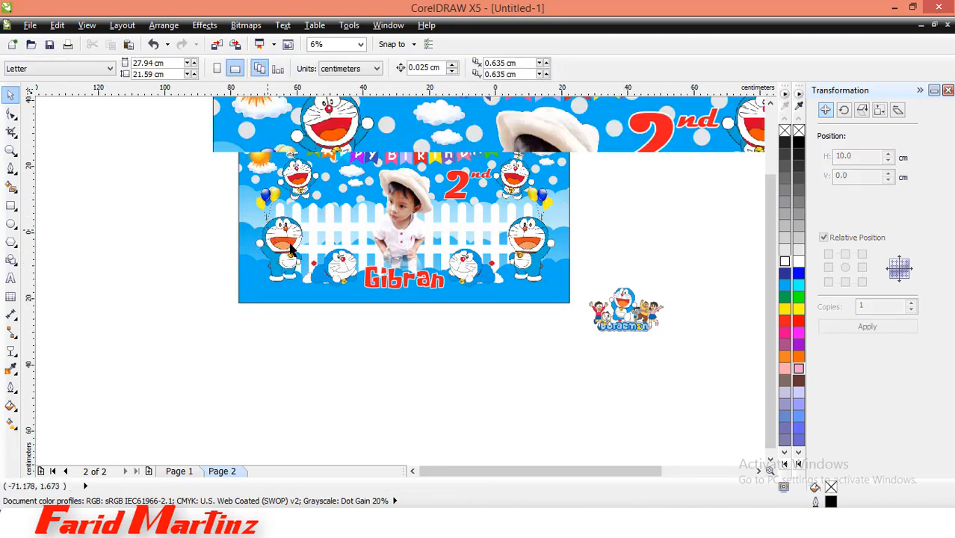
pyautogui.click(291, 251)
pyautogui.scroll(1, 291, 250)
pyautogui.moveTo(291, 251); pyautogui.dragTo(278, 250)
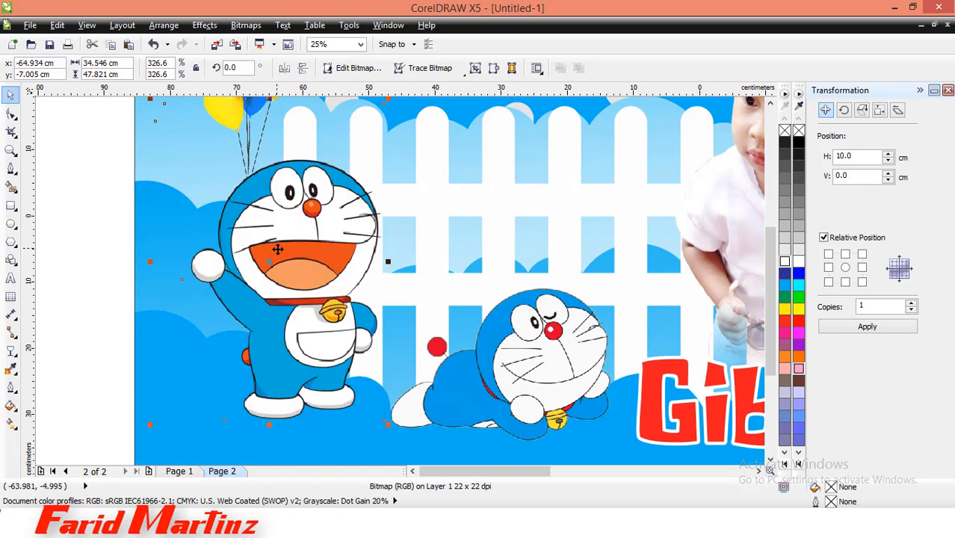
pyautogui.scroll(-2, 277, 250)
pyautogui.keyDown('shift'); pyautogui.click(576, 293); pyautogui.keyUp('shift')
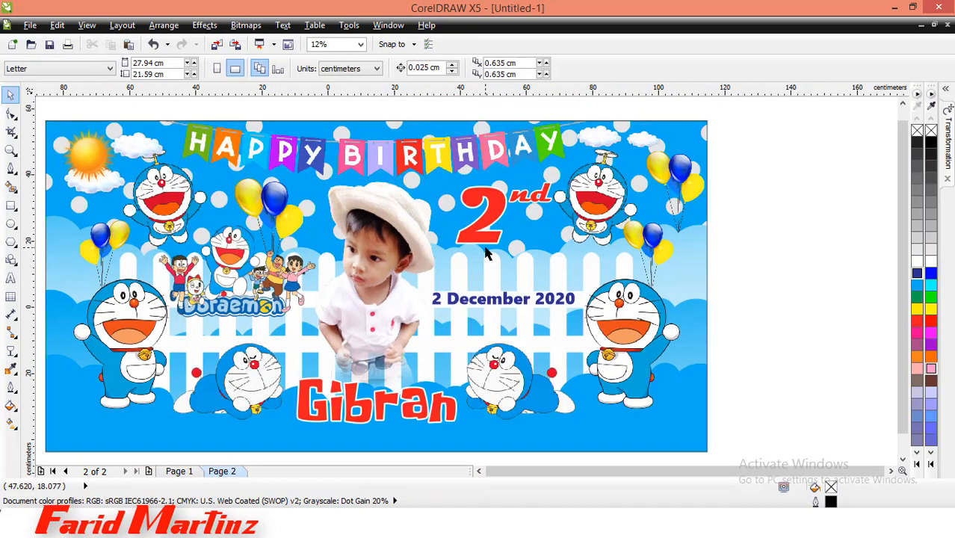
# Shift the large numeral 2 slightly up and to the left, and move the "nd" text to follow it
pyautogui.scroll(1, 487, 239)
pyautogui.click(493, 232)
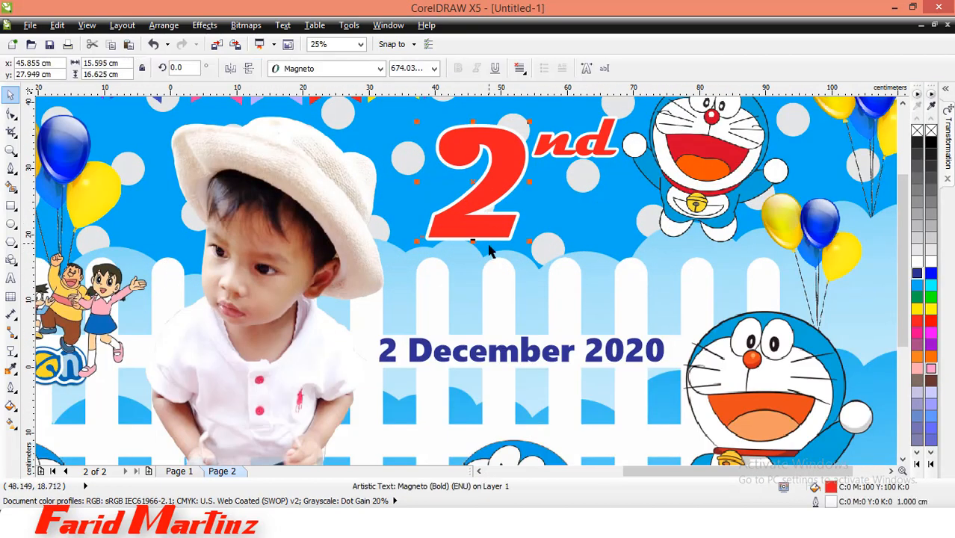
pyautogui.scroll(-1, 494, 224)
pyautogui.scroll(1, 499, 216)
pyautogui.moveTo(498, 216); pyautogui.dragTo(488, 202)
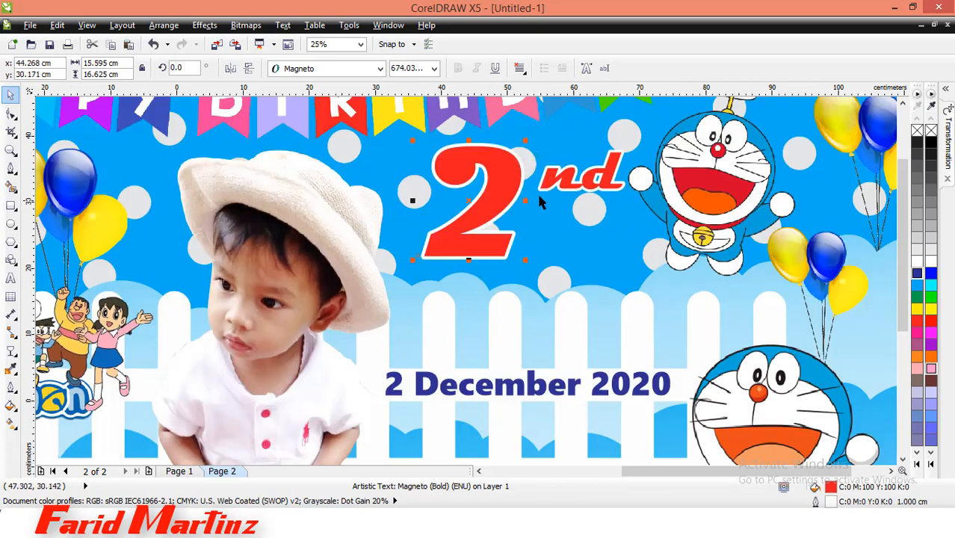
pyautogui.moveTo(582, 185); pyautogui.dragTo(571, 174)
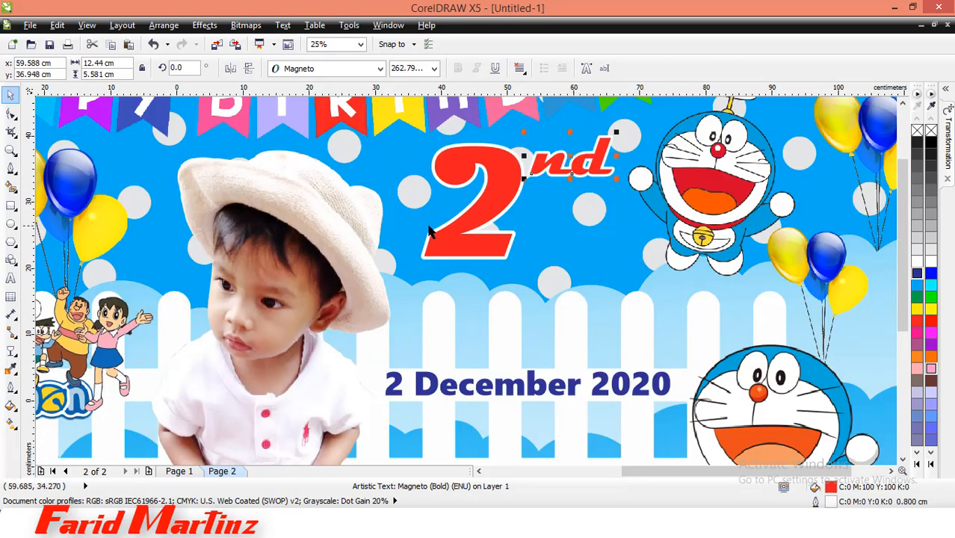
# Draw an ellipse about 7.2 x 5.8 cm over the base of the 2 and add an overlapping copy reduced to about 5.4 x 4.3 cm
pyautogui.scroll(-1, 431, 227)
pyautogui.click(458, 230)
pyautogui.scroll(1, 430, 236)
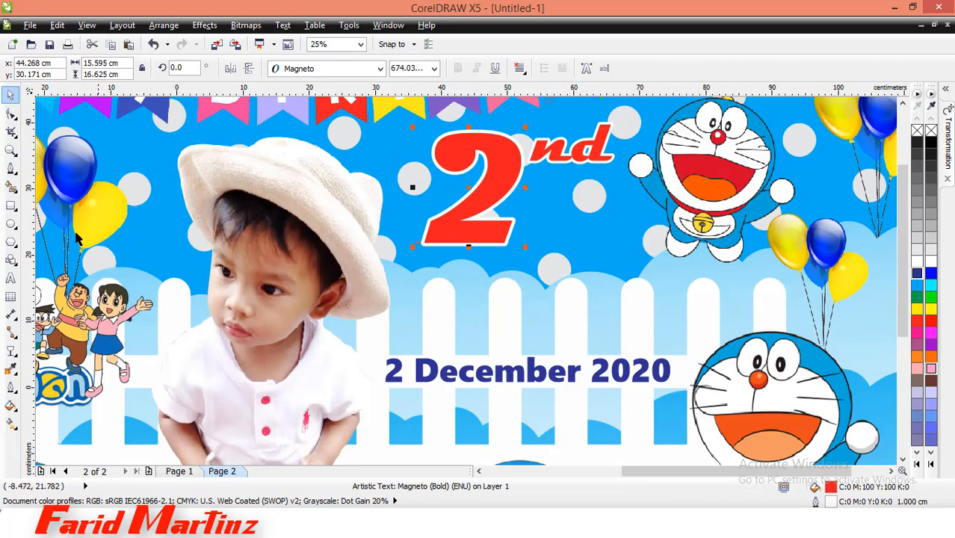
pyautogui.click(11, 223)
pyautogui.scroll(1, 392, 215)
pyautogui.moveTo(384, 213); pyautogui.dragTo(479, 288)
pyautogui.moveTo(432, 250); pyautogui.dragTo(501, 248)
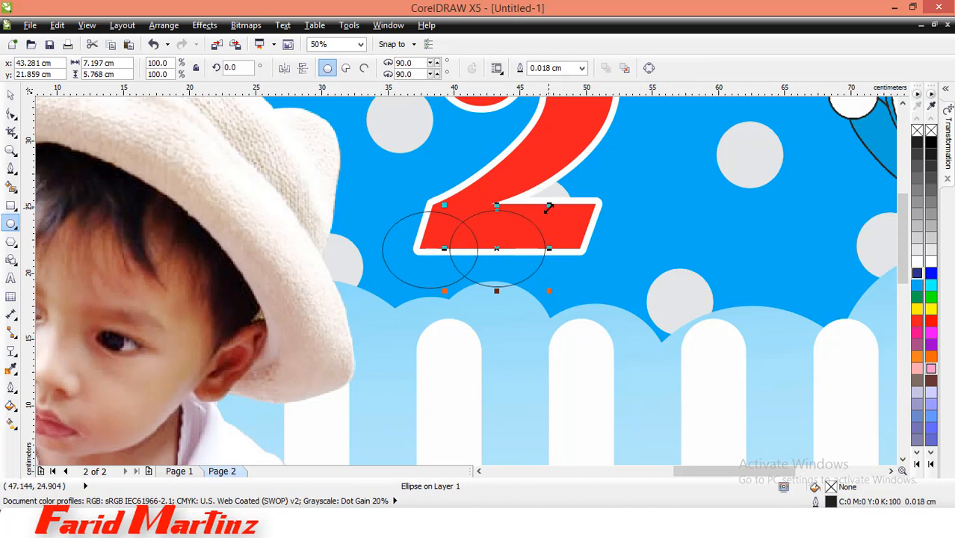
pyautogui.moveTo(547, 207); pyautogui.dragTo(537, 215)
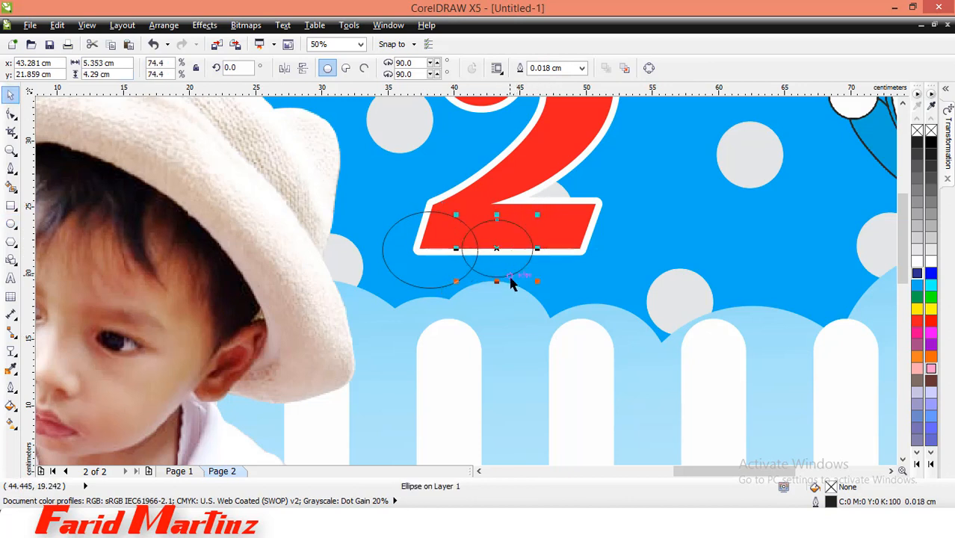
# Duplicate the smaller ellipse four times in overlapping positions around the base of the 2 to build a cloud outline
pyautogui.scroll(1, 511, 277)
pyautogui.moveTo(514, 256); pyautogui.dragTo(593, 225)
pyautogui.rightClick(594, 225)
pyautogui.moveTo(593, 236); pyautogui.dragTo(543, 258)
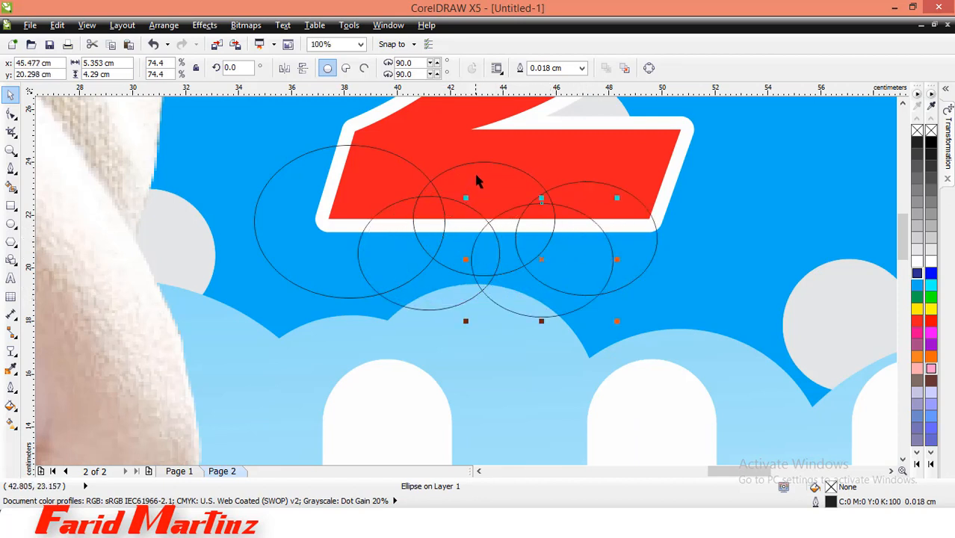
pyautogui.scroll(-1, 466, 257)
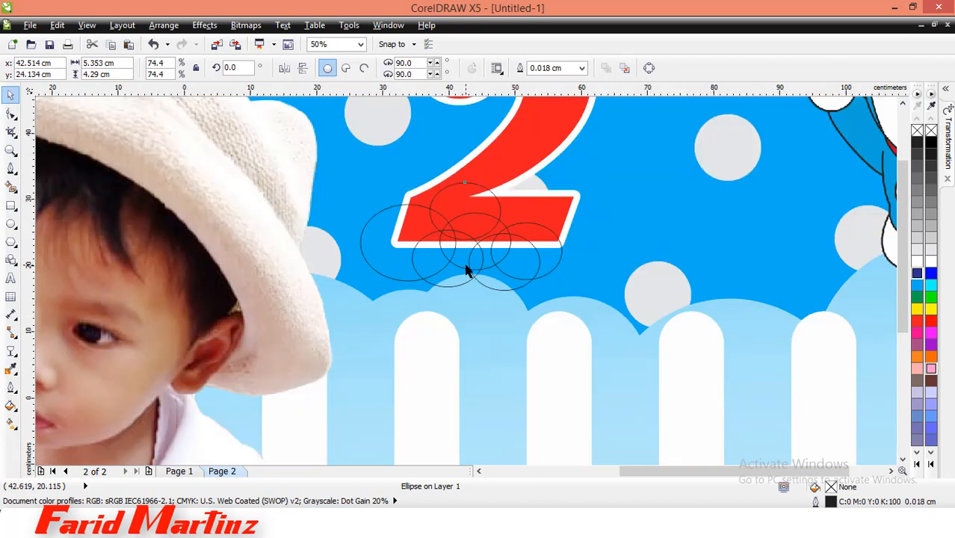
# Weld the six overlapping ellipses into one cloud shape and place a copy of it beside the 2, on its right
pyautogui.scroll(-2, 466, 271)
pyautogui.moveTo(408, 117); pyautogui.dragTo(497, 291)
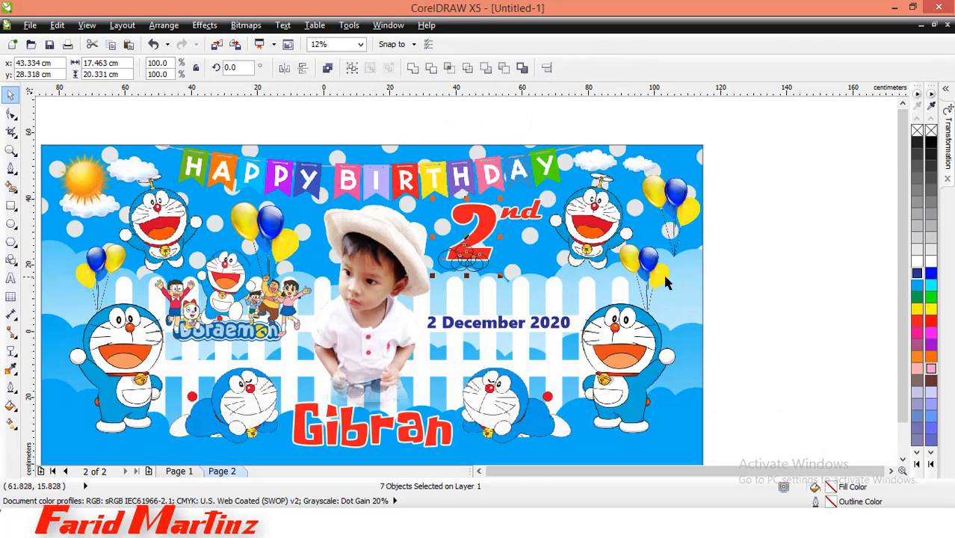
pyautogui.moveTo(755, 288); pyautogui.dragTo(413, 254)
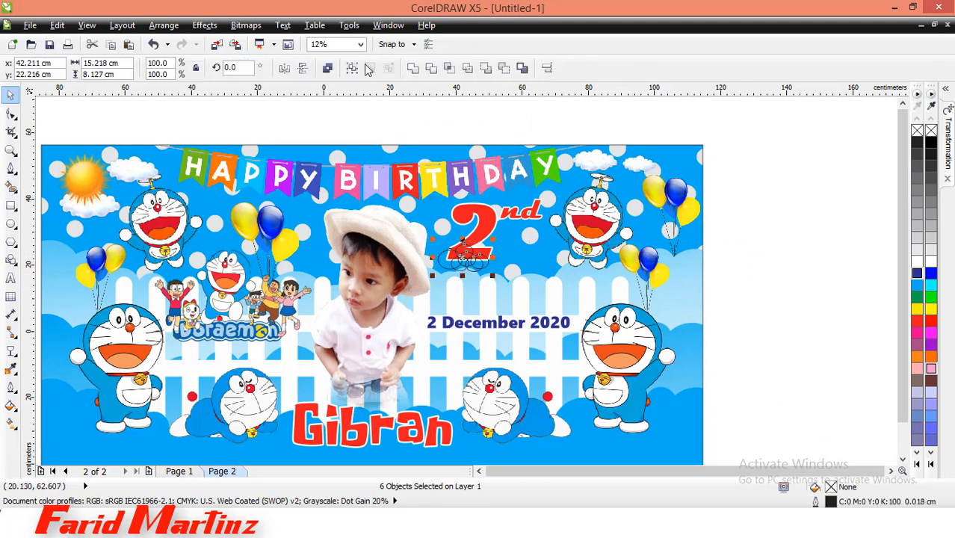
pyautogui.click(413, 68)
pyautogui.scroll(2, 490, 273)
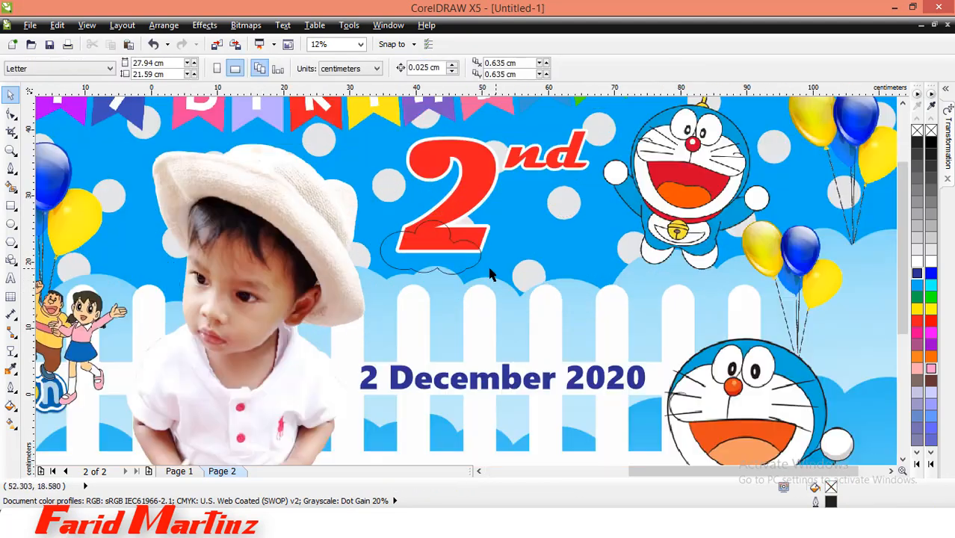
pyautogui.scroll(1, 437, 265)
pyautogui.moveTo(452, 254); pyautogui.dragTo(666, 266)
# Fill the cloud over the base of the 2 with the darker cyan shade C84 M31 Y2 K0
pyautogui.click(485, 267)
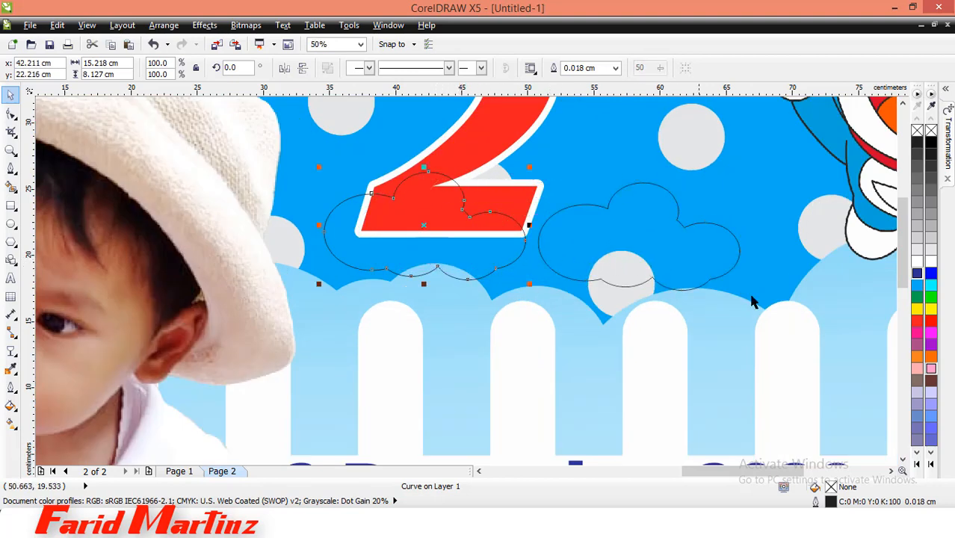
pyautogui.click(917, 287)
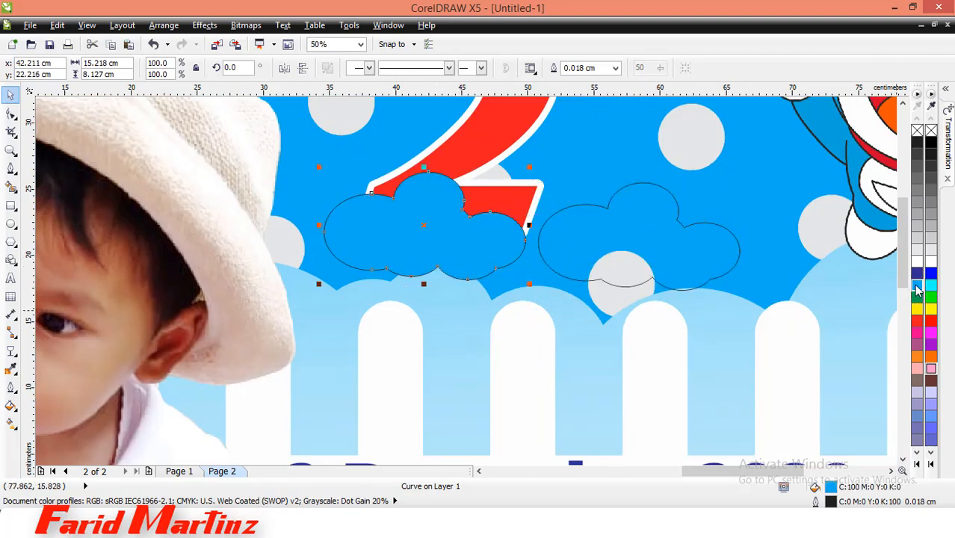
pyautogui.click(918, 288)
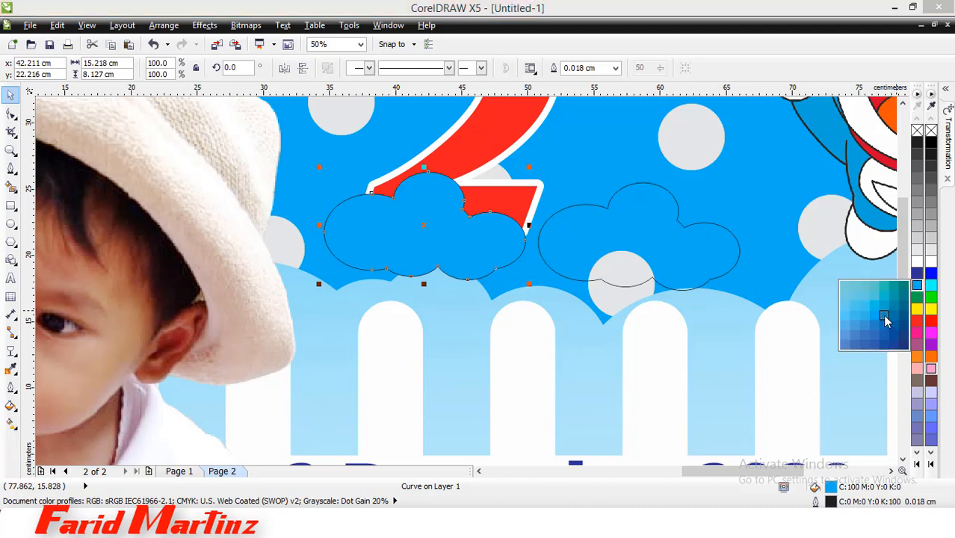
pyautogui.click(884, 318)
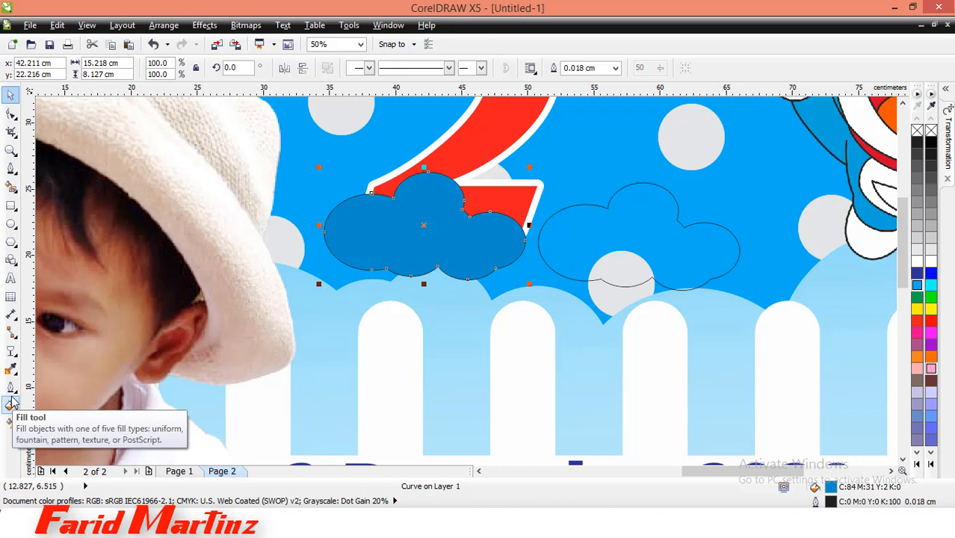
# Apply a radial fountain fill from blue to white to the cloud over the base of the 2 and remove its outline
pyautogui.click(14, 355)
pyautogui.moveTo(11, 367)
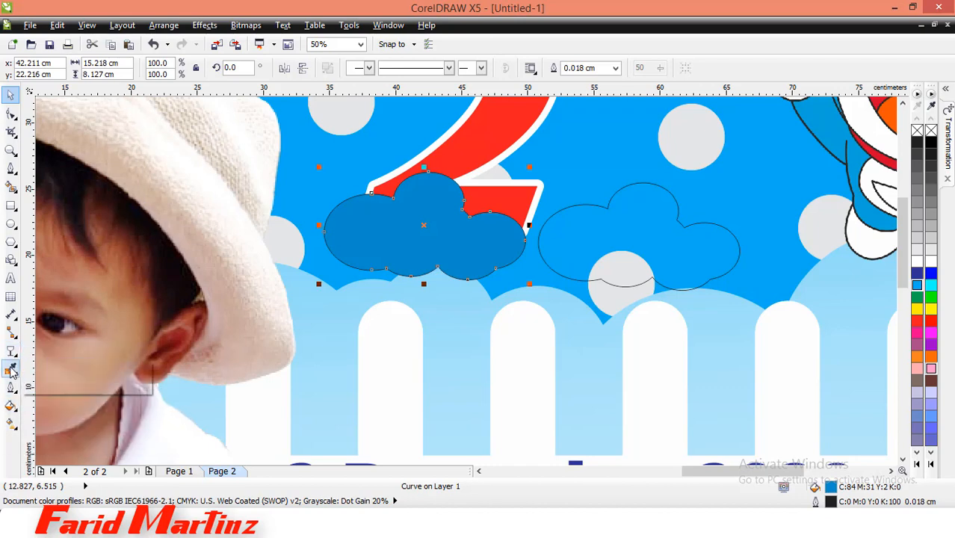
pyautogui.click(10, 406)
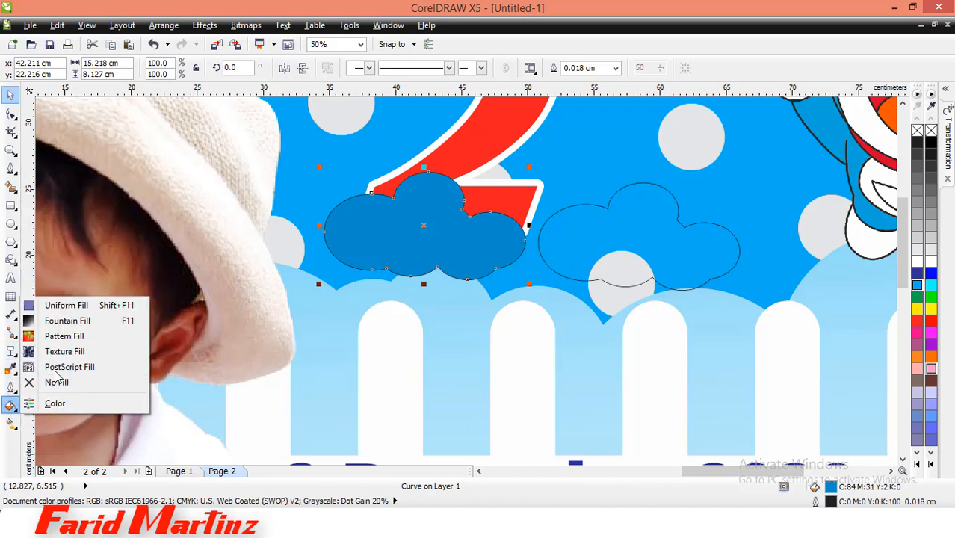
pyautogui.click(69, 322)
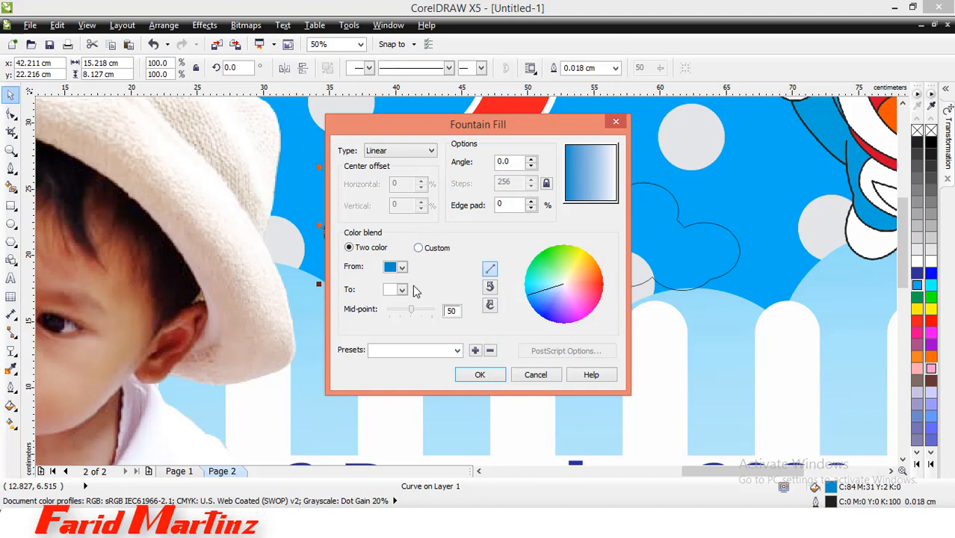
pyautogui.click(404, 157)
pyautogui.click(407, 173)
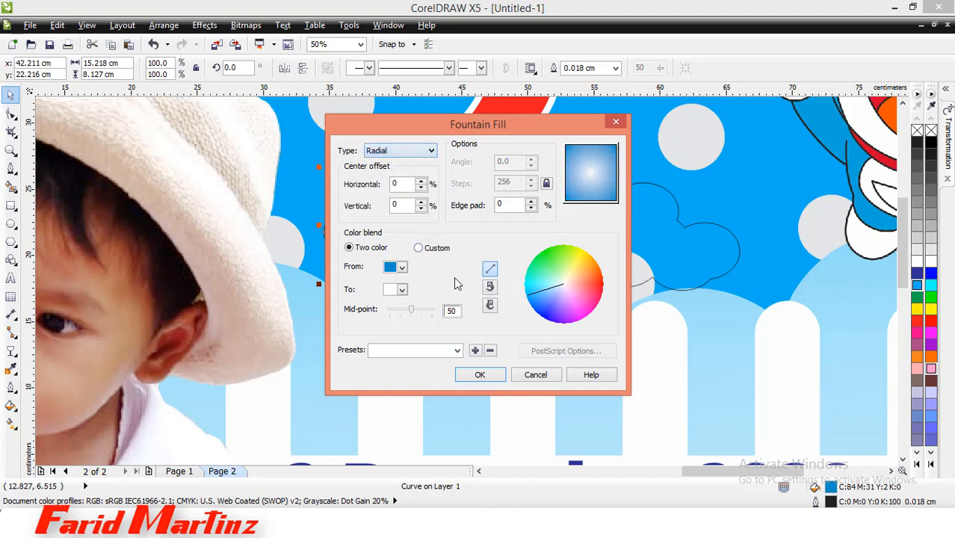
pyautogui.click(479, 375)
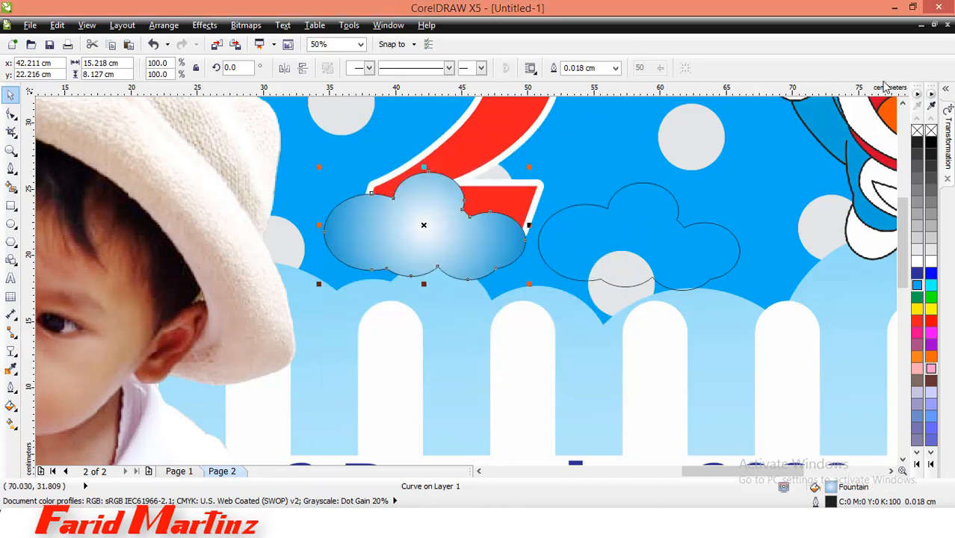
pyautogui.rightClick(917, 130)
# Delete the unfilled cloud outline beside the 2
pyautogui.scroll(-1, 437, 280)
pyautogui.click(529, 280)
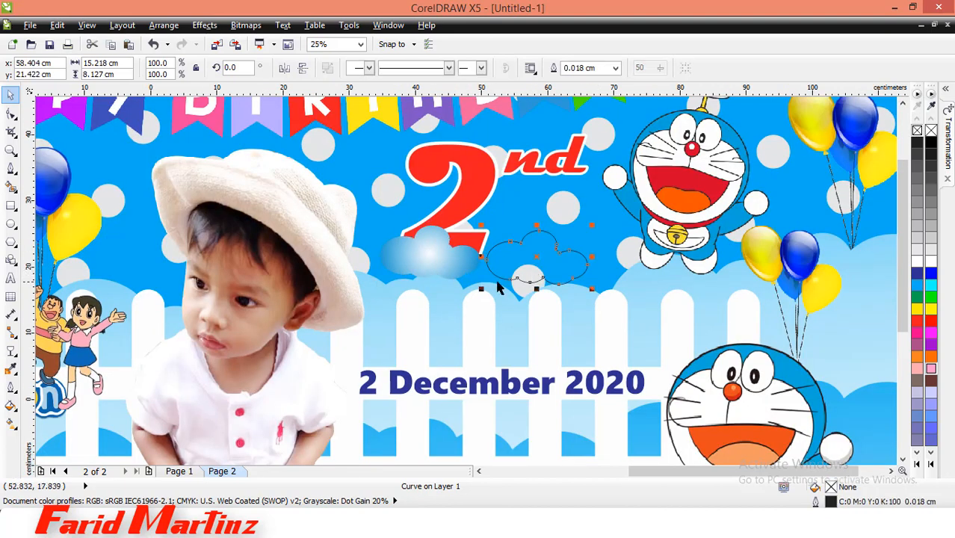
pyautogui.press('Delete')
# Reduce the gradient cloud to about 13.1 x 7 cm at the left foot of the 2 and place a copy to its right
pyautogui.scroll(1, 442, 241)
pyautogui.moveTo(445, 247); pyautogui.dragTo(410, 245)
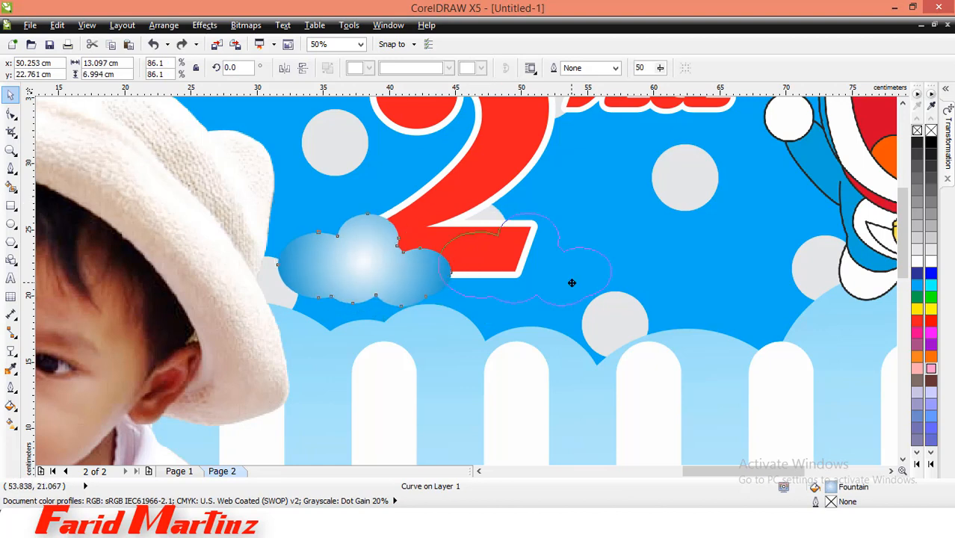
pyautogui.moveTo(571, 282); pyautogui.dragTo(572, 282)
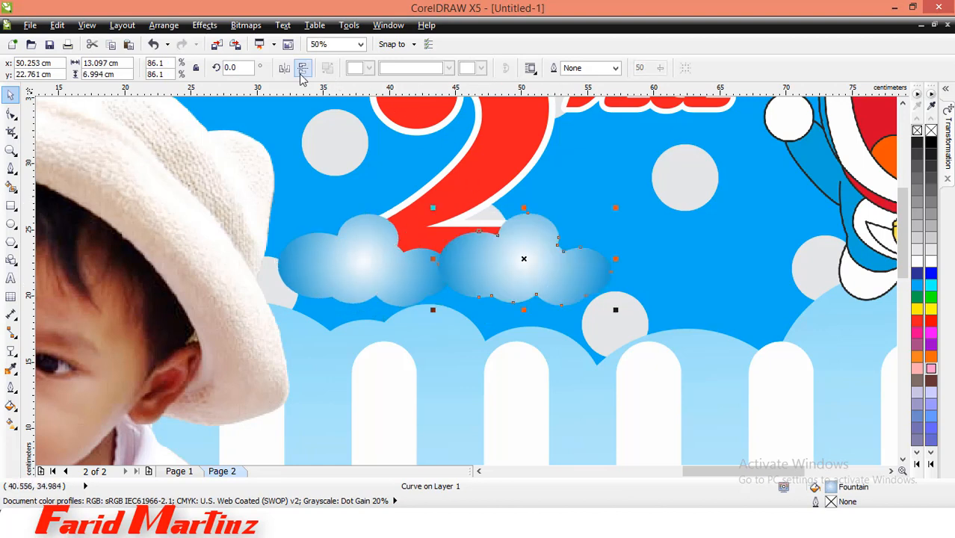
# Mirror the right cloud copy horizontally and shift it slightly to sit lower over the right end of the 2's base
pyautogui.scroll(1, 496, 286)
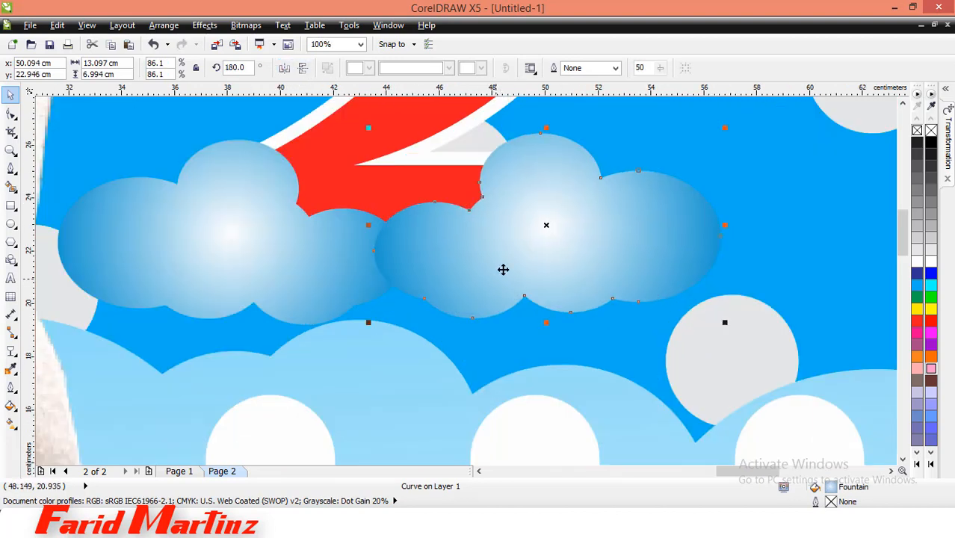
pyautogui.scroll(-3, 533, 233)
pyautogui.scroll(2, 550, 252)
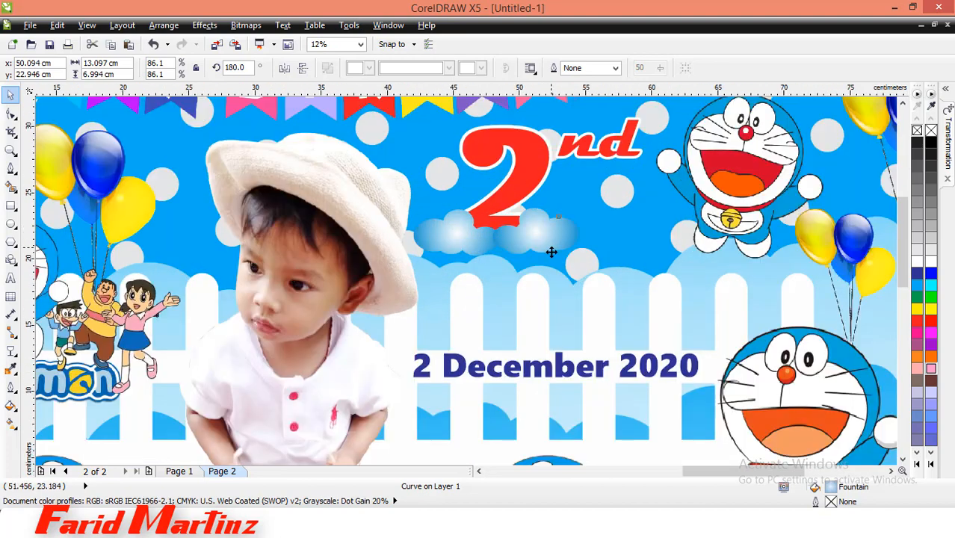
pyautogui.moveTo(536, 253)
pyautogui.mouseDown()
pyautogui.moveTo(554, 269)
pyautogui.moveTo(544, 256)
pyautogui.mouseUp()
pyautogui.scroll(-2, 530, 274)
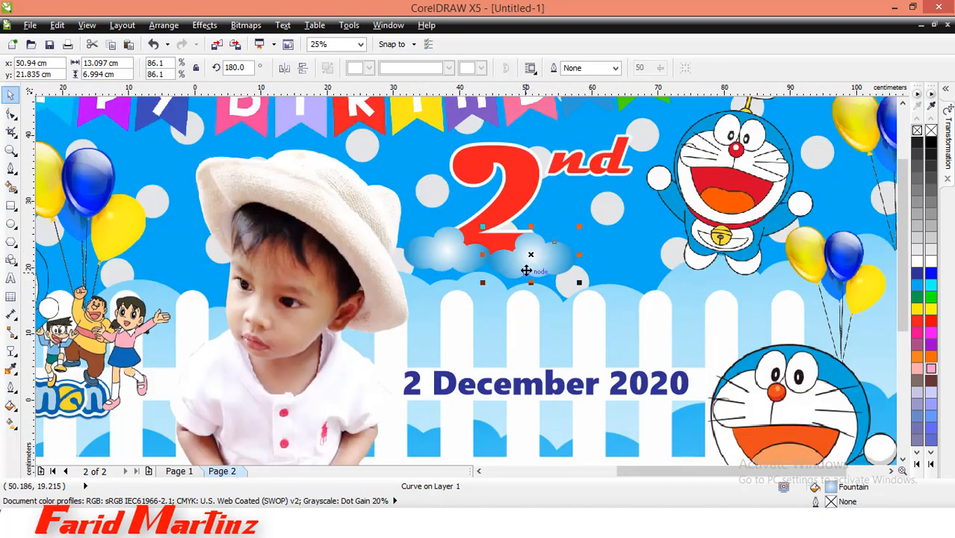
# Try a darker shade of cyan as the fill of the numeral 2
pyautogui.scroll(1, 523, 230)
pyautogui.click(525, 204)
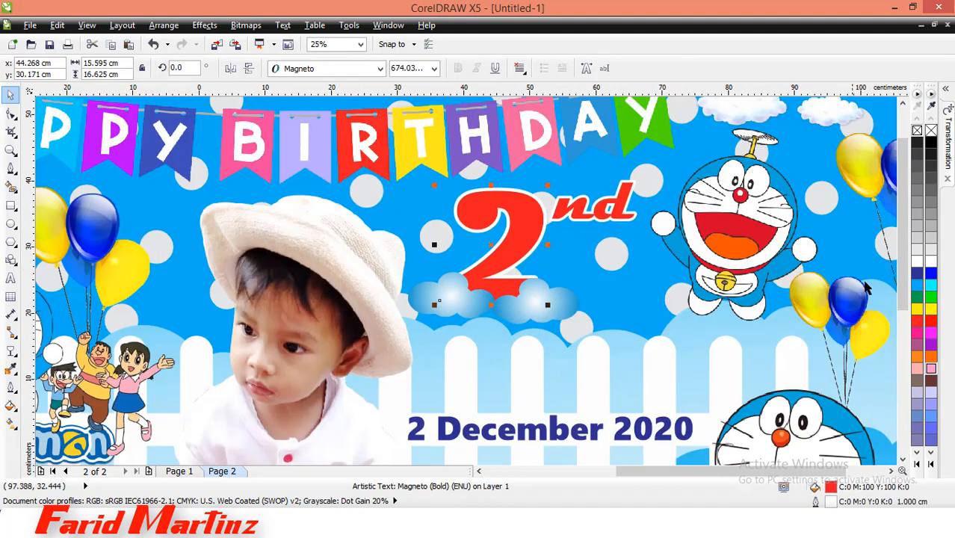
pyautogui.click(920, 284)
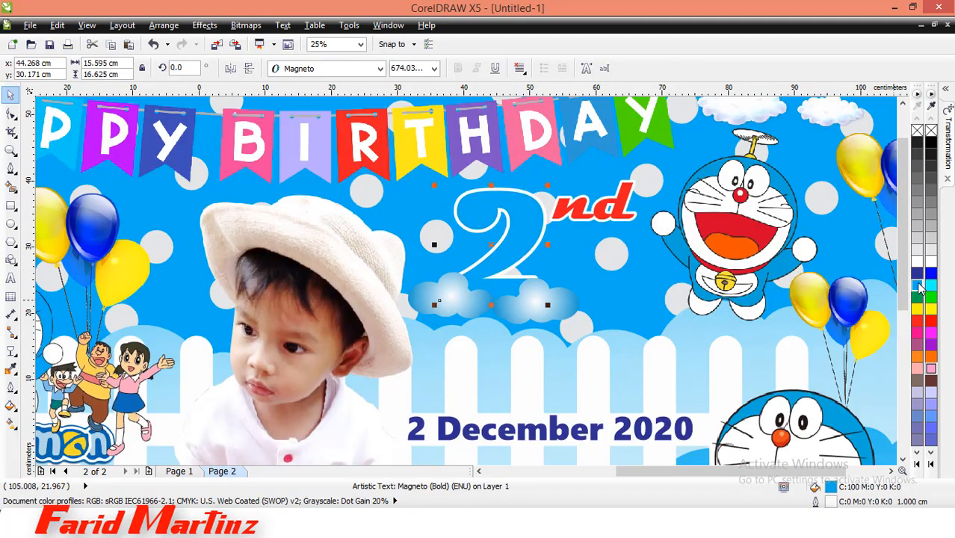
pyautogui.click(920, 287)
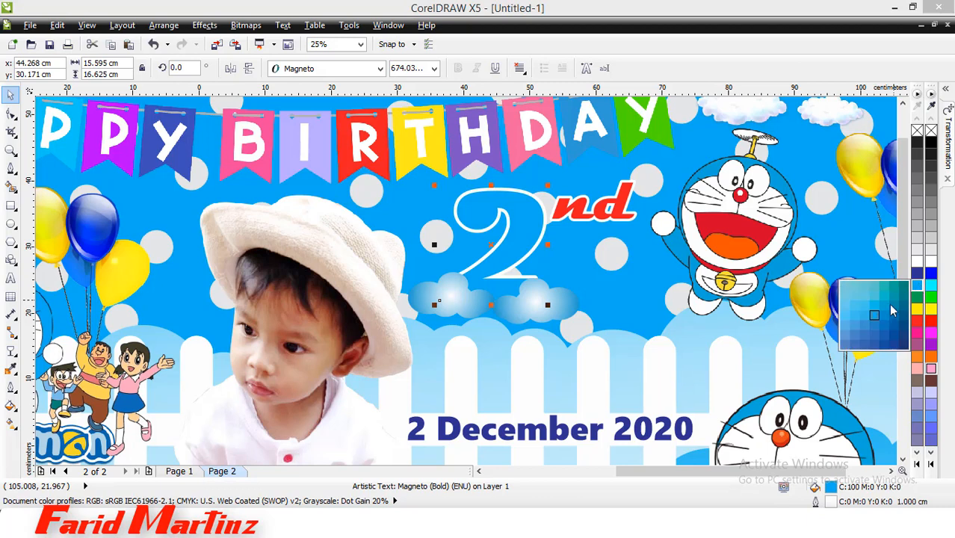
pyautogui.click(885, 321)
# Fill the "nd" text with the dark cyan shade C94 M48 Y15 K0
pyautogui.click(619, 212)
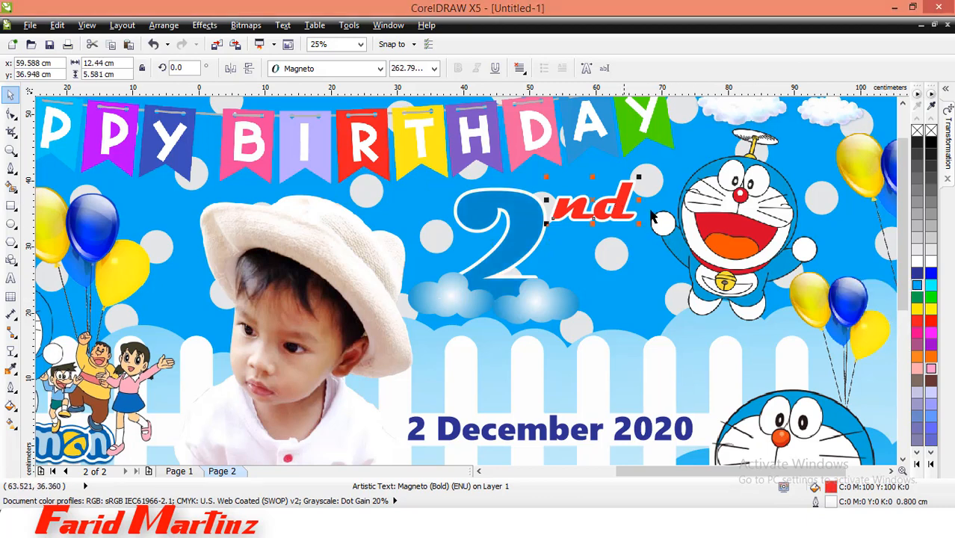
pyautogui.click(921, 289)
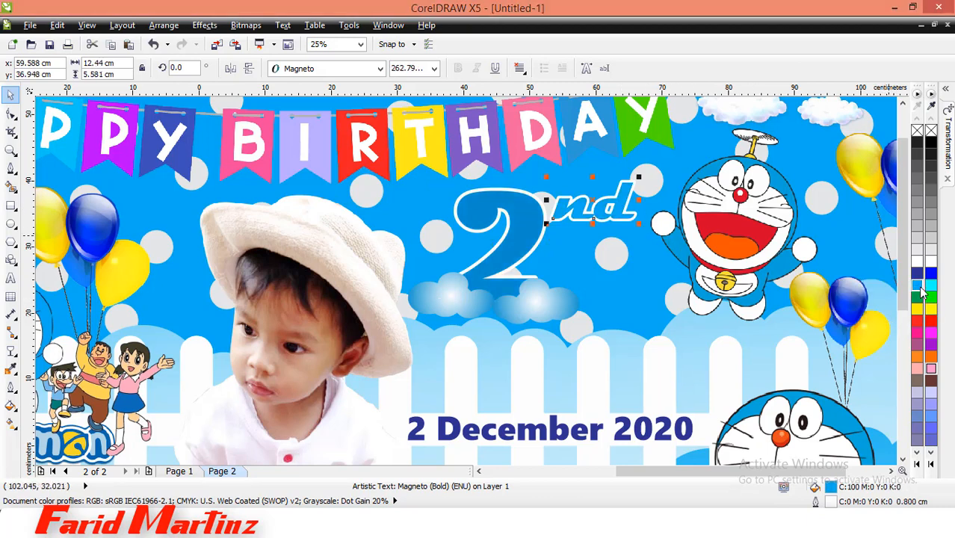
pyautogui.click(923, 293)
pyautogui.click(890, 320)
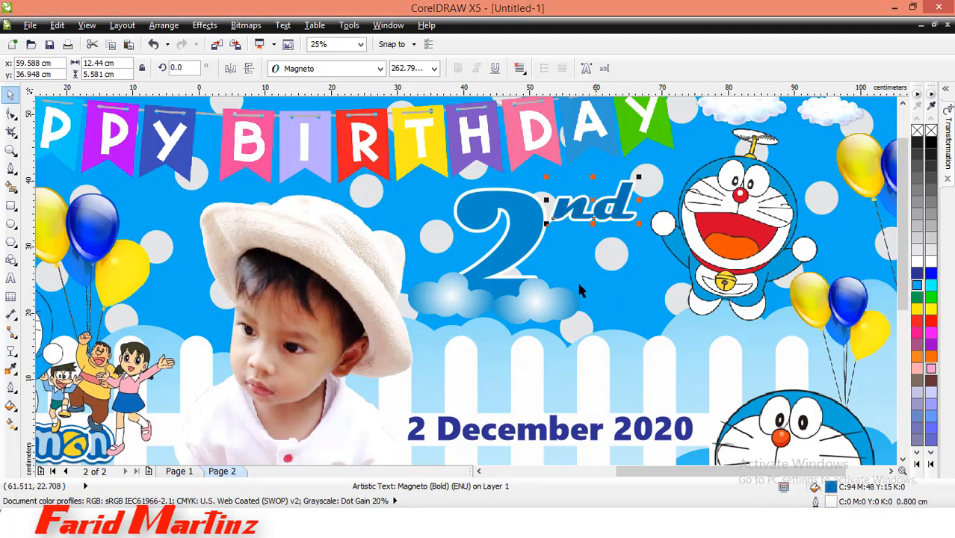
# Fill the numeral 2 with the dark cyan shade C94 M48 Y15 K0 to match the "nd" text
pyautogui.click(516, 258)
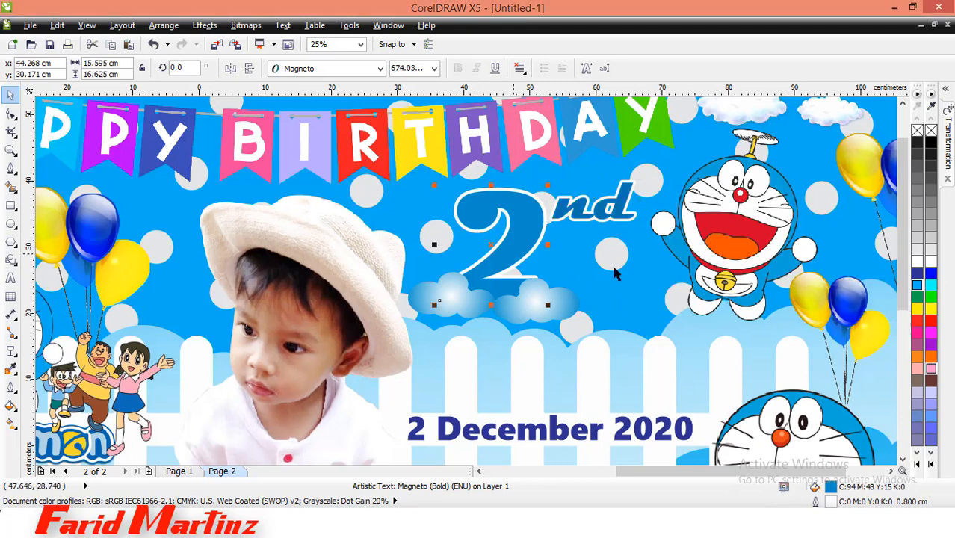
pyautogui.click(918, 288)
pyautogui.click(900, 322)
pyautogui.scroll(-1, 491, 258)
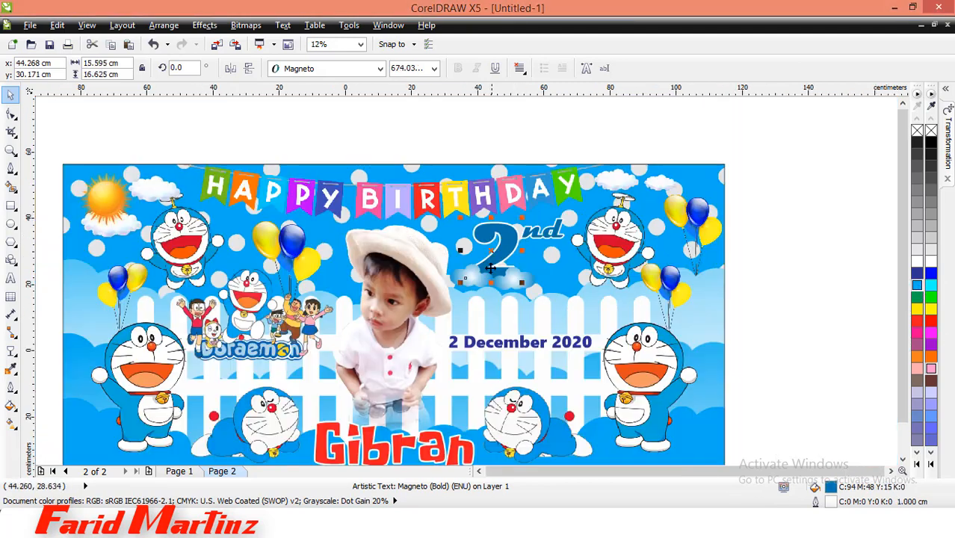
# Reduce the left cloud to about 9.1 x 4.8 cm and arrange three small overlapping clouds around the base of the 2
pyautogui.scroll(2, 465, 281)
pyautogui.click(496, 286)
pyautogui.scroll(-2, 631, 294)
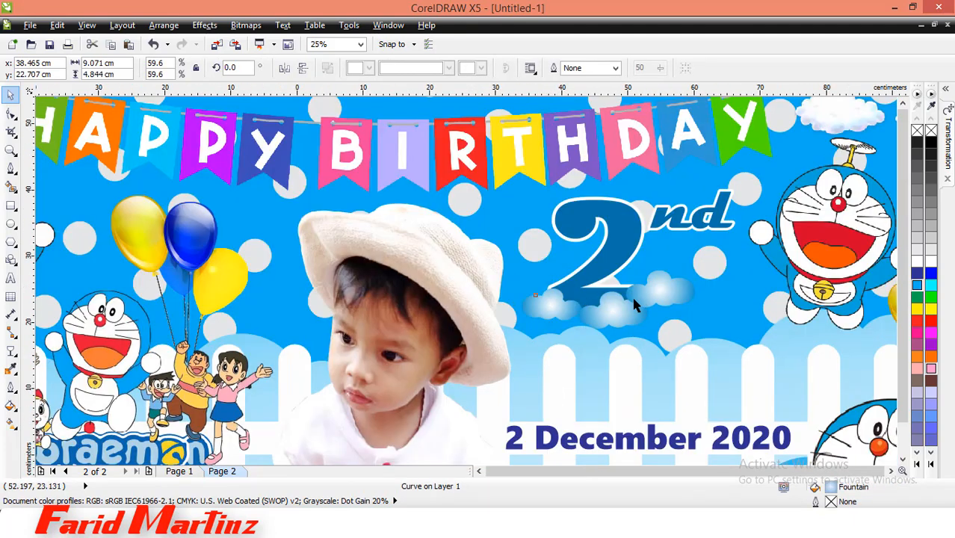
pyautogui.press('Escape')
# Review the whole banner layout, including the recoloured 2nd and the clouds around its base
pyautogui.scroll(-2, 620, 306)
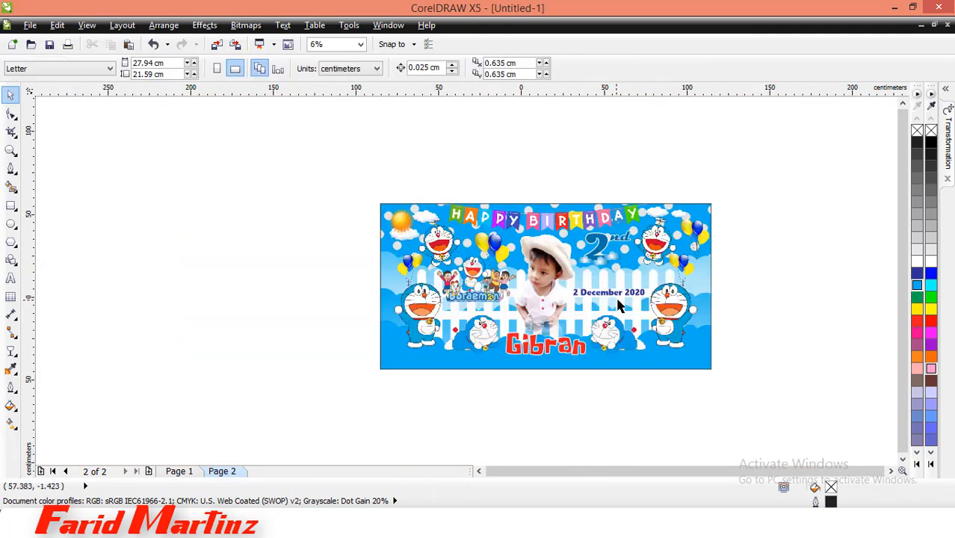
pyautogui.scroll(2, 590, 258)
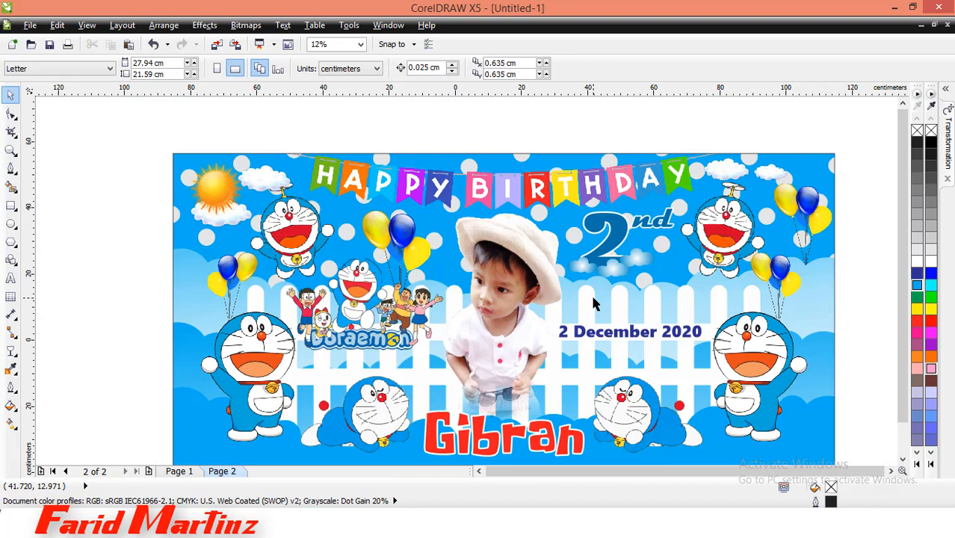
pyautogui.scroll(-2, 673, 310)
pyautogui.scroll(2, 756, 320)
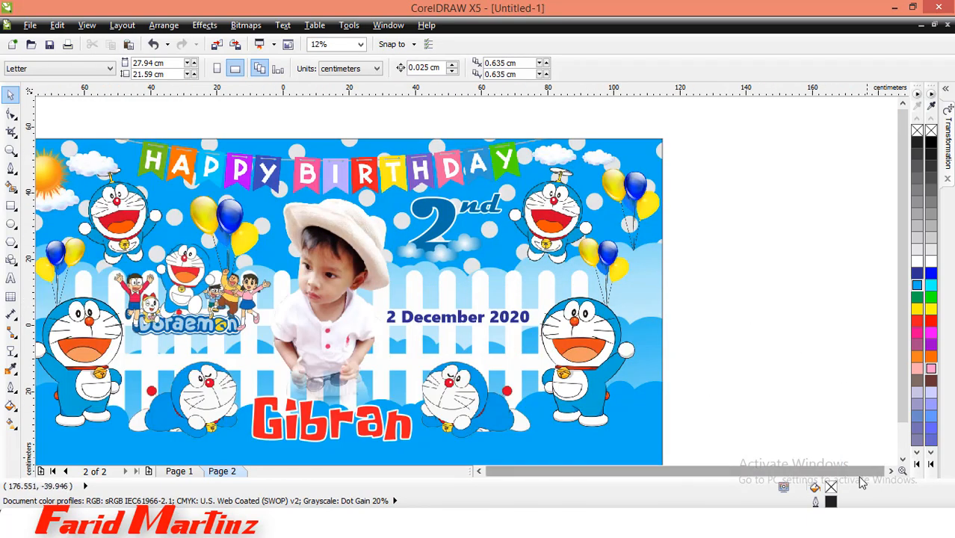
pyautogui.click(477, 472)
pyautogui.moveTo(903, 304); pyautogui.dragTo(903, 312)
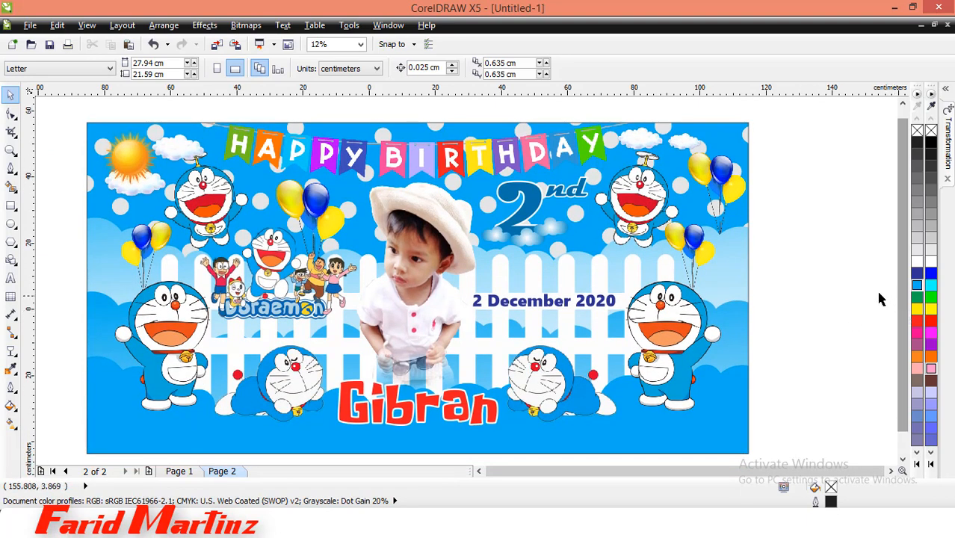